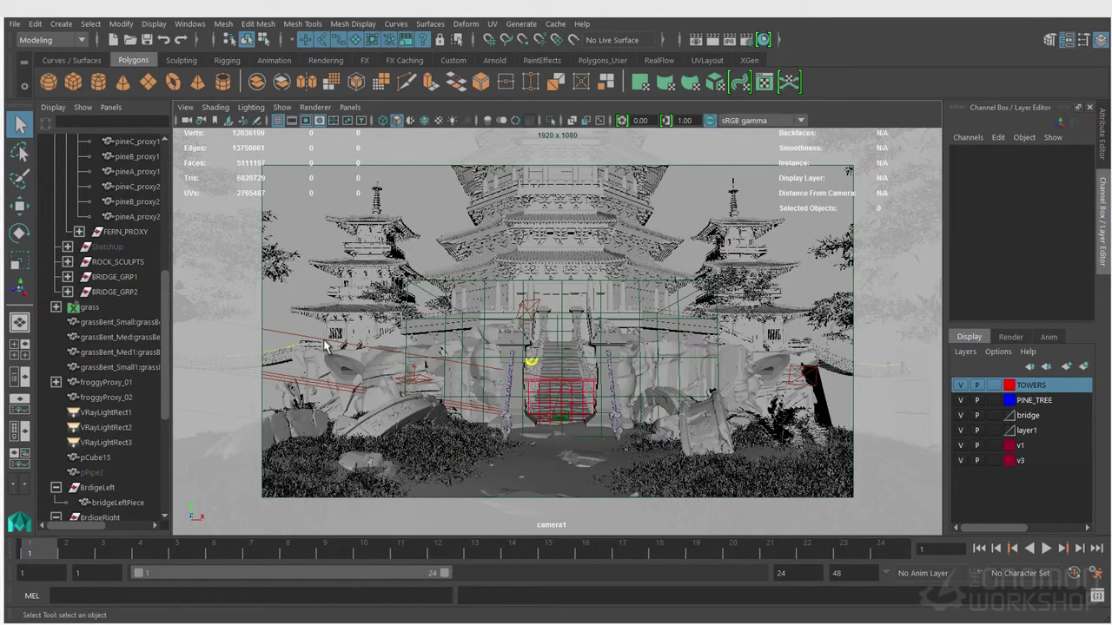
Select the V-Ray sun and lower it to a height of about 37.4 cm in the perspective view
click(326, 346)
key(w)
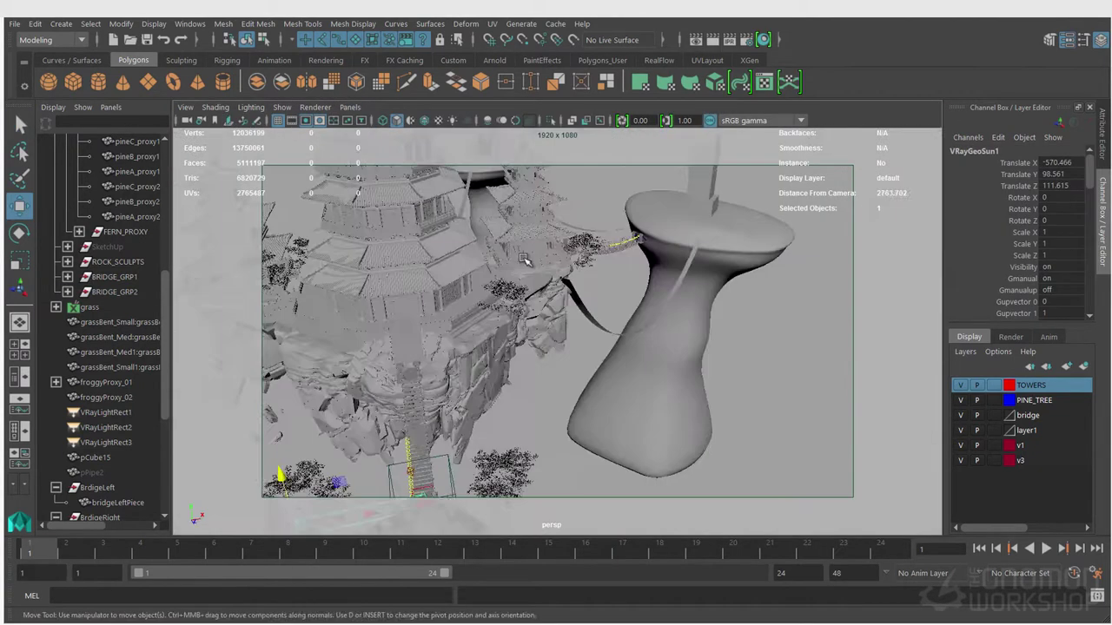
alt+drag(348, 298, 458, 304)
drag(474, 267, 474, 279)
Viewing through camera1, set the V-Ray sun's intensity multiplier to 3.25, turbidity to 2 and ozone to about 0.48
key(ctrl+a)
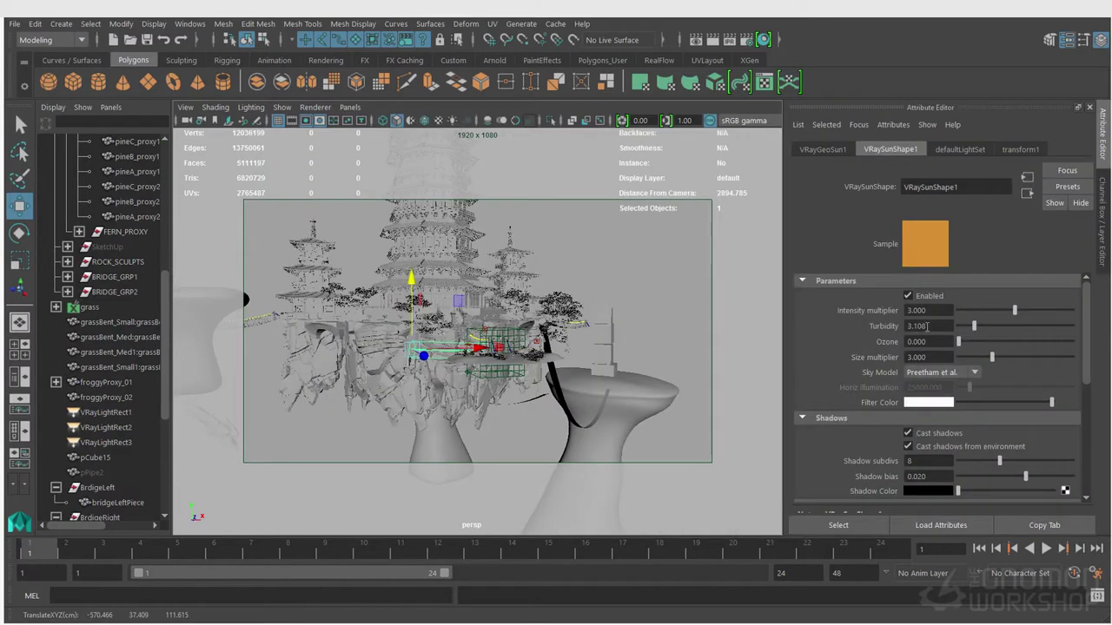
click(350, 107)
mouse_move(376, 121)
click(530, 124)
key(q)
drag(975, 327, 976, 327)
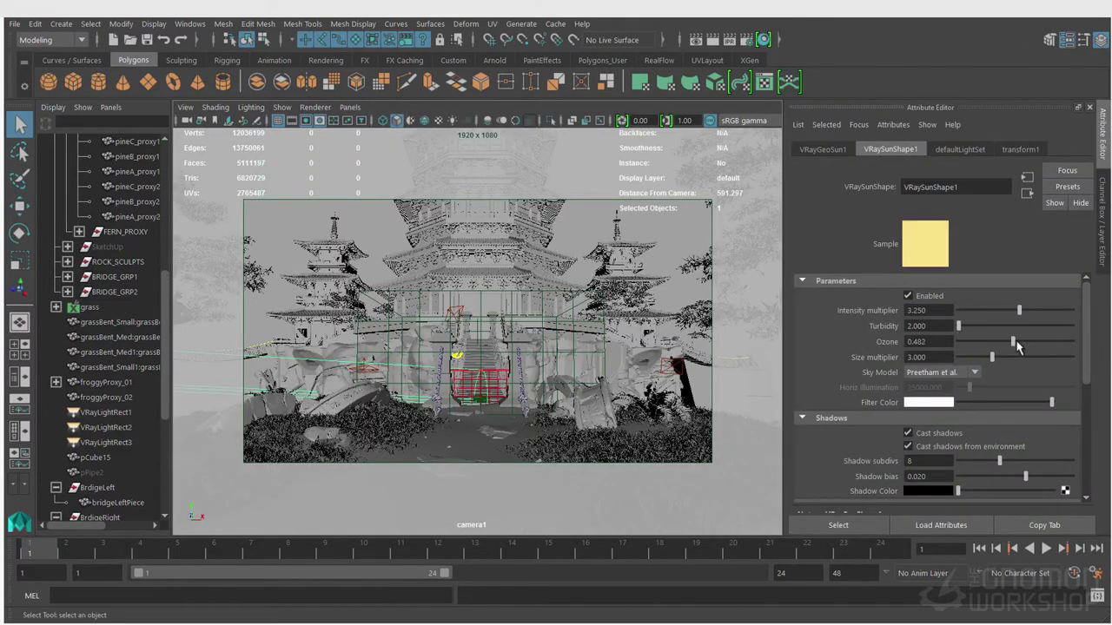
click(744, 300)
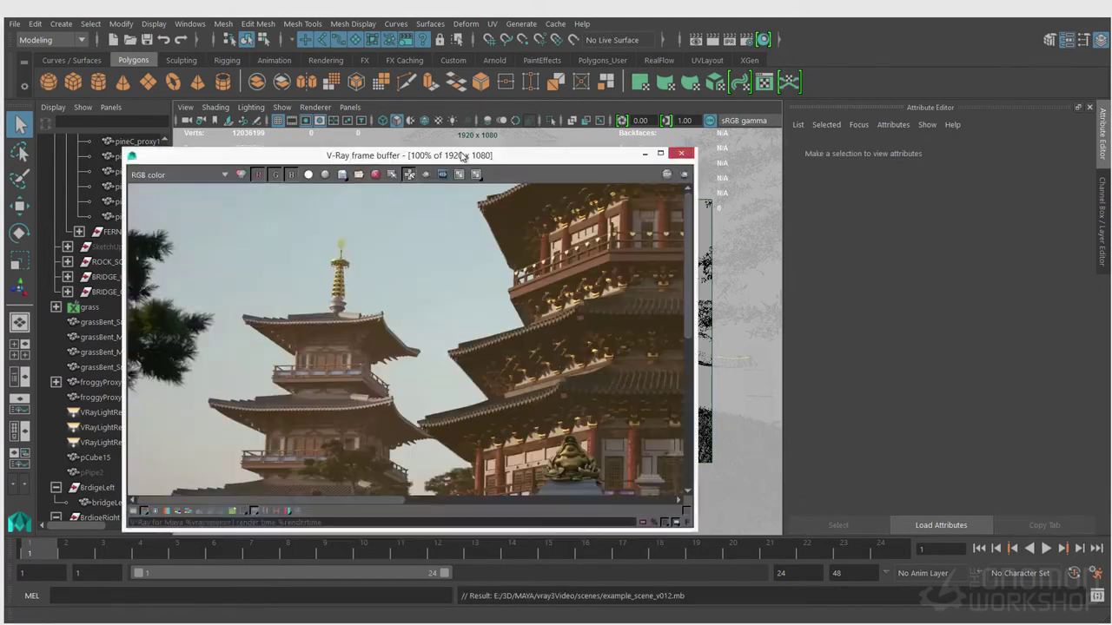
Reposition the V-Ray frame buffer and examine the rendered towers under the changed sun
drag(460, 154, 553, 146)
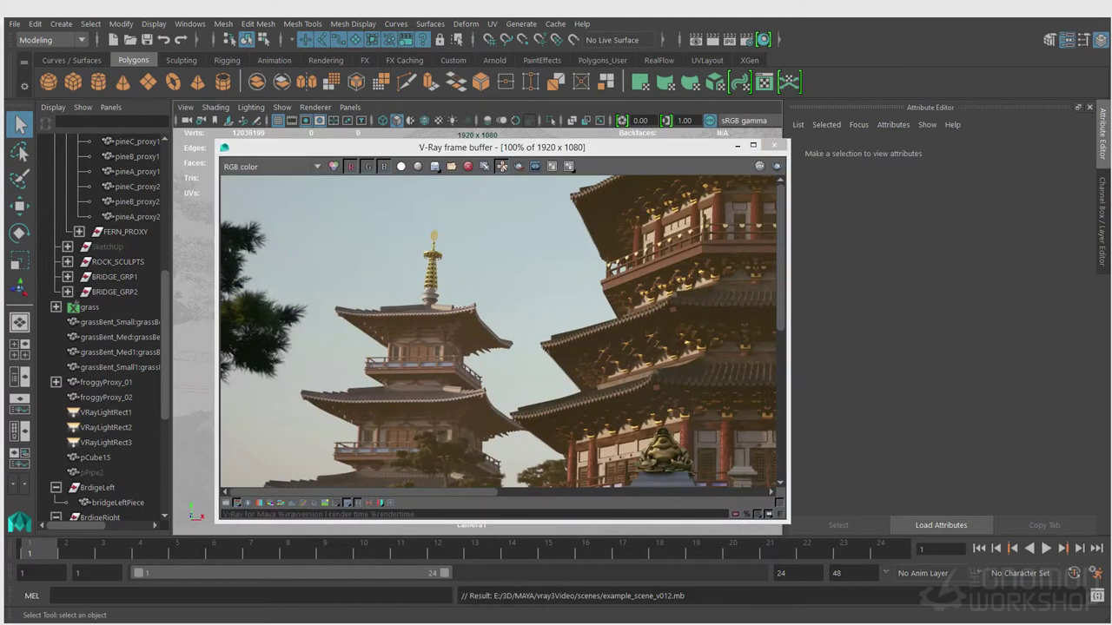
drag(690, 149, 691, 150)
drag(691, 150, 837, 141)
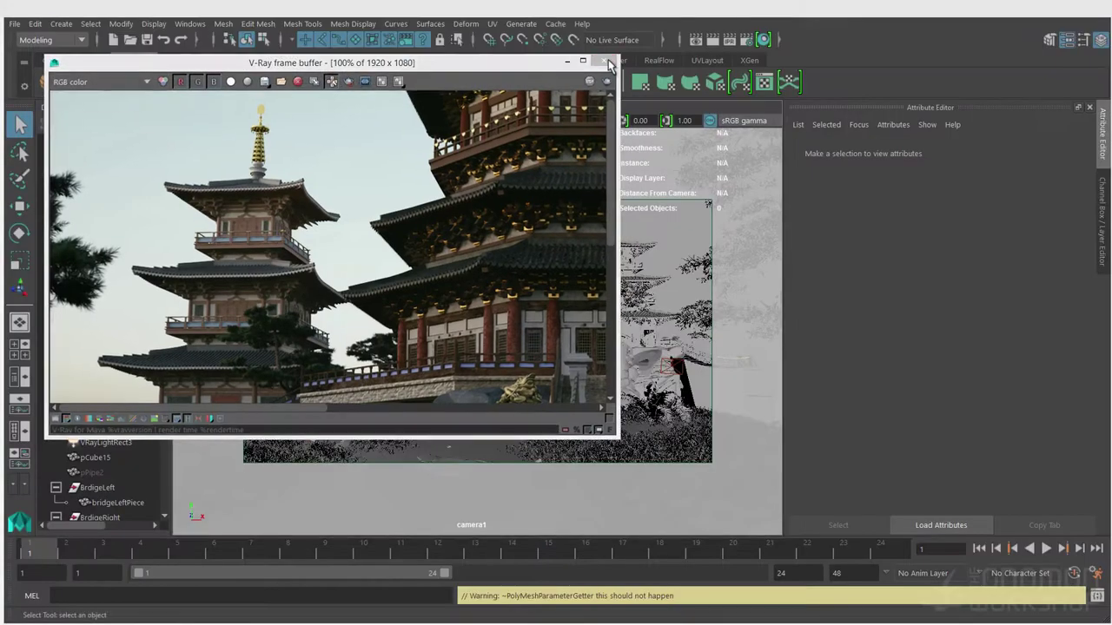
Rotate the pine tree pineC_proxy2 beside the tower to about -4.8° in X and -78.4° in Y
click(701, 341)
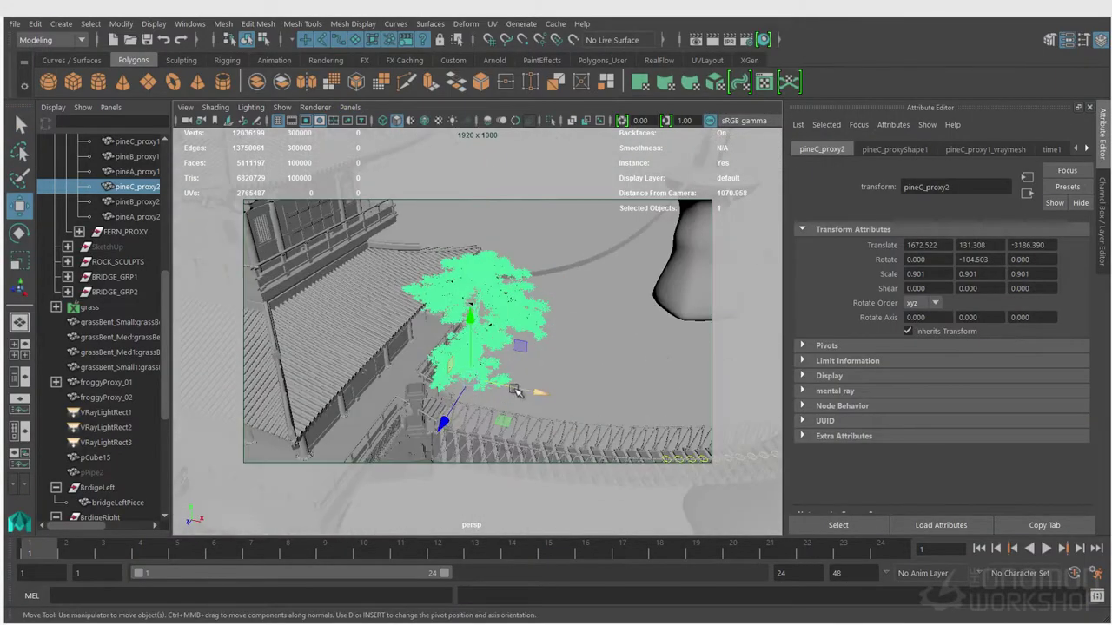
key(ctrl+z)
key(ctrl+z)
key(ctrl+z)
key(ctrl+z)
key(e)
drag(510, 405, 500, 369)
key(w)
drag(452, 423, 469, 408)
key(q)
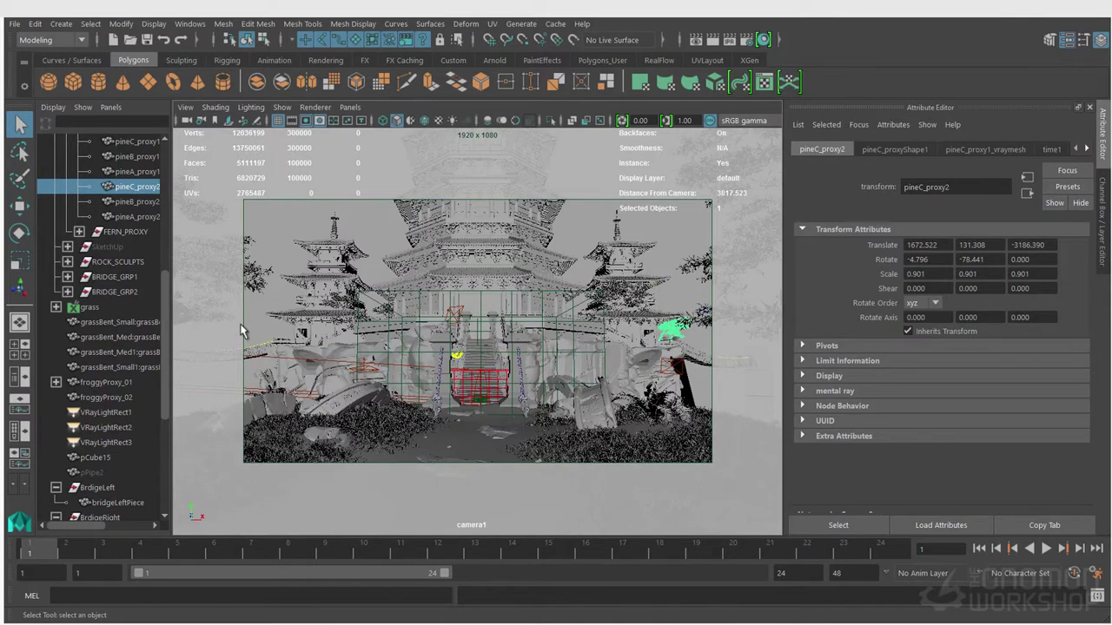
Check the render settings and save the scene under a new name ending in _lightingChange
click(549, 265)
click(746, 40)
click(239, 167)
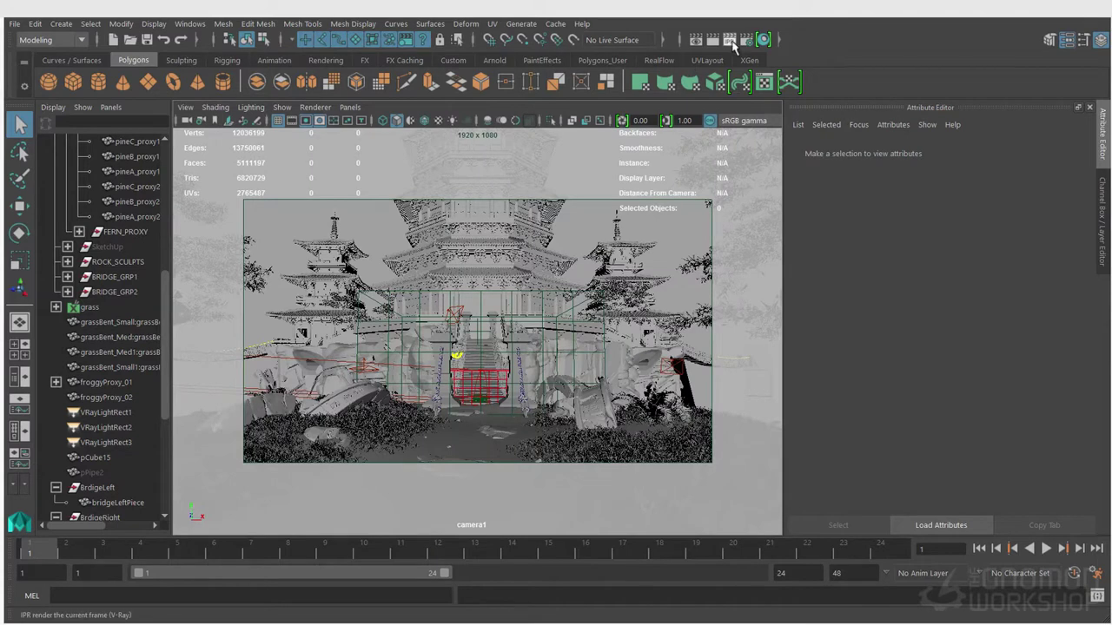
key(ctrl+shift+s)
text(_lightingChange)
key(Return)
Hide the three V-Ray rectangle lights and create a V-Ray dome light
drag(106, 413, 106, 442)
key(ctrl+h)
click(61, 24)
mouse_move(157, 105)
click(291, 224)
Go through the lower sections of the V-Ray render settings and close the window
click(746, 41)
scroll(241, 417, down, 5)
click(238, 424)
scroll(248, 426, down, 2)
click(579, 93)
Map a file texture to the V-Ray dome light and load 2118 Moon.exr from the HDRI_DOME folder
click(912, 149)
scroll(951, 387, down, 4)
click(1065, 426)
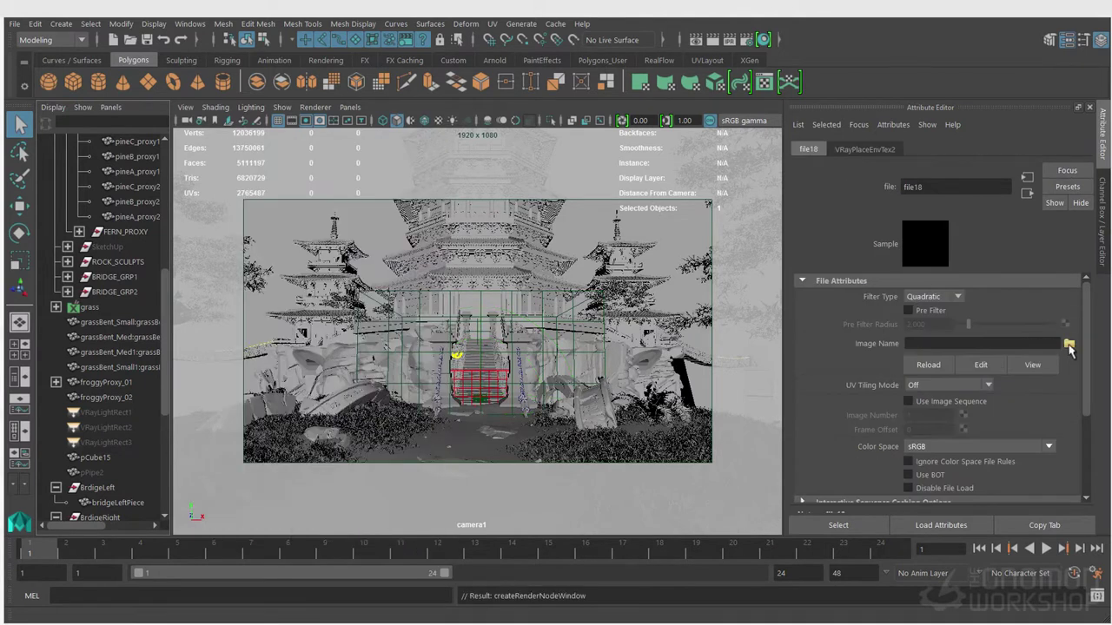
click(1068, 343)
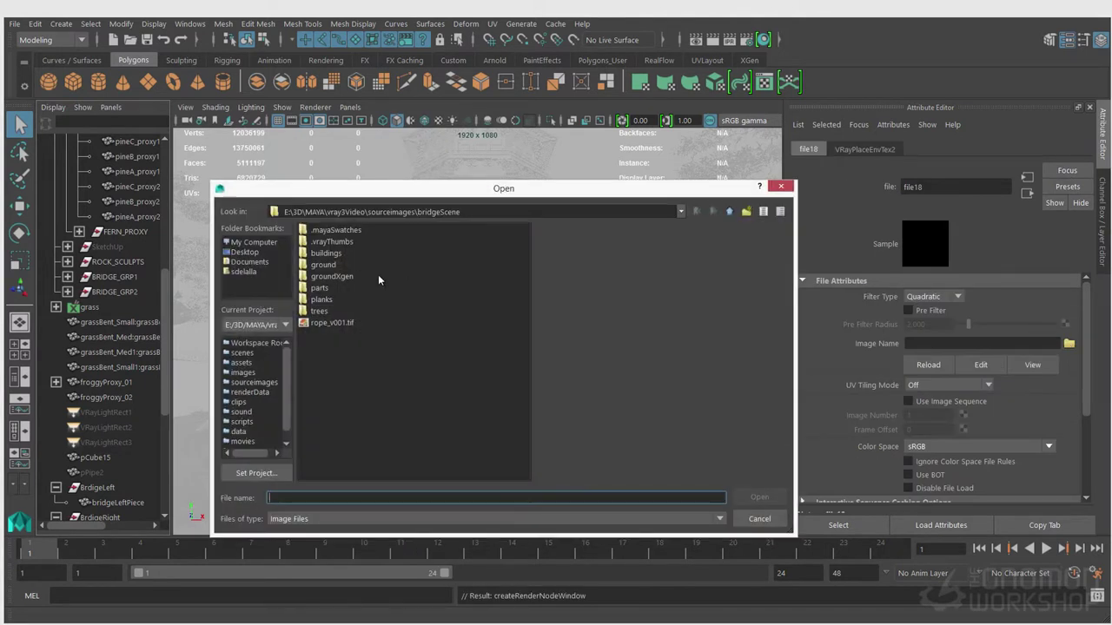
click(760, 518)
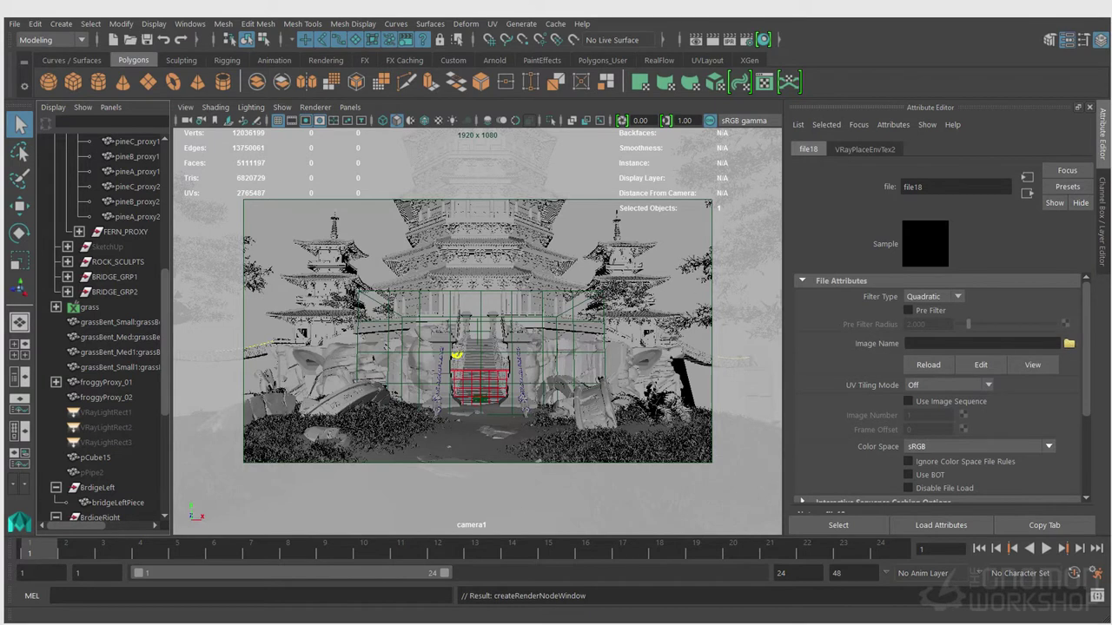
click(1069, 343)
Select the parent group of the large central tower in the perspective view
click(350, 107)
click(521, 163)
alt+drag(347, 295, 192, 289)
click(350, 106)
click(494, 263)
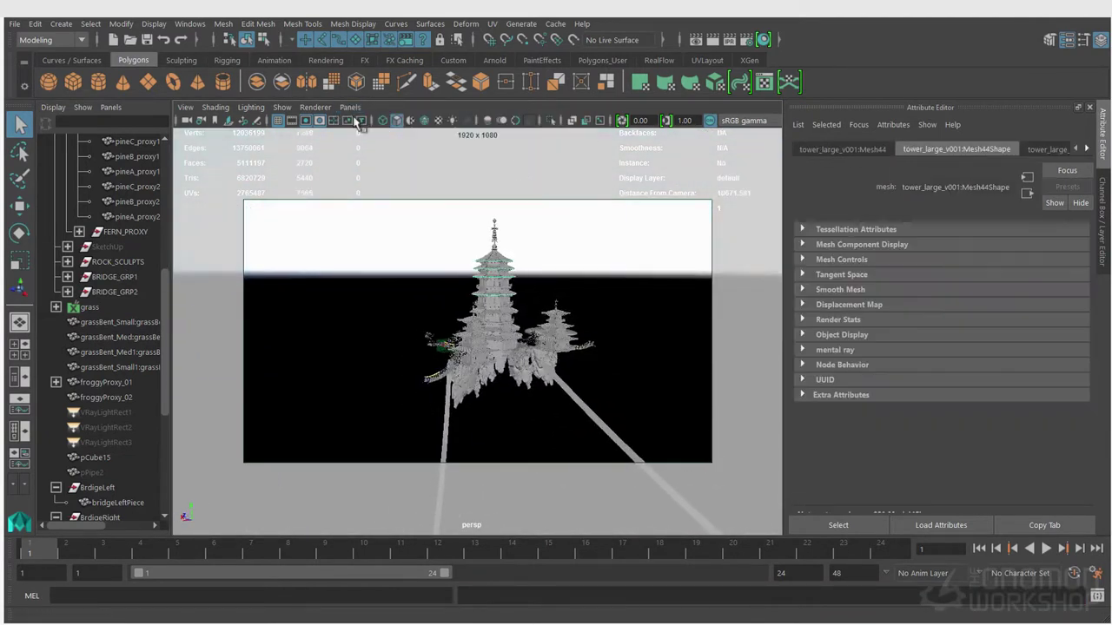
key(Up)
Render the selected central tower through camera1 and reposition the frame buffer to inspect it
click(350, 108)
click(506, 123)
click(696, 40)
drag(412, 117, 300, 196)
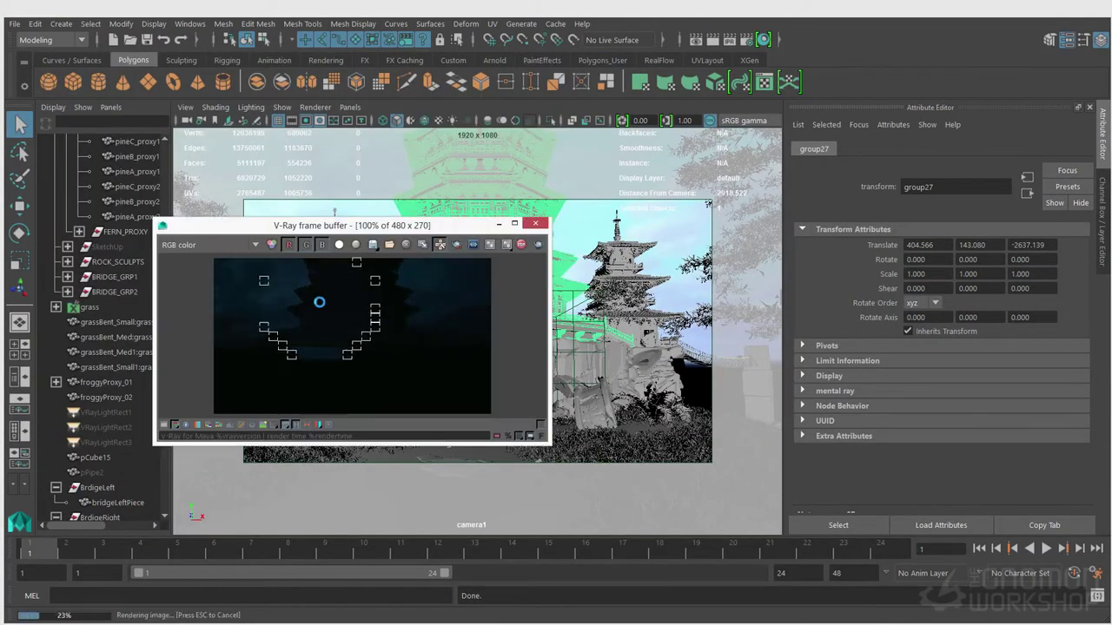
drag(220, 237, 282, 252)
Set the V-Ray dome light's intensity multiplier to 10 and render the central tower again
scroll(130, 365, down, 4)
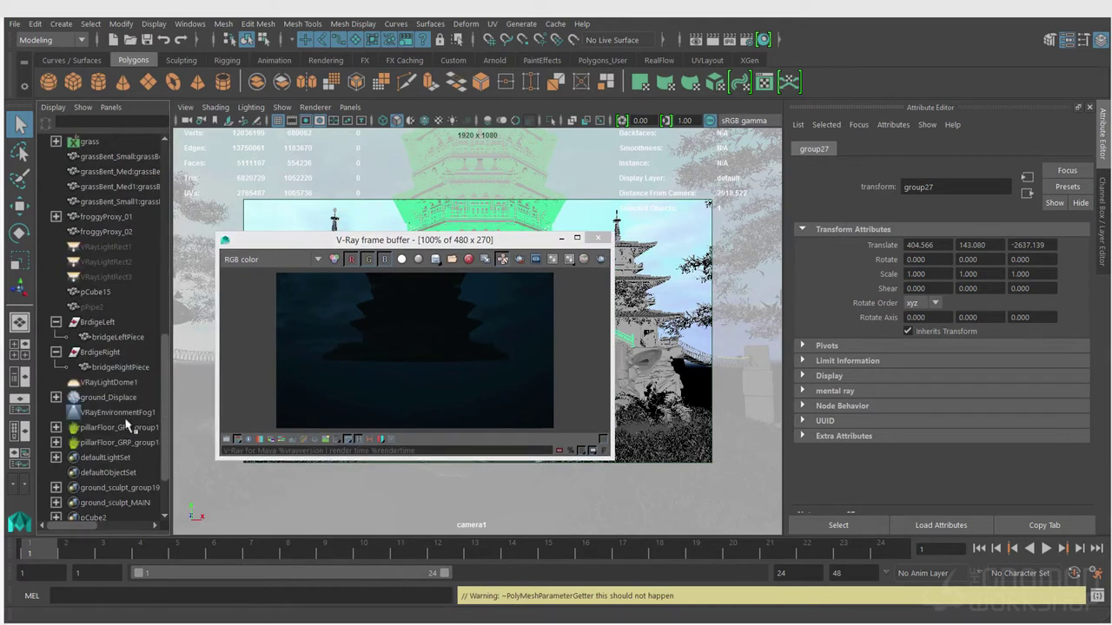
click(147, 383)
double_click(939, 356)
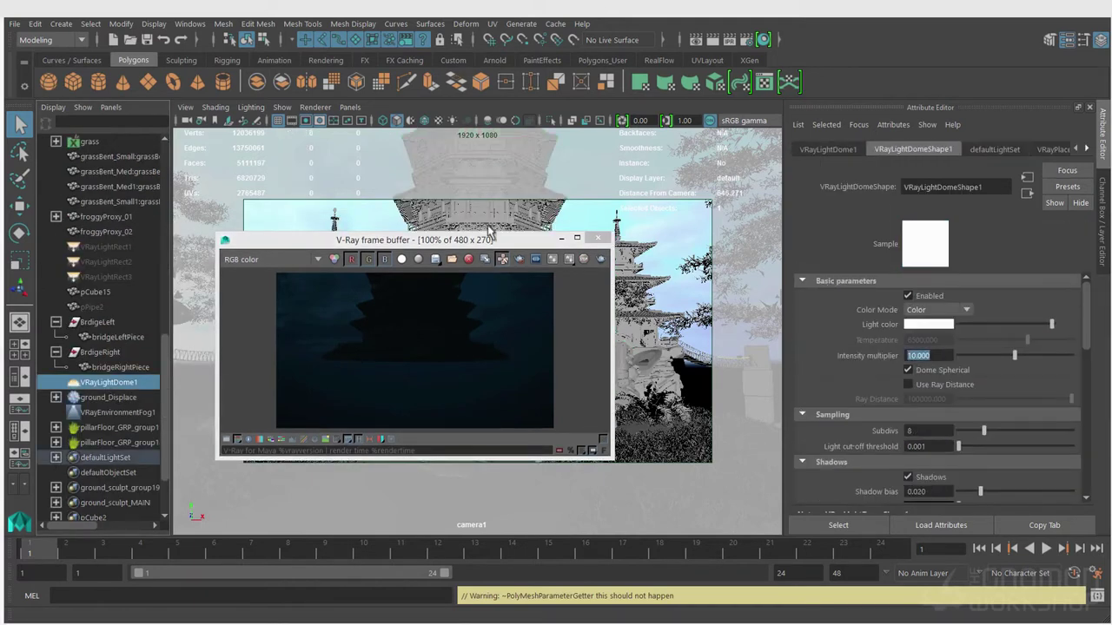
click(455, 219)
drag(613, 236, 669, 148)
click(656, 174)
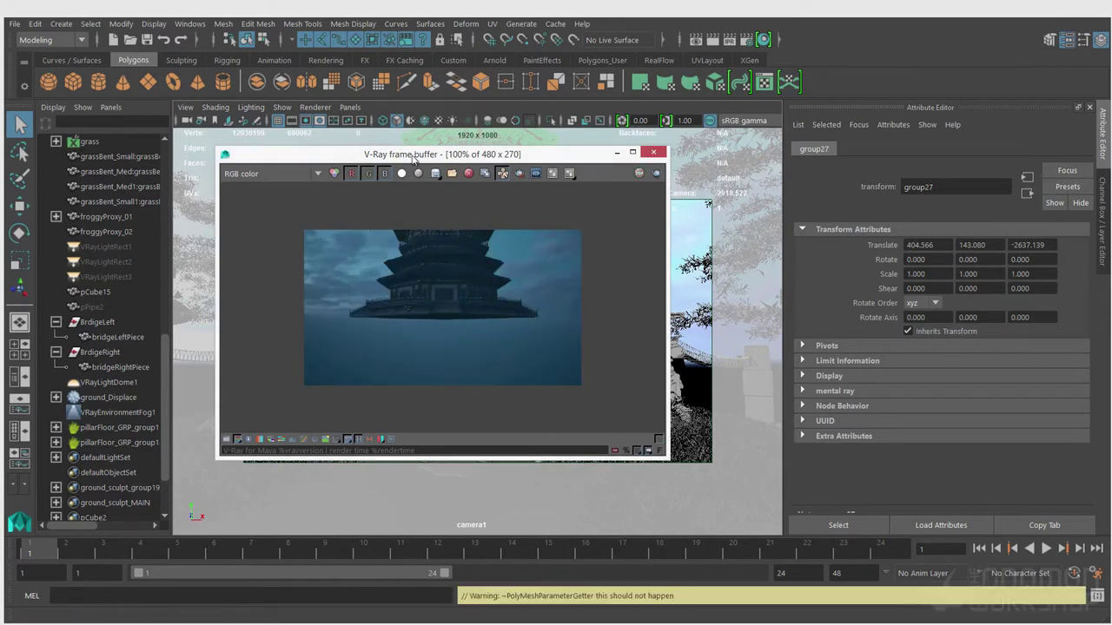
Move the frame buffer aside and review the V-Ray dome light's shape attributes and texture connection
drag(411, 148, 445, 345)
click(351, 106)
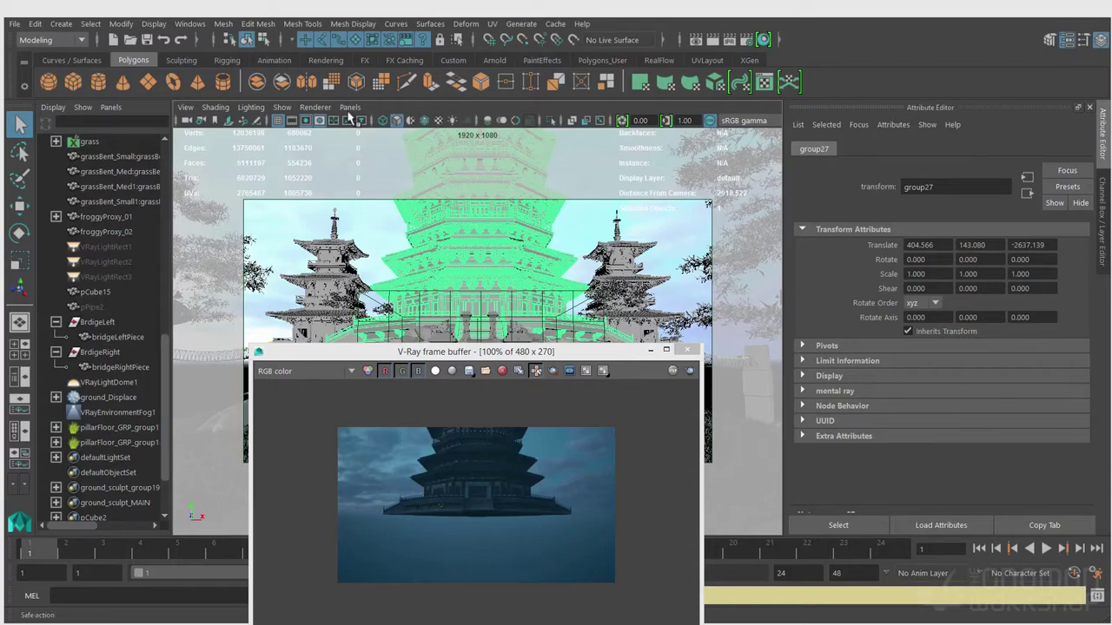
click(306, 219)
click(900, 152)
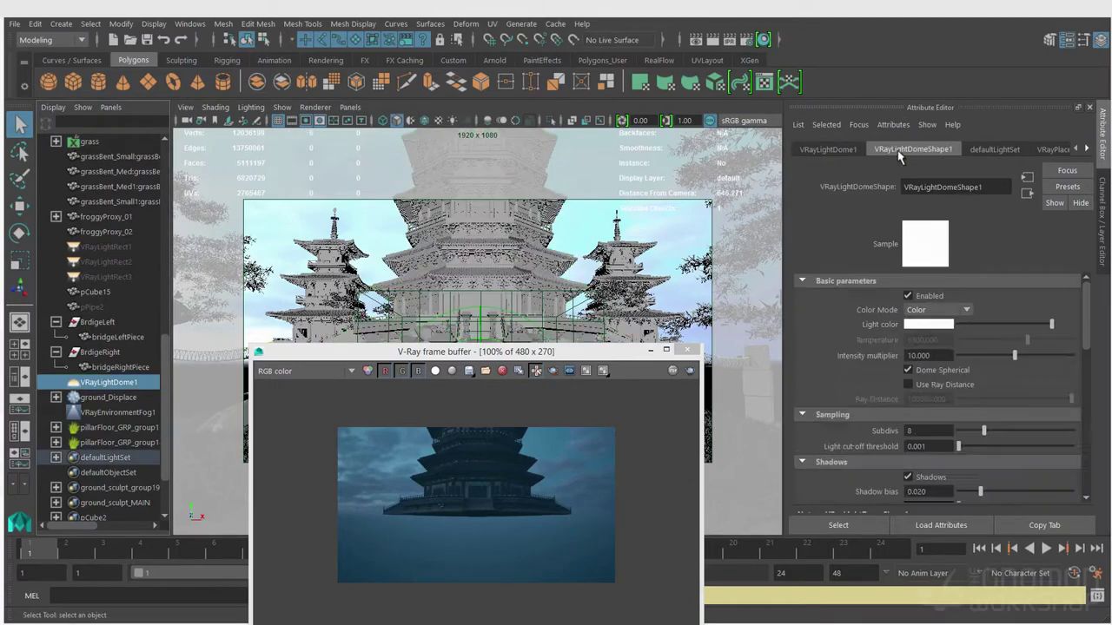
click(1065, 462)
Select the LANDSCAPE group together with the TOWER group
click(518, 295)
drag(455, 352, 521, 524)
click(469, 441)
shift+click(370, 395)
key(Up)
scroll(109, 315, up, 10)
scroll(124, 377, down, 5)
scroll(134, 429, up, 5)
ctrl+click(111, 369)
Render the selected TOWER and LANDSCAPE groups and enlarge the frame buffer to inspect the image at 200%
drag(483, 525, 414, 257)
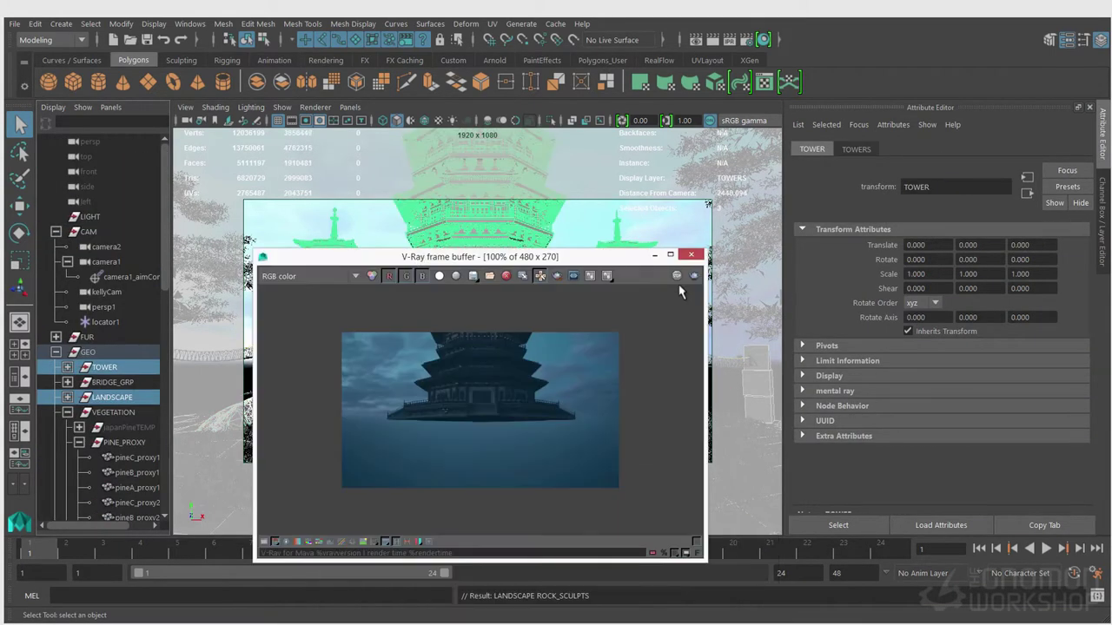
click(694, 277)
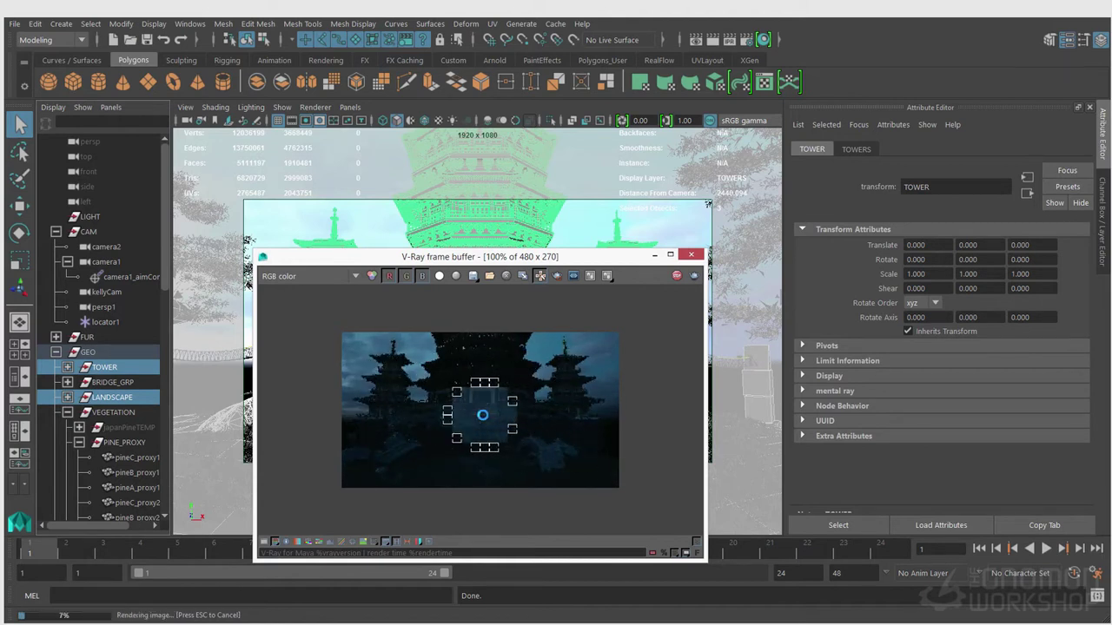
scroll(491, 473, up, 1)
drag(522, 258, 532, 83)
drag(718, 388, 903, 596)
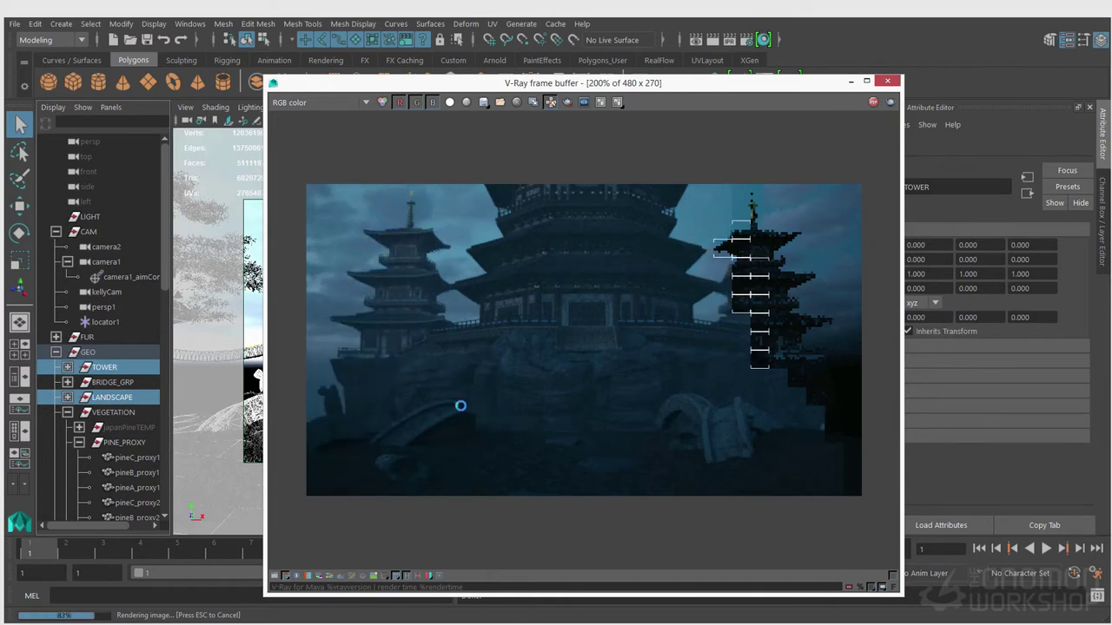
Set the V-Ray dome light's intensity multiplier to 3
drag(672, 89, 578, 94)
scroll(162, 461, down, 10)
scroll(162, 460, down, 1)
click(109, 397)
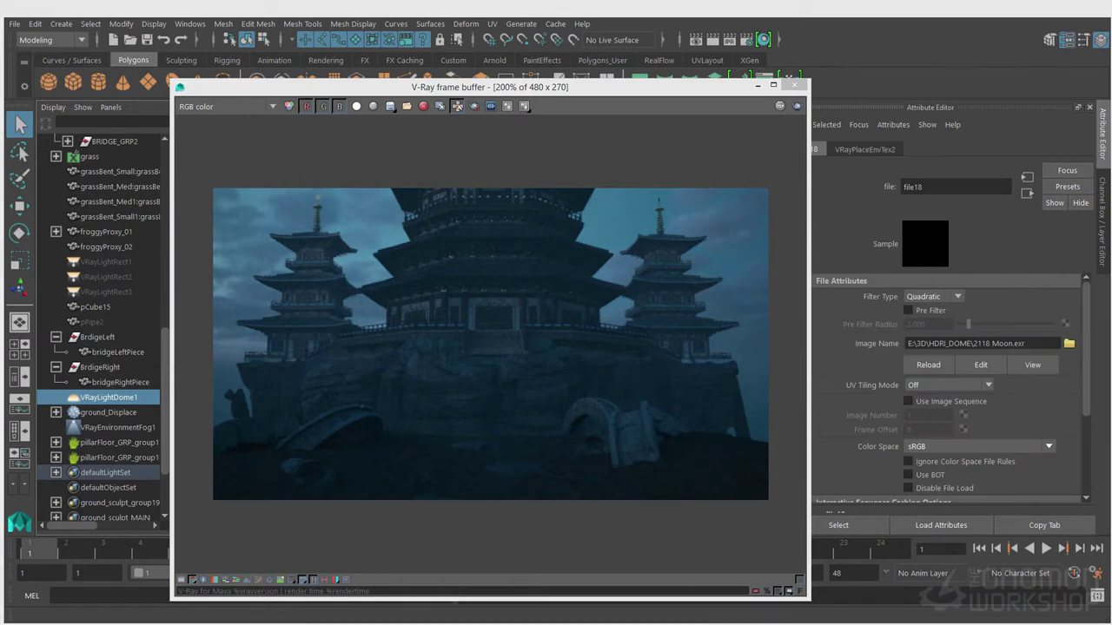
drag(523, 90, 807, 98)
drag(563, 99, 549, 410)
click(1027, 194)
scroll(929, 444, up, 3)
key(Return)
Select the TOWER group and render it with the changed dome light
scroll(104, 356, up, 5)
click(104, 247)
drag(646, 405, 430, 189)
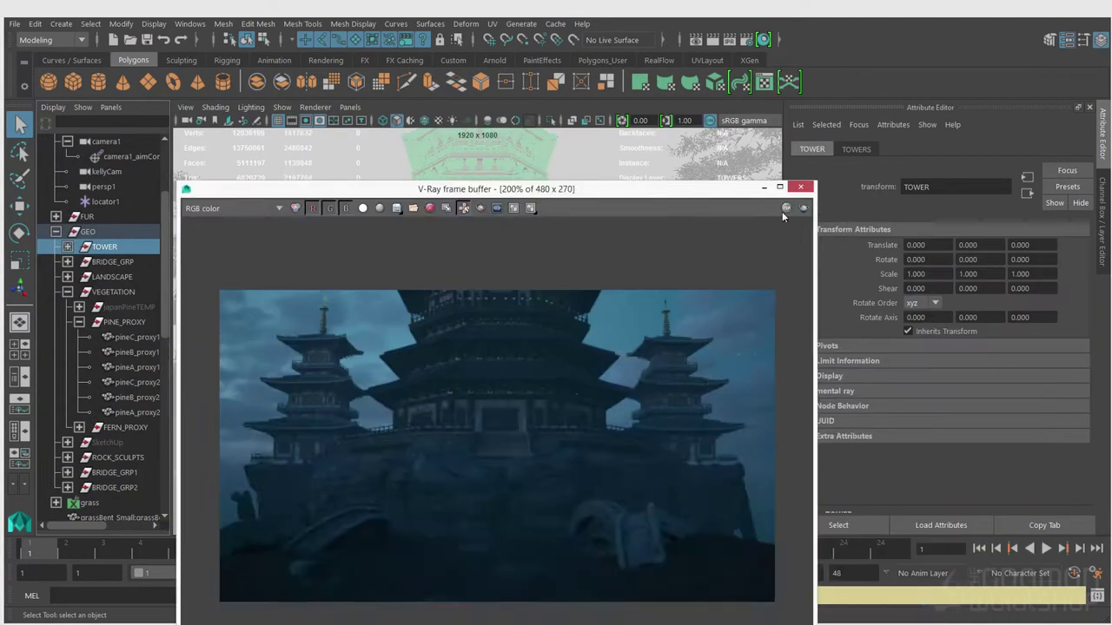
click(429, 207)
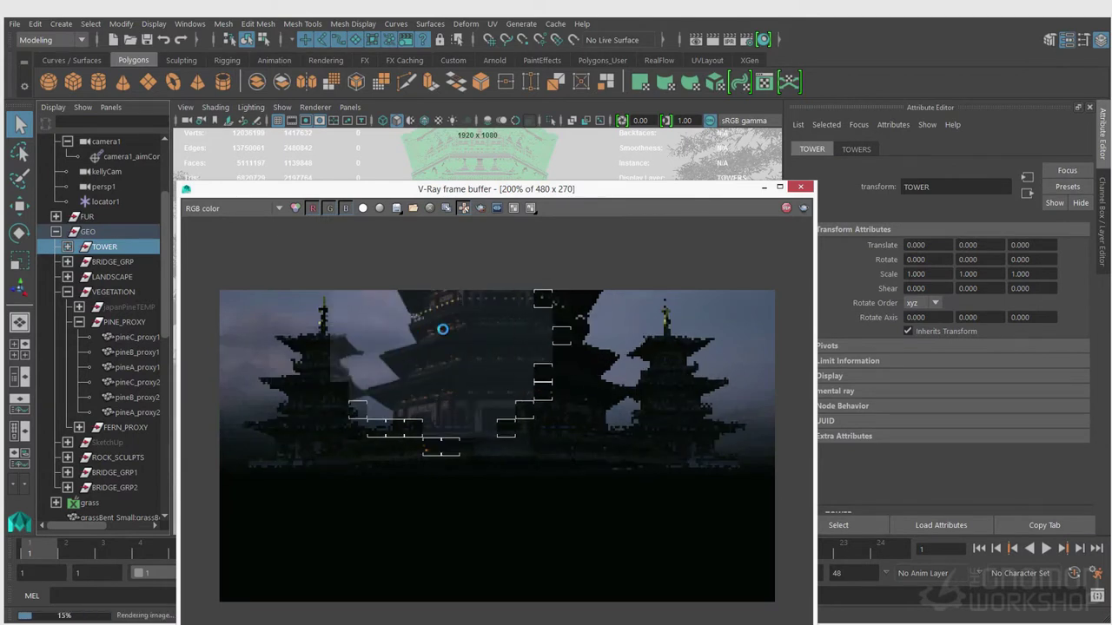
Switch the V-Ray dome light's color mode to Temperature and raise the temperature to a pale blue
drag(618, 204, 662, 558)
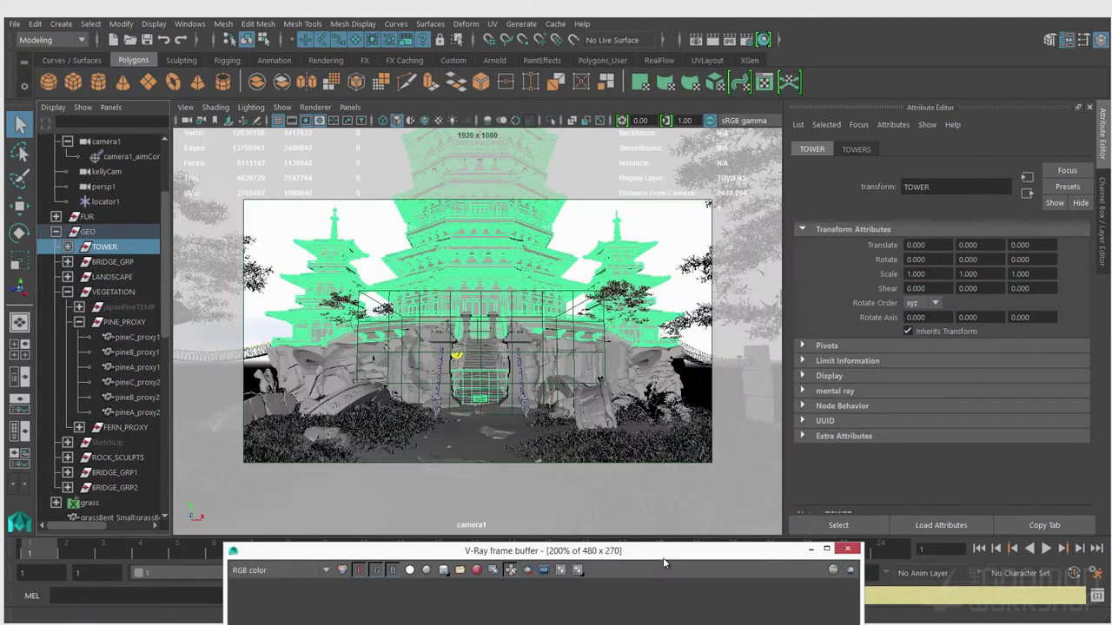
scroll(104, 391, down, 10)
click(109, 518)
scroll(943, 432, down, 5)
scroll(942, 431, up, 5)
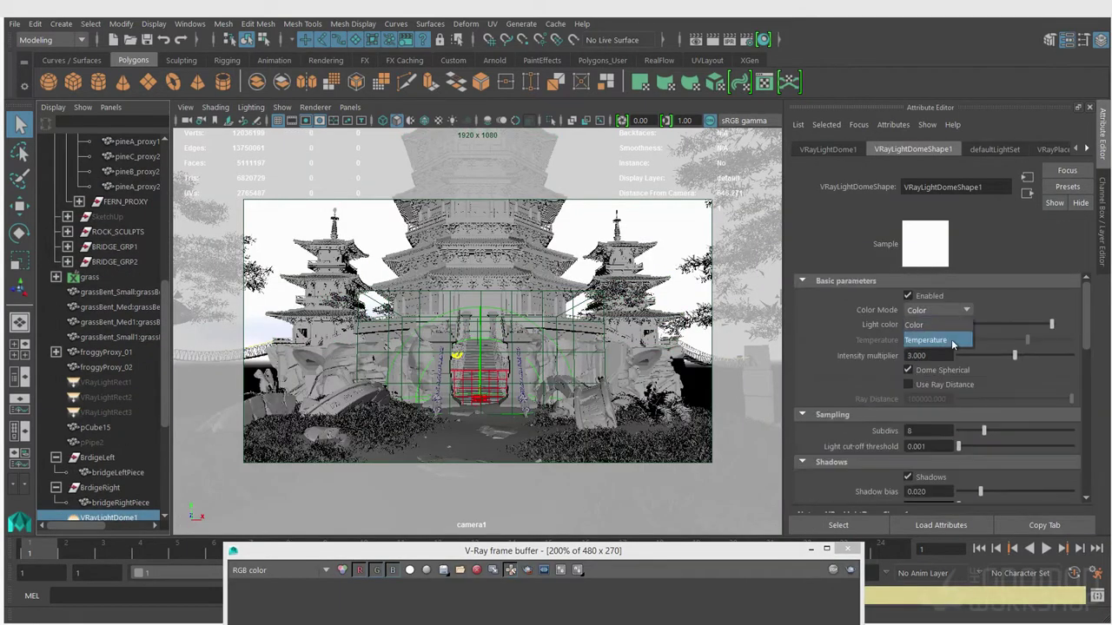
drag(1023, 340, 1034, 343)
drag(1033, 341, 1042, 342)
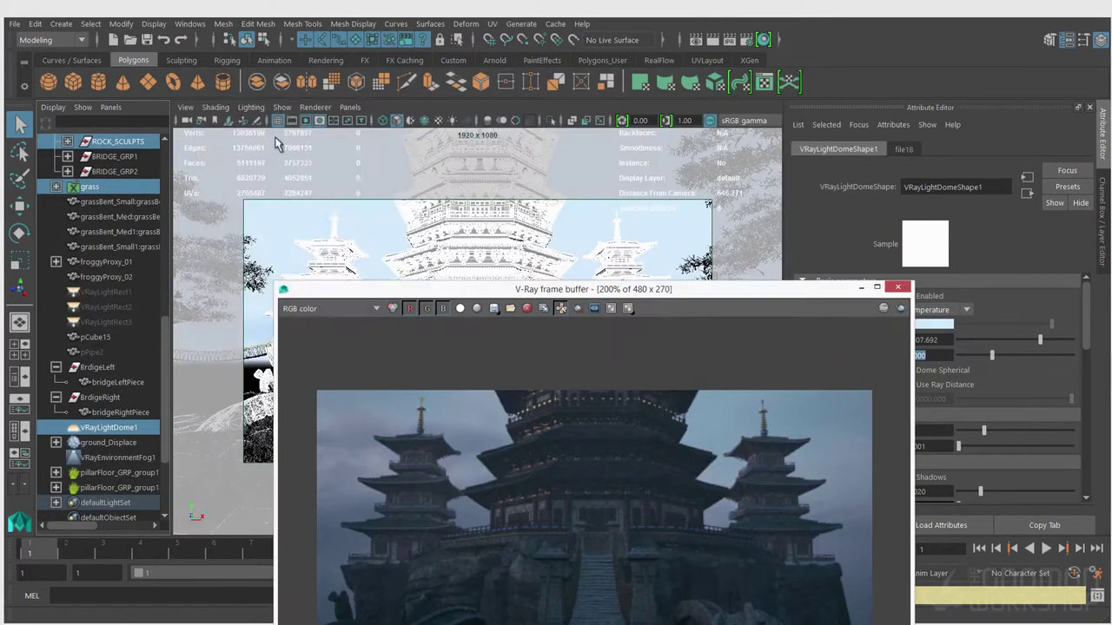
Create a directional light, scale it to about 602 and rotate it to about 2.9° in X and -95.8° in Y
click(60, 24)
mouse_move(87, 104)
click(286, 144)
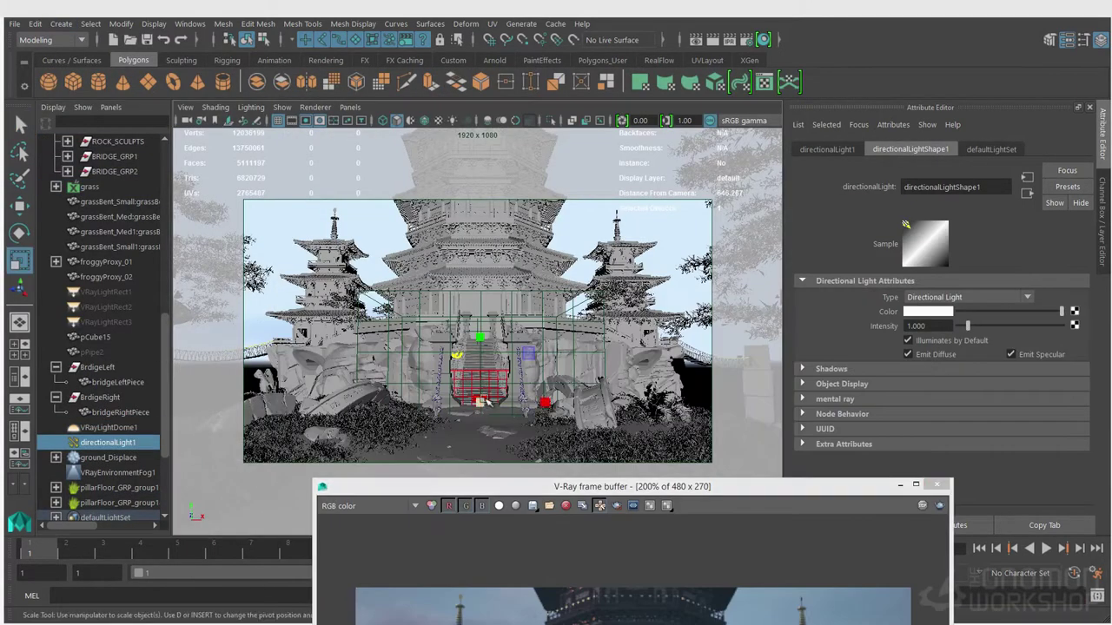
key(e)
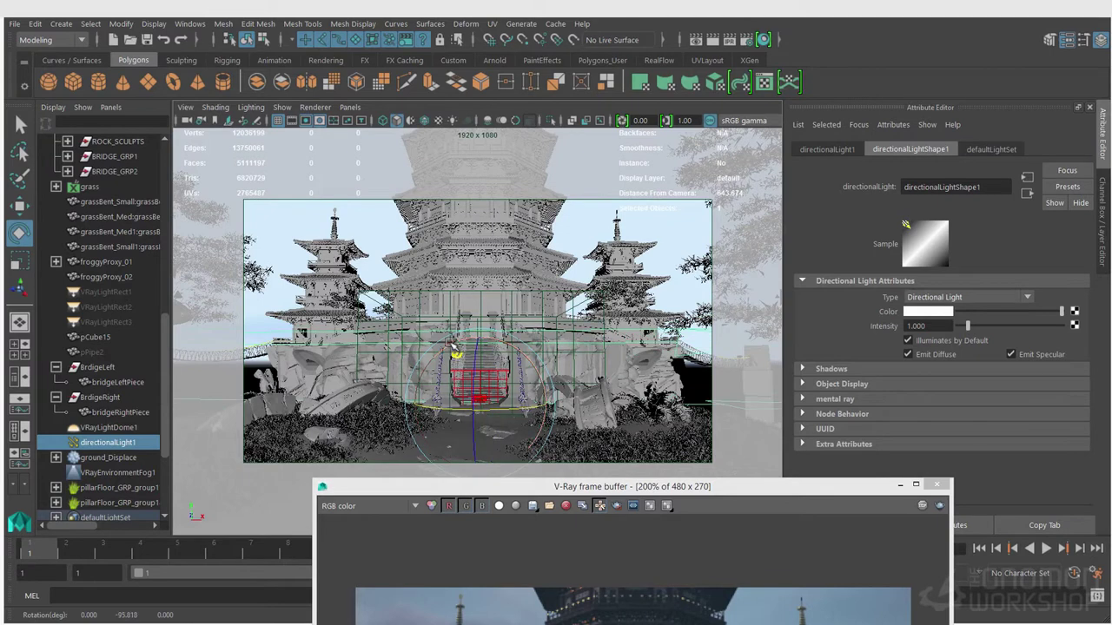
Set the directional light's color to a bright pink
click(928, 311)
drag(927, 374, 963, 372)
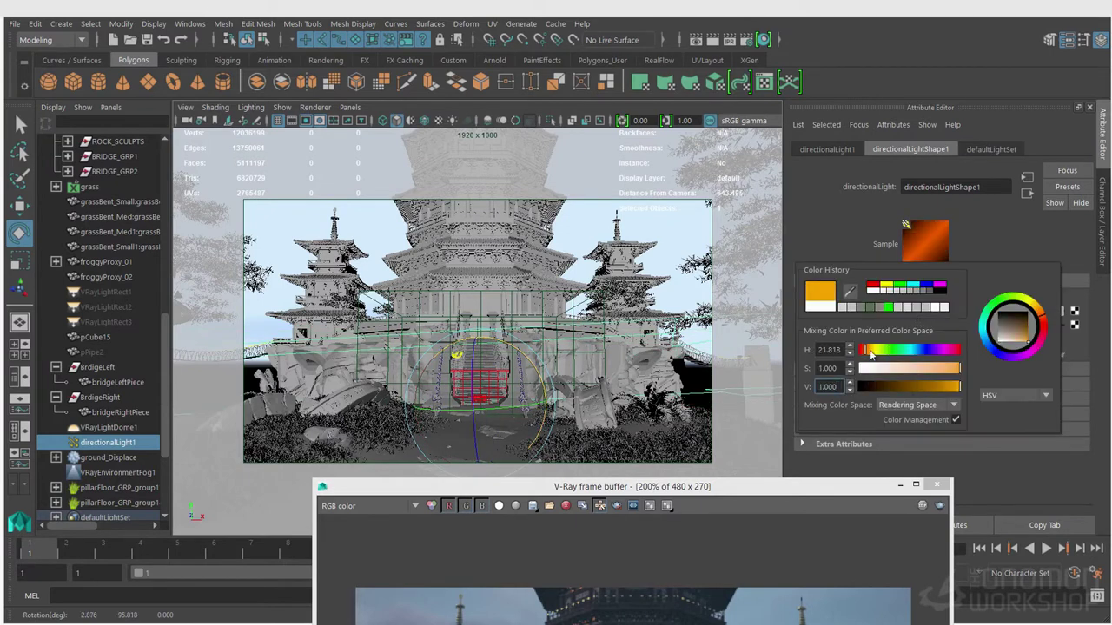
click(936, 312)
drag(874, 372, 956, 373)
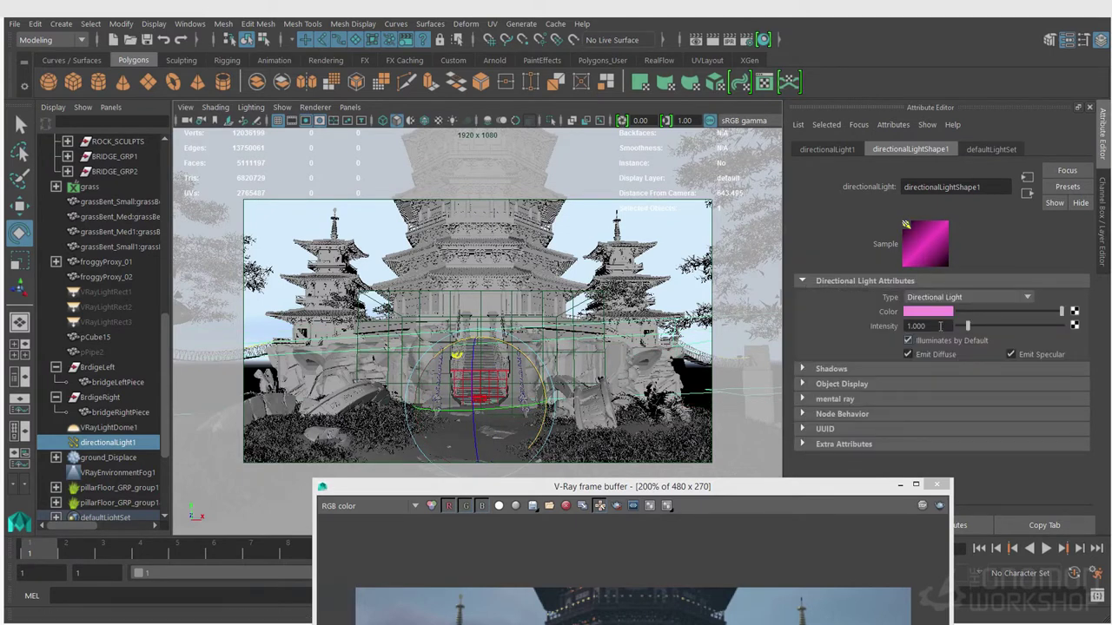
Edit the directional light's shadow settings and bring up the frame buffer to check the render
drag(808, 497, 602, 244)
click(831, 368)
scroll(939, 408, down, 5)
double_click(919, 428)
scroll(926, 348, up, 5)
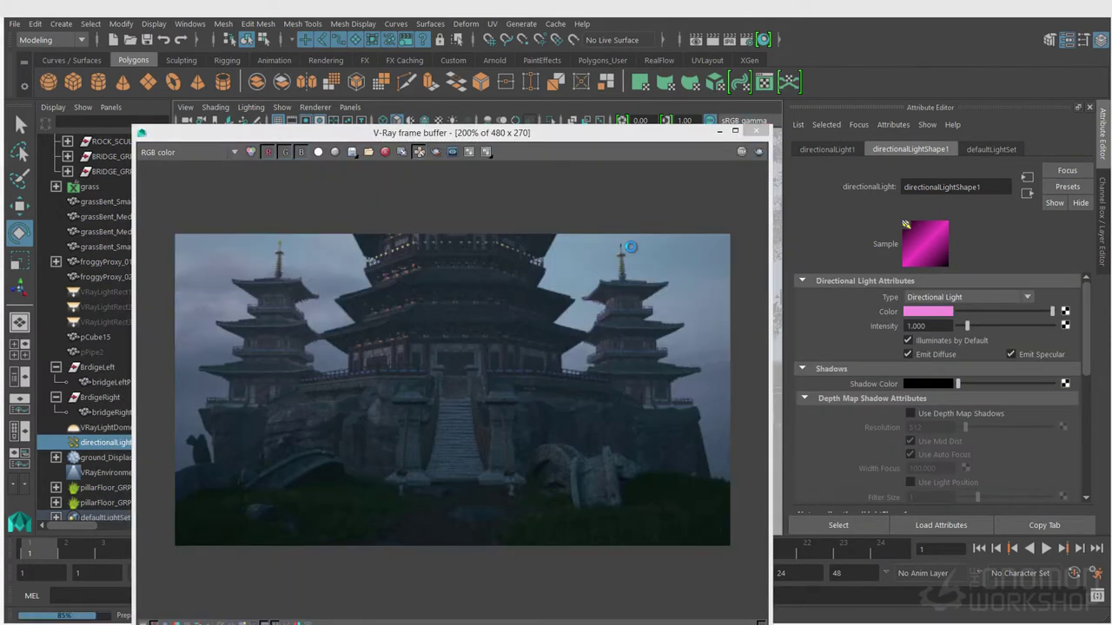
drag(446, 132, 491, 121)
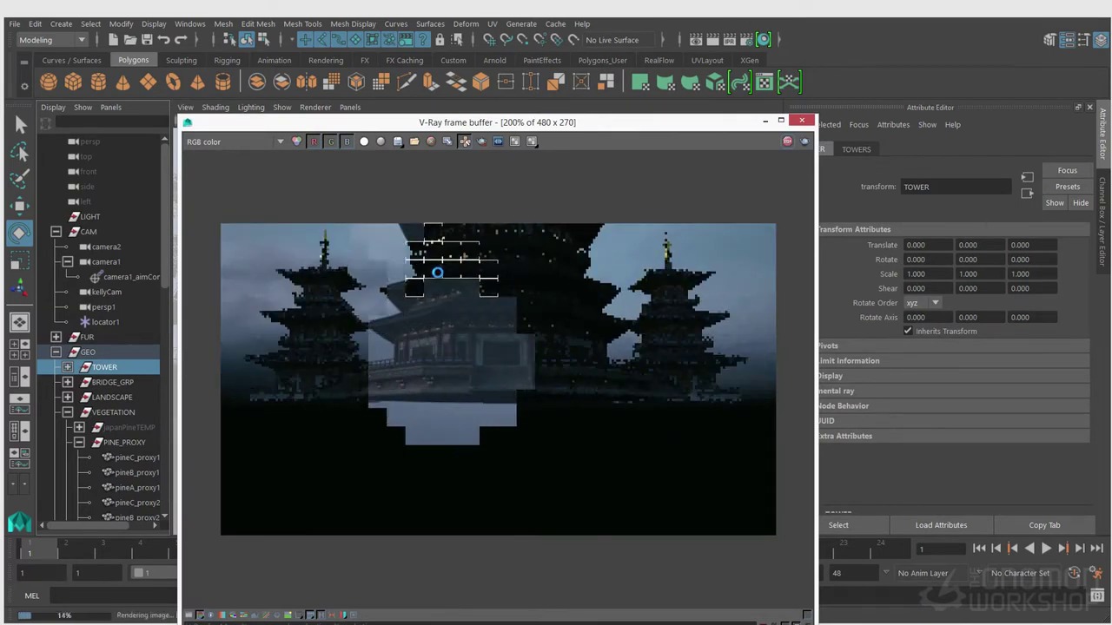
Set the directional light's intensity to 3 and start a new test render
drag(451, 122, 468, 187)
drag(163, 250, 162, 420)
click(111, 411)
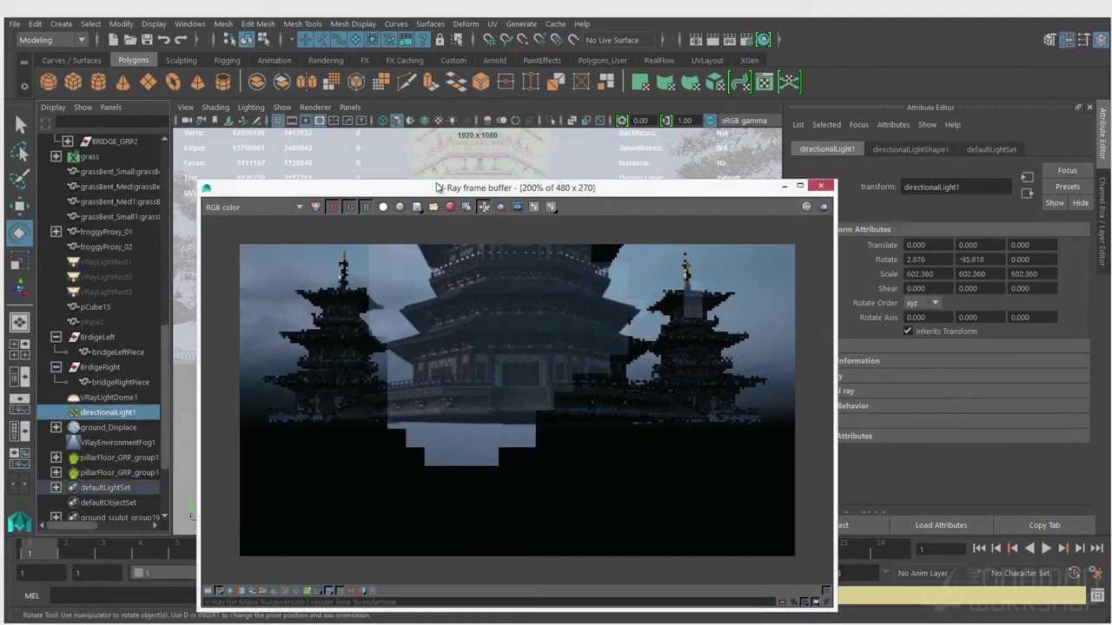
drag(417, 188, 302, 137)
click(911, 149)
double_click(932, 327)
click(708, 156)
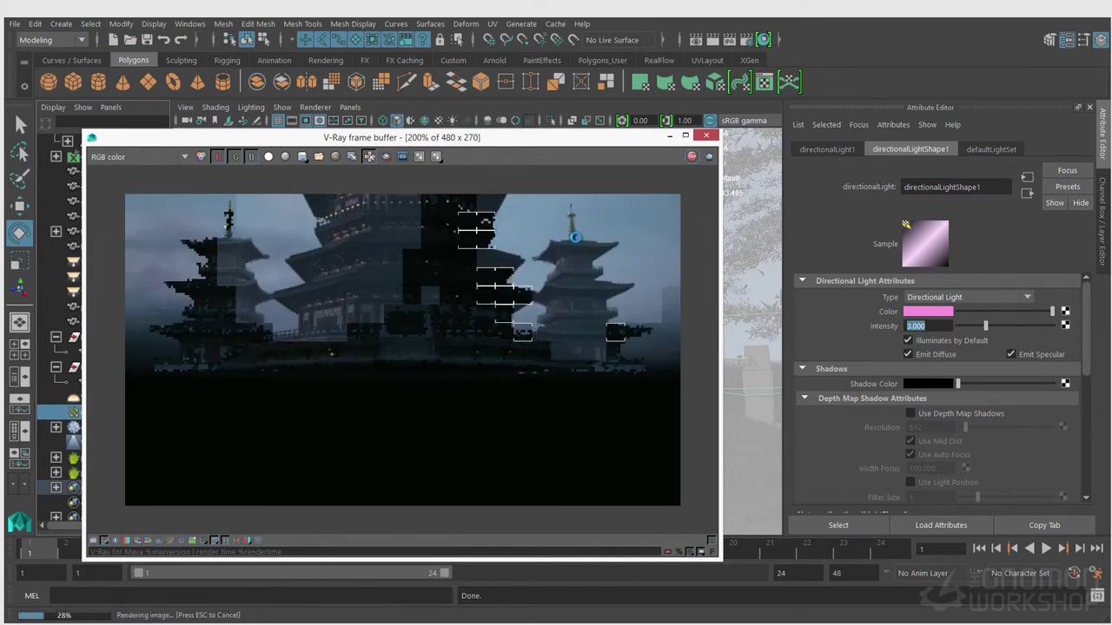
Make ROCK_SCULPTS the selected geometry for a test render, and open the directional light's intensity for adjustment
drag(383, 137, 483, 139)
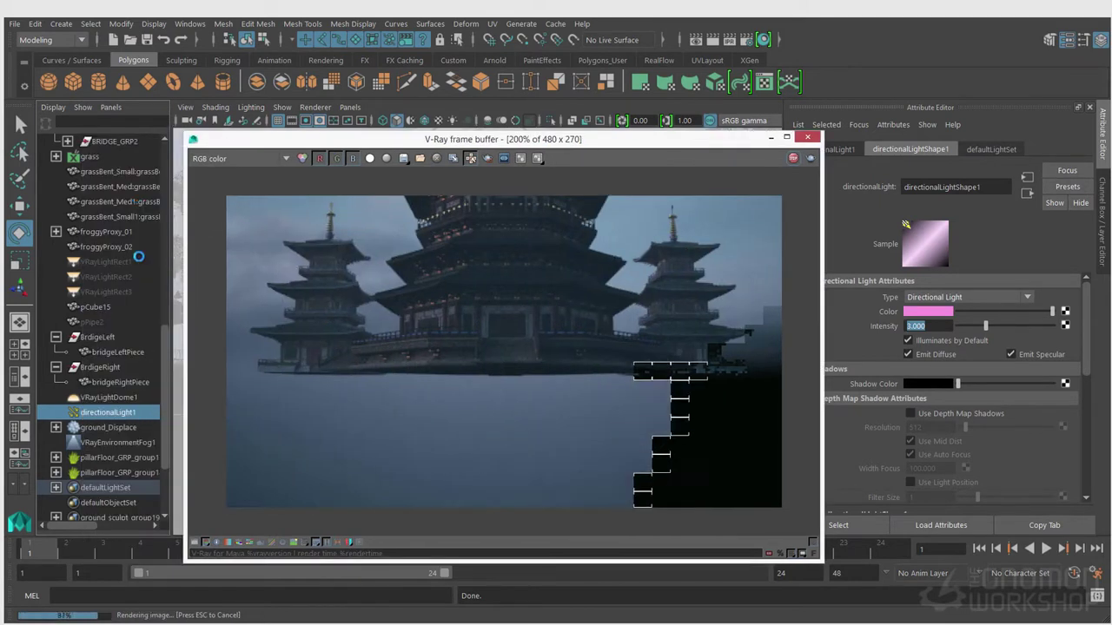
click(130, 235)
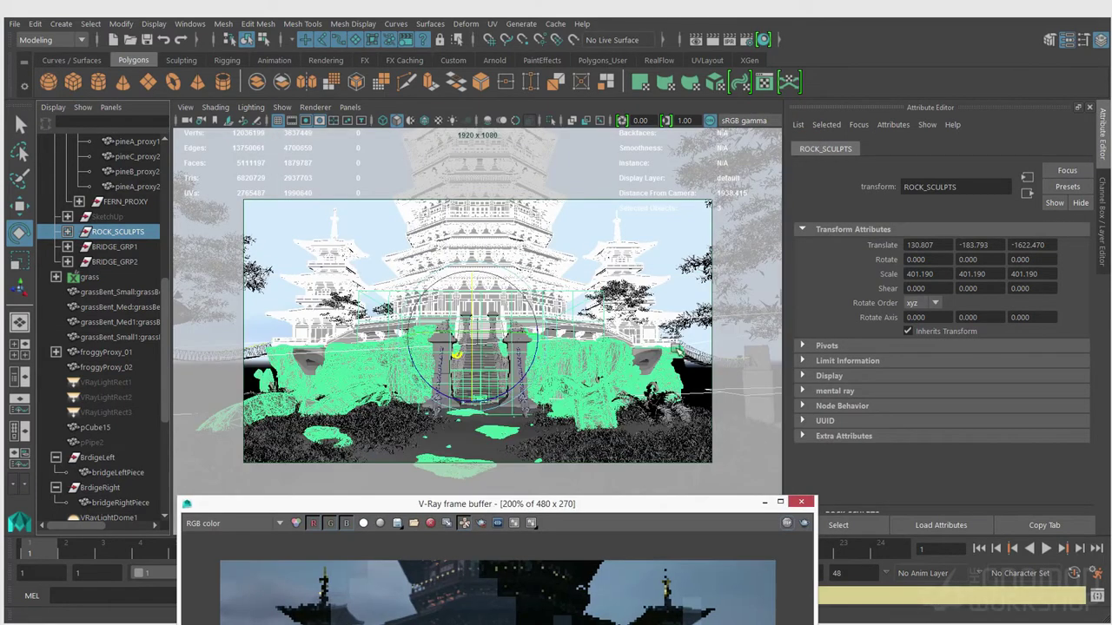
scroll(105, 261, down, 5)
click(108, 307)
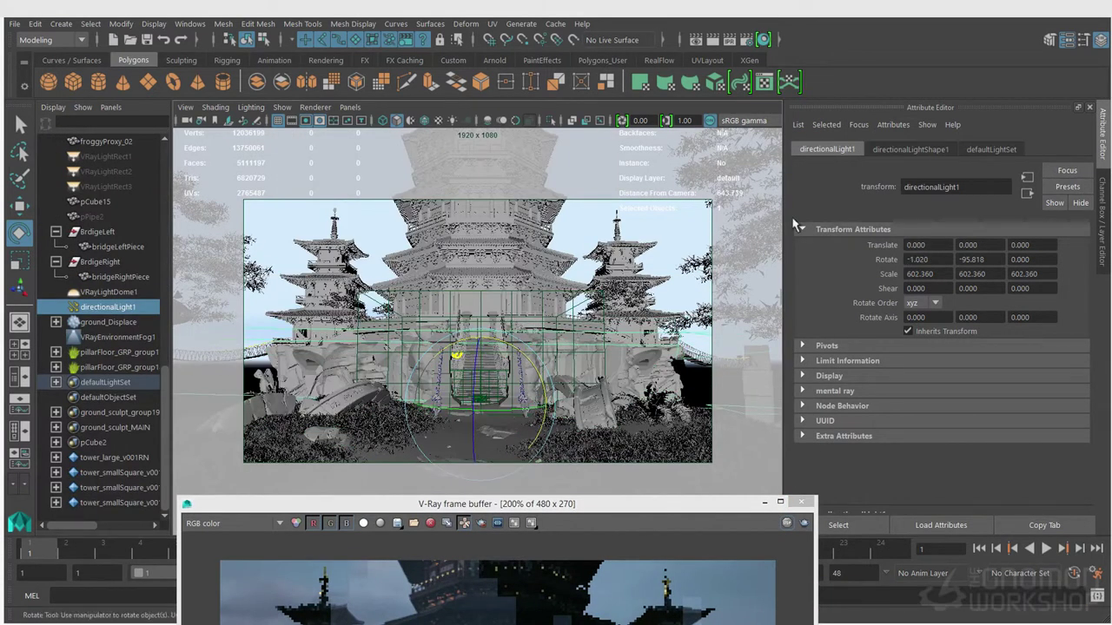
click(939, 327)
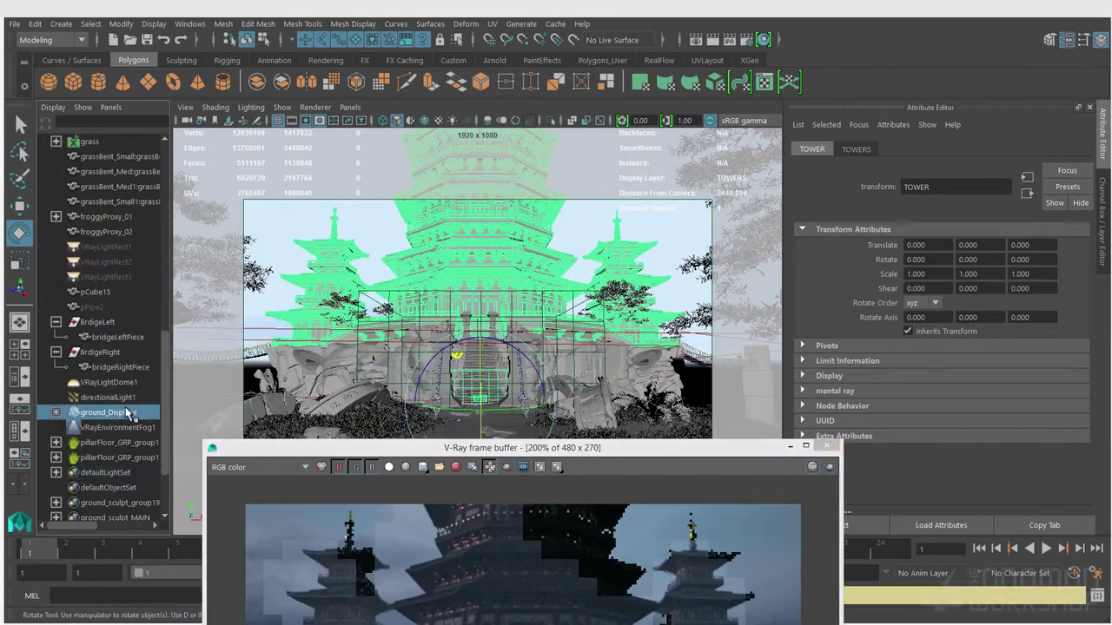
Set the dome light's temperature to about 8246 and its intensity multiplier to 5
click(109, 383)
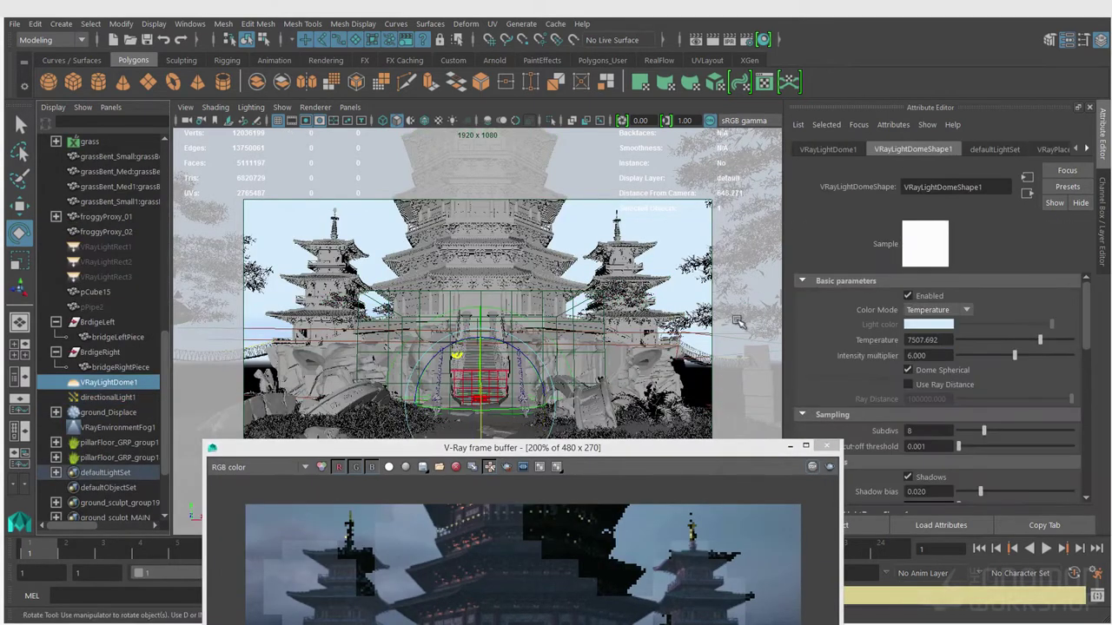
scroll(112, 312, up, 10)
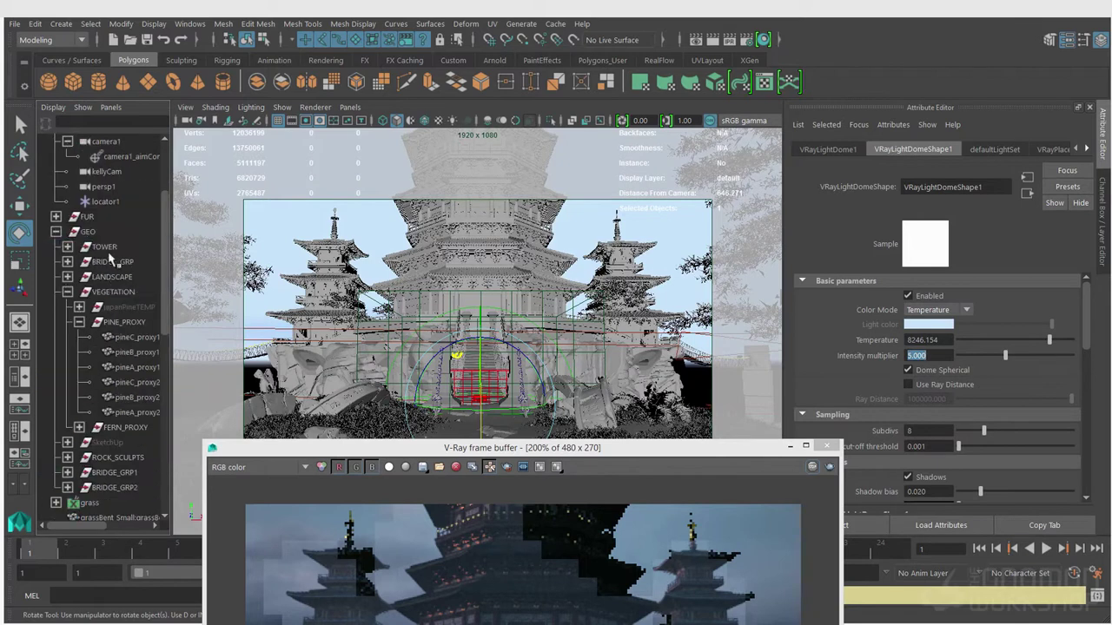
Select the TOWER, LANDSCAPE, BRIDGE_GRP, FERN_PROXY, ROCK_SCULPTS and grass groups together and render them
click(104, 246)
ctrl+click(112, 277)
ctrl+click(113, 262)
ctrl+click(113, 427)
ctrl+click(117, 457)
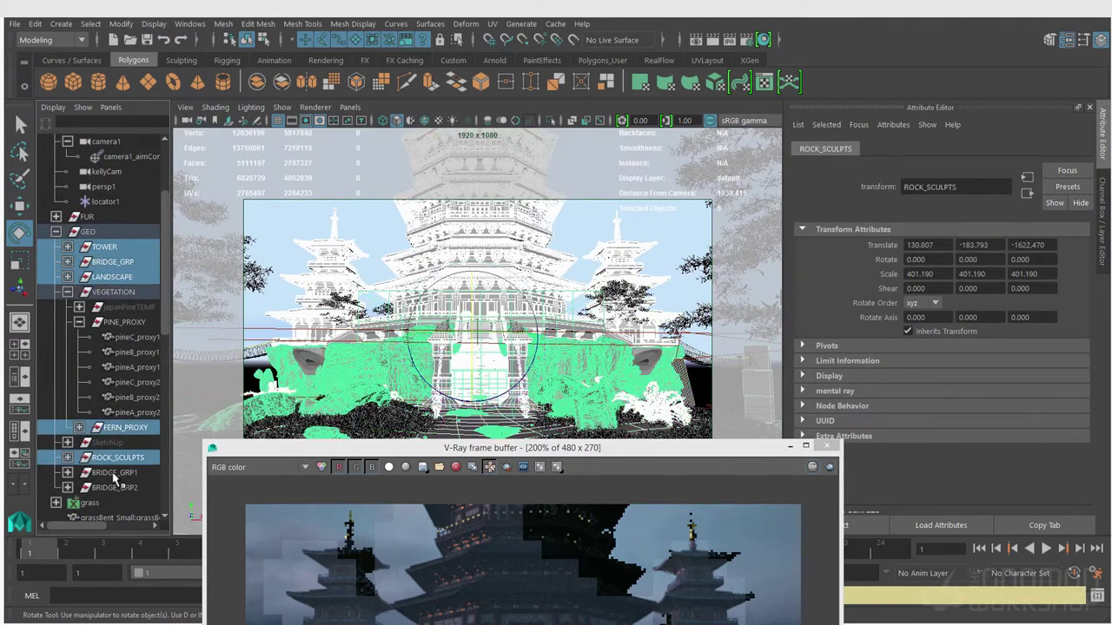
scroll(117, 460, down, 3)
ctrl+click(88, 382)
drag(323, 453, 262, 188)
click(712, 40)
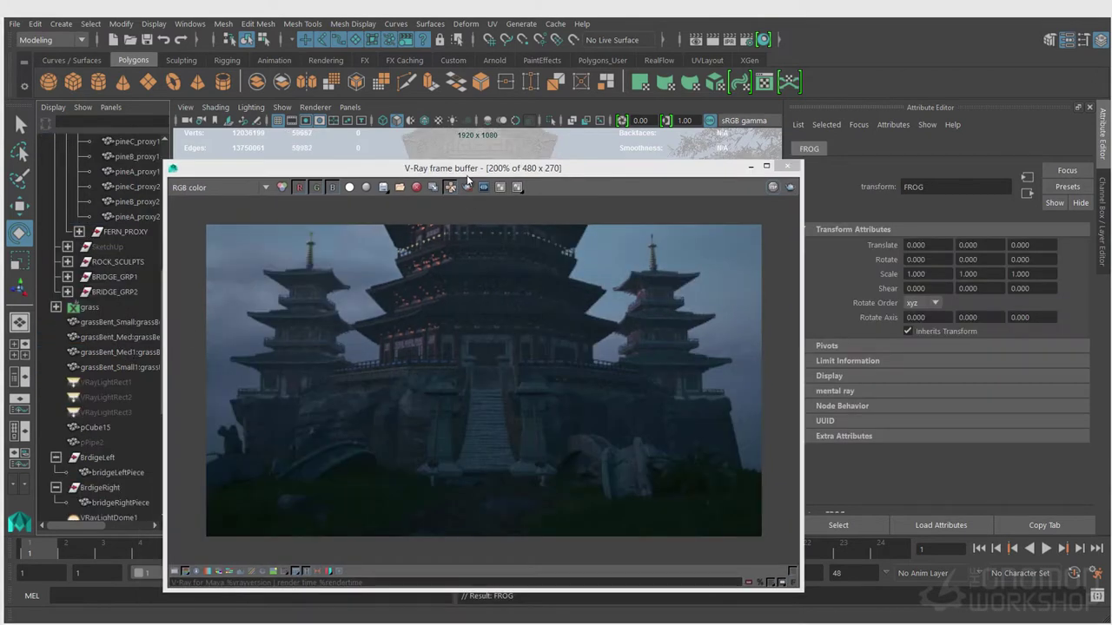
Delete the three V-Ray rectangle lights, VRayLightRect1 to VRayLightRect3
drag(466, 175, 490, 157)
drag(108, 383, 114, 413)
key(Delete)
Parent the BrdigeLeft, BrdigeRight and FROG groups under GEO, and collapse the VEGETATION group
click(56, 443)
click(55, 412)
click(97, 412)
ctrl+click(99, 427)
ctrl+click(99, 472)
scroll(99, 474, up, 5)
click(56, 277)
middle_drag(96, 398, 90, 277)
click(55, 277)
click(68, 337)
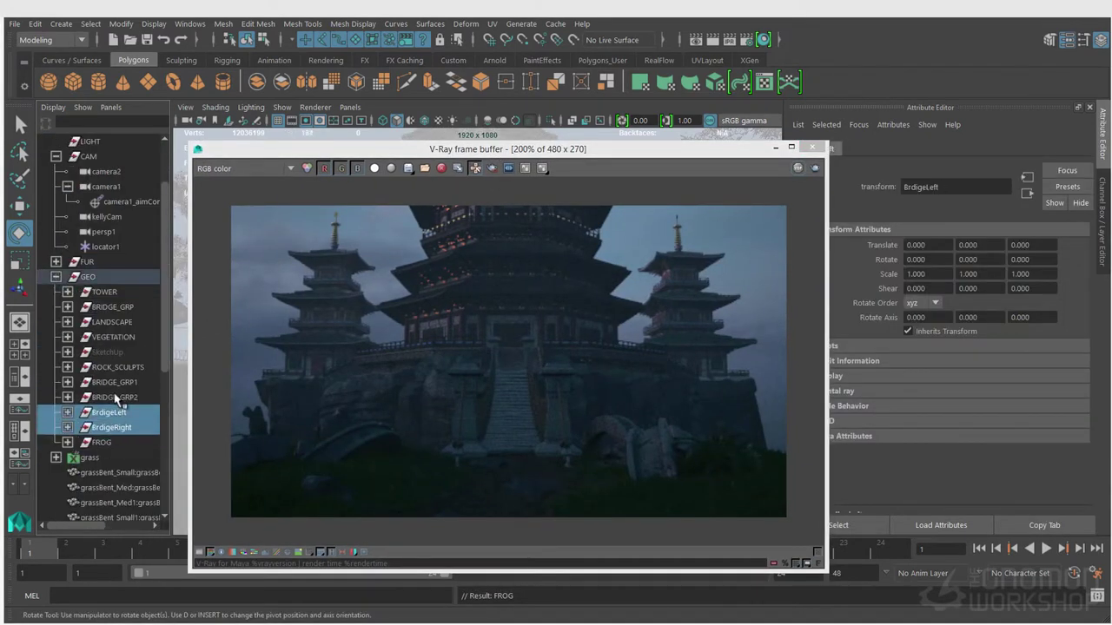
click(121, 443)
Switch the viewport to the perspective camera, create a polygon sphere and raise it to about 3.99 in Y
drag(749, 151, 826, 144)
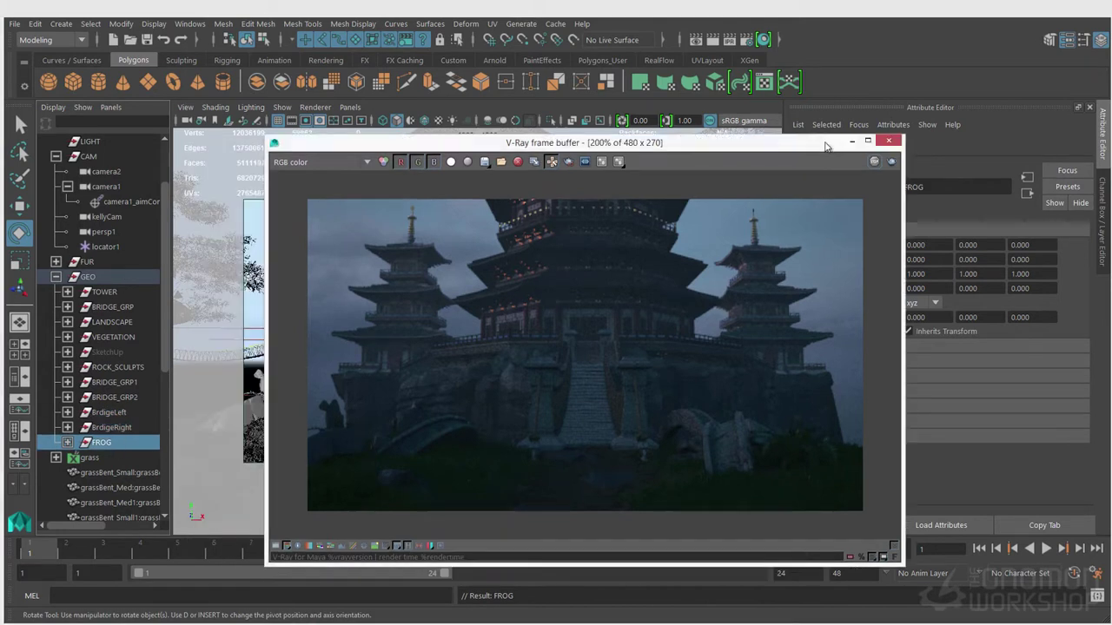
click(855, 141)
key(q)
click(310, 402)
click(350, 108)
mouse_move(385, 122)
click(511, 168)
click(48, 82)
key(f)
key(w)
drag(477, 284, 484, 187)
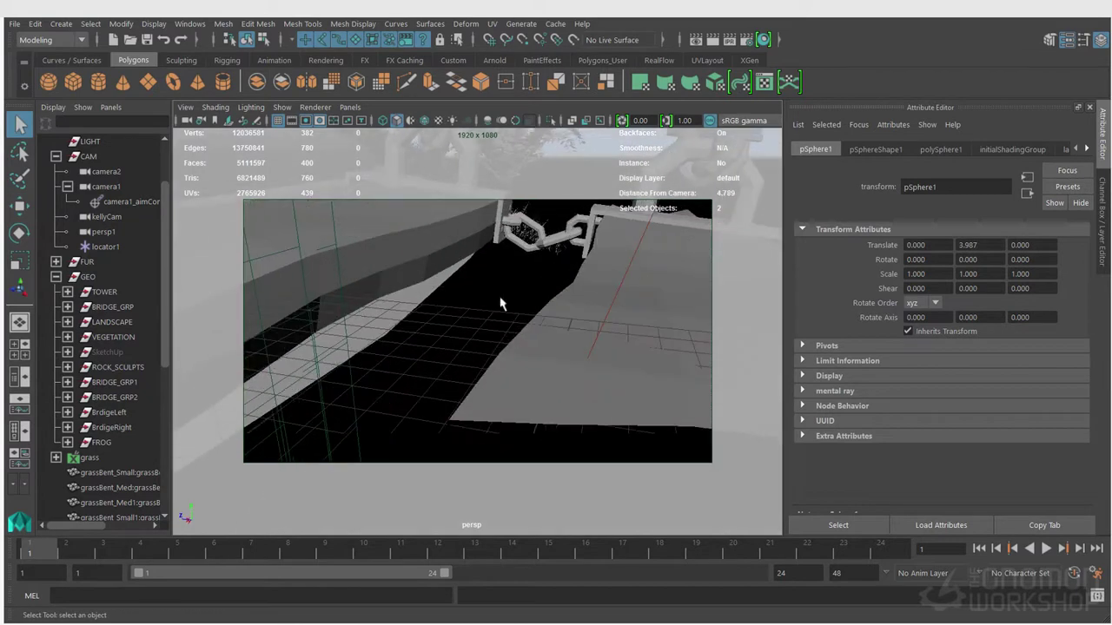
Delete the sphere's upper faces to leave an open bowl
right_drag(475, 319, 474, 363)
click(459, 380)
shift+double_click(496, 377)
key(Delete)
double_click(485, 337)
key(Delete)
key(F8)
Duplicate the bowl, flip the copy upside down, scale it to about 0.38 and place it underneath as a base
alt+drag(474, 395, 538, 409)
key(ctrl+d)
key(e)
key(ctrl+z)
drag(515, 288, 461, 416)
key(r)
drag(476, 331, 389, 333)
alt+drag(388, 332, 369, 155)
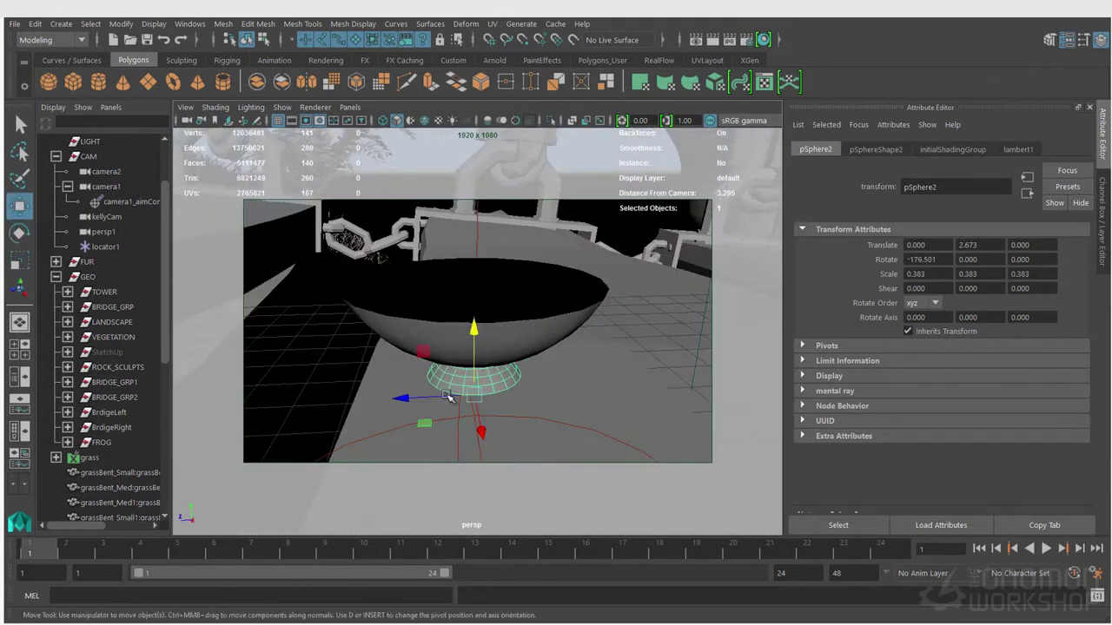
Extrude the bowl's faces with a thickness of 0.01 to give it a wall
key(q)
click(257, 23)
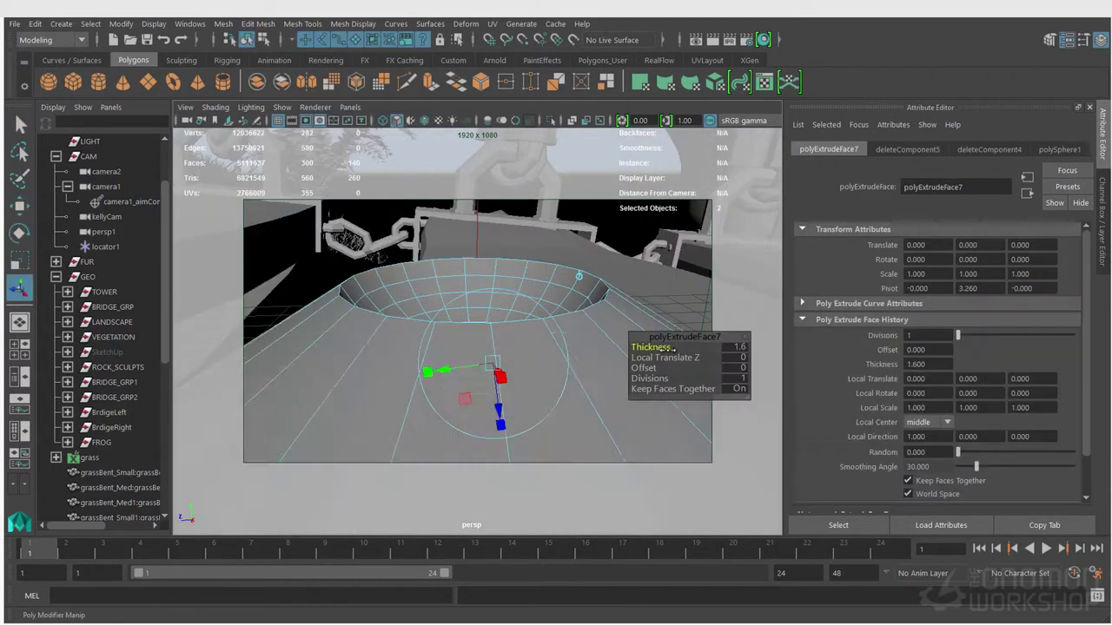
text(0.01)
key(Return)
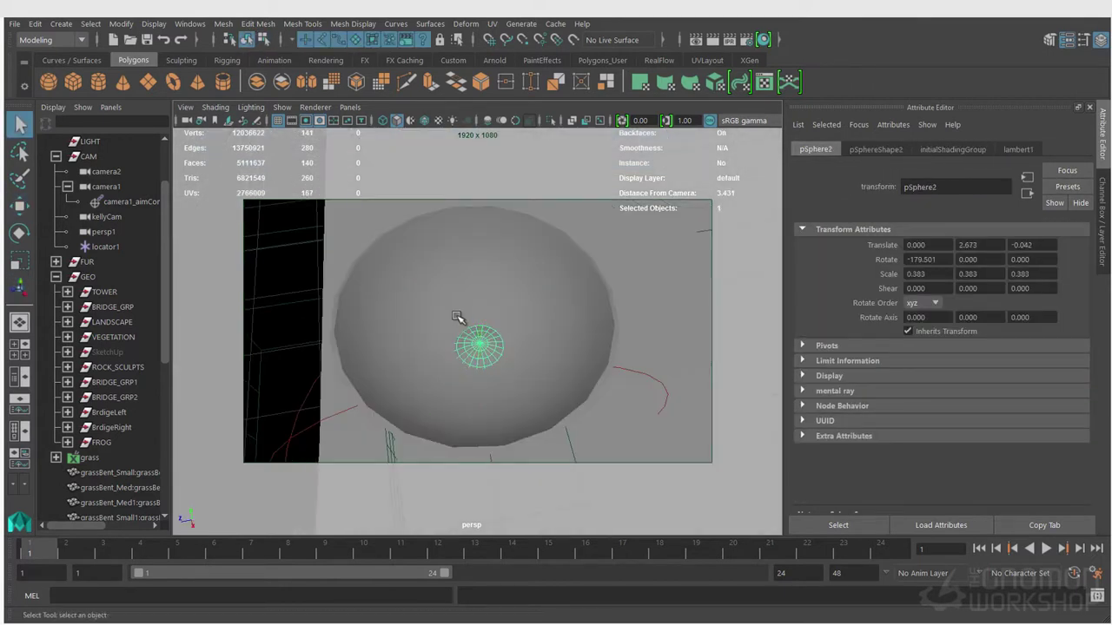
Set the base's Rotate X to 180 and move it into position against the bowl's underside
key(w)
key(ctrl+a)
click(1062, 197)
text(180)
key(Return)
click(613, 373)
key(4)
key(w)
mouse_move(559, 349)
mouse_down()
mouse_move(558, 365)
mouse_move(531, 345)
mouse_move(541, 383)
mouse_up()
key(5)
Bevel the edge loops around the bowl's rim
alt+right_drag(541, 383, 406, 323)
alt+drag(406, 322, 408, 340)
key(q)
click(406, 335)
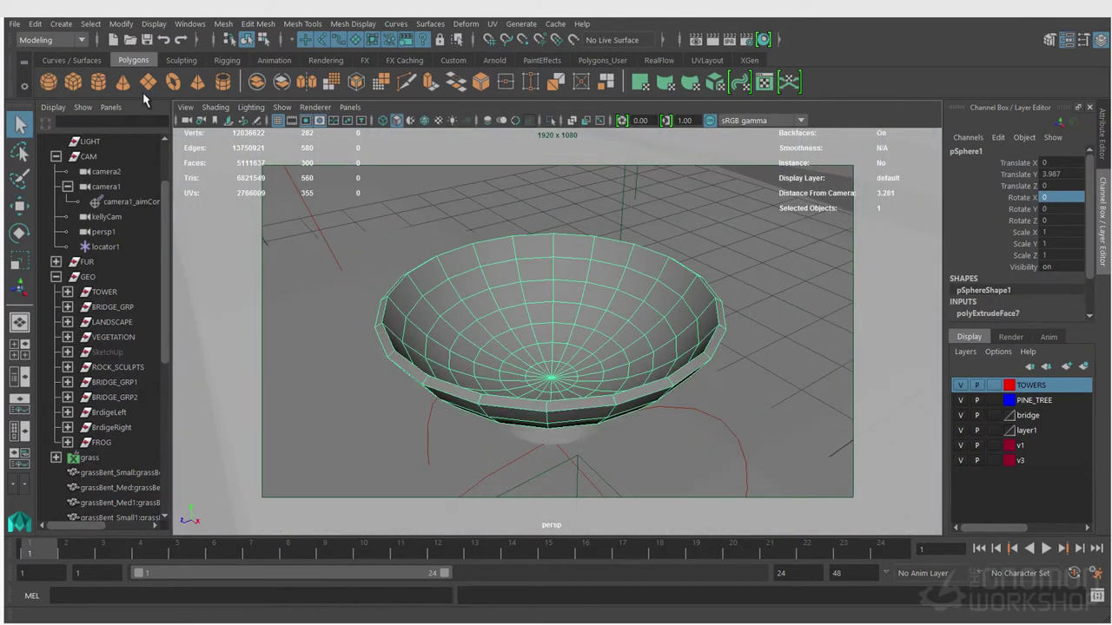
click(261, 24)
right_drag(708, 363, 712, 332)
double_click(712, 345)
key(ctrl+s)
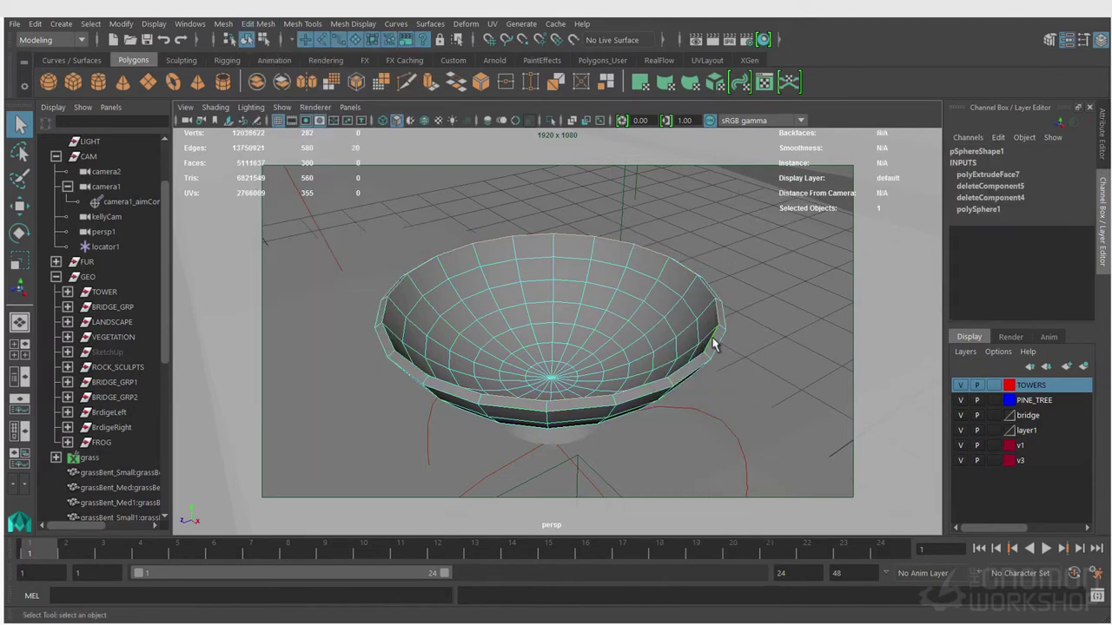
click(258, 25)
click(286, 76)
alt+drag(545, 335, 535, 355)
key(q)
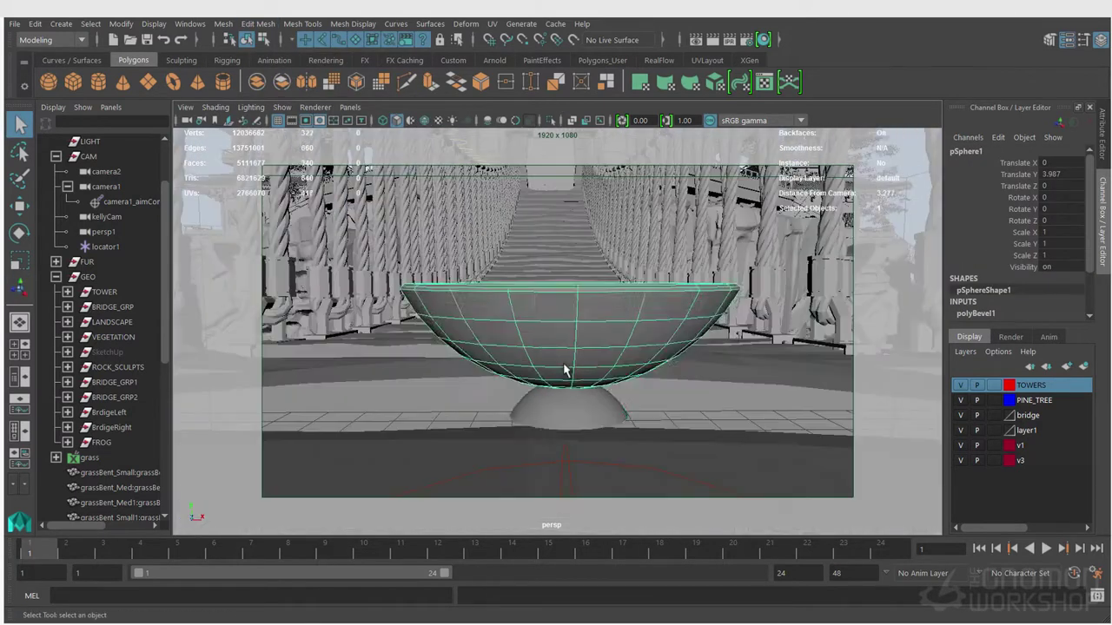
Scale the base so that it extends up into the bottom of the bowl
click(568, 387)
key(r)
drag(568, 380, 573, 358)
key(w)
alt+drag(573, 358, 561, 286)
Delete the base's faces that poke through the inside of the bowl
key(q)
right_drag(569, 358, 566, 422)
alt+drag(561, 435, 558, 409)
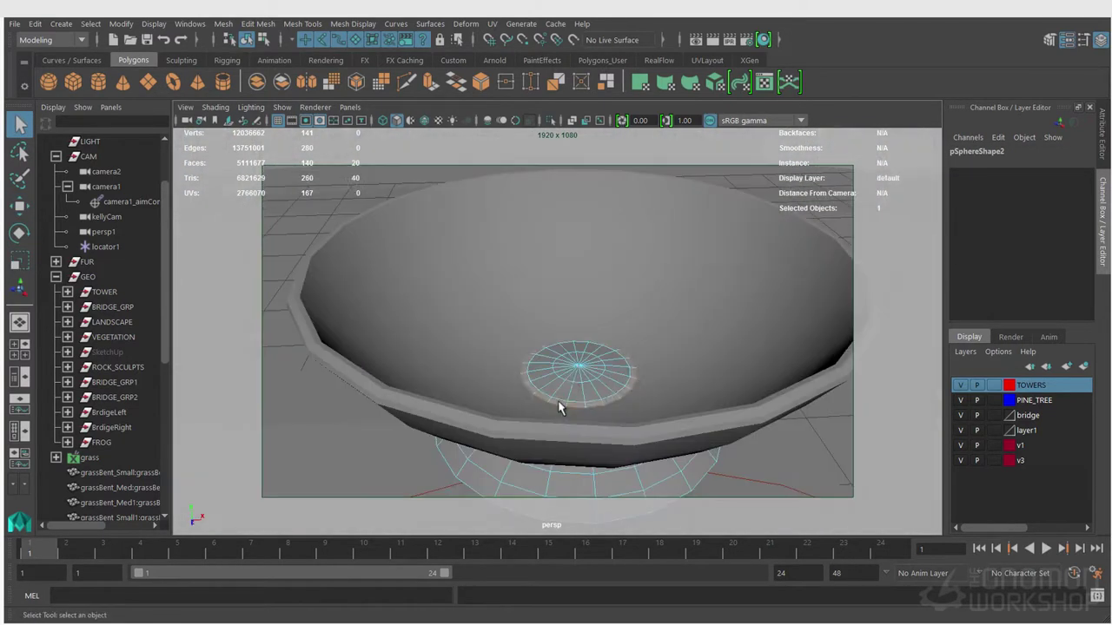
drag(521, 339, 638, 419)
key(Delete)
Extrude the base to give it wall thickness and reverse its normals
alt+drag(531, 390, 526, 339)
click(519, 428)
click(518, 427)
alt+drag(519, 427, 525, 373)
click(258, 24)
click(280, 151)
drag(689, 318, 684, 329)
alt+drag(508, 369, 501, 411)
key(q)
click(332, 26)
click(361, 92)
Create a polygon cylinder for the tea light and delete a loop of its faces
alt+drag(585, 328, 597, 425)
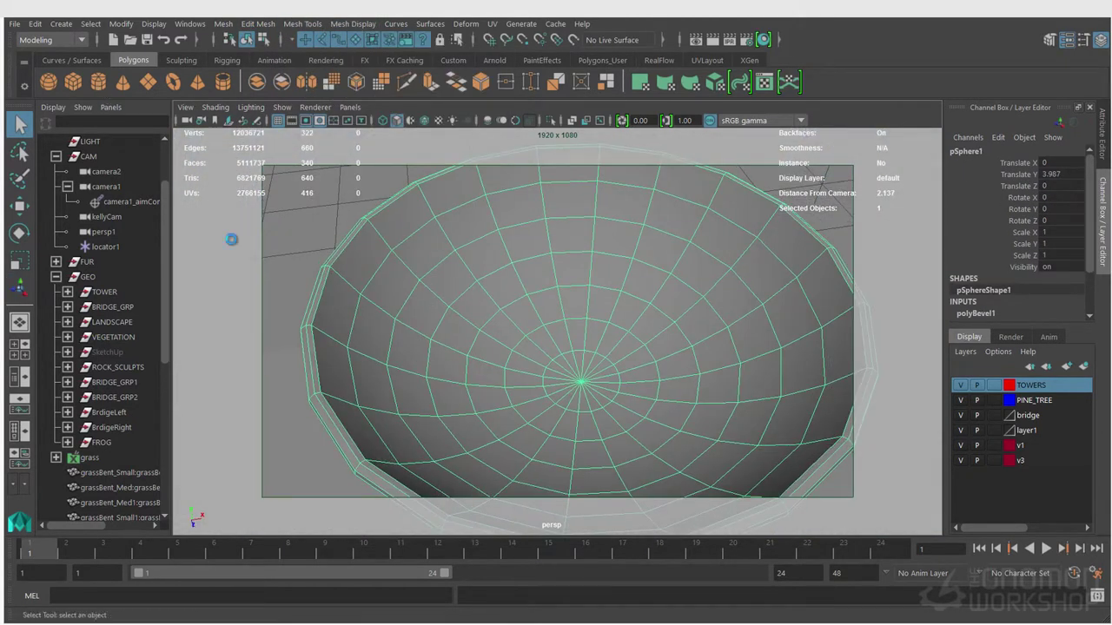
click(98, 81)
alt+drag(591, 367, 608, 287)
key(q)
key(F11)
click(582, 347)
shift+double_click(521, 347)
key(Delete)
key(F8)
key(w)
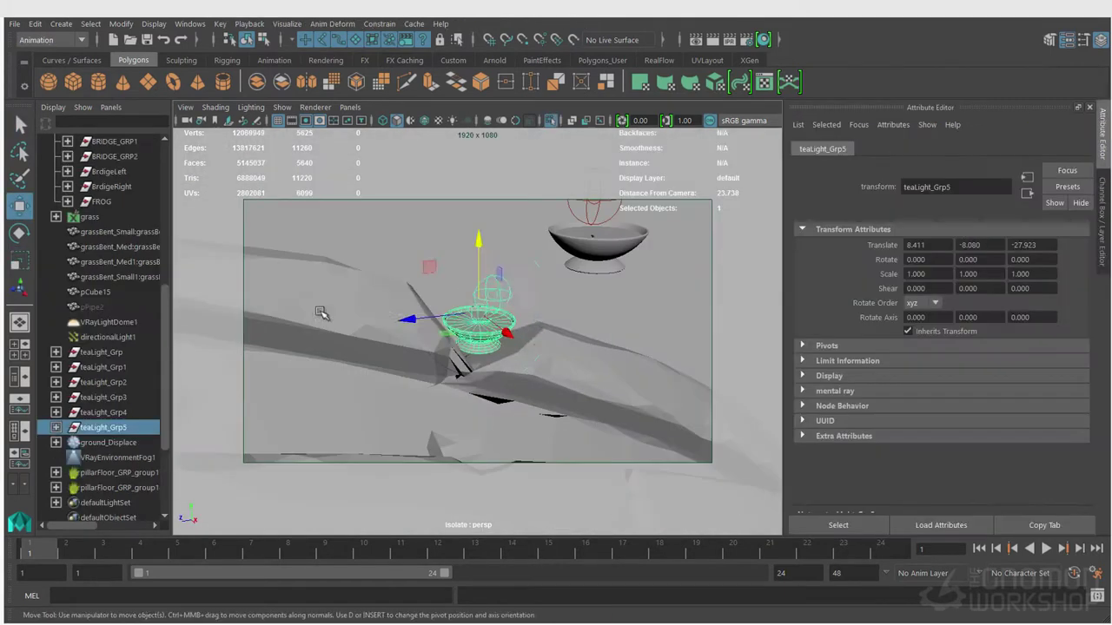
Move teaLight_Grp5 along the arched stone bridge to sit on its surface
key(e)
key(w)
drag(467, 236, 410, 318)
key(e)
key(w)
key(q)
Reposition teaLight_Grp4 on the arched stone bridge
click(561, 276)
click(104, 414)
key(w)
mouse_move(573, 288)
mouse_down()
mouse_move(395, 343)
mouse_move(391, 317)
mouse_move(460, 339)
mouse_move(497, 336)
mouse_move(579, 286)
mouse_up()
drag(626, 195, 340, 247)
alt+drag(341, 247, 382, 260)
alt+right_drag(382, 260, 369, 174)
Switch the viewport back to camera1 and clear the selection
click(350, 108)
click(504, 126)
click(521, 338)
key(q)
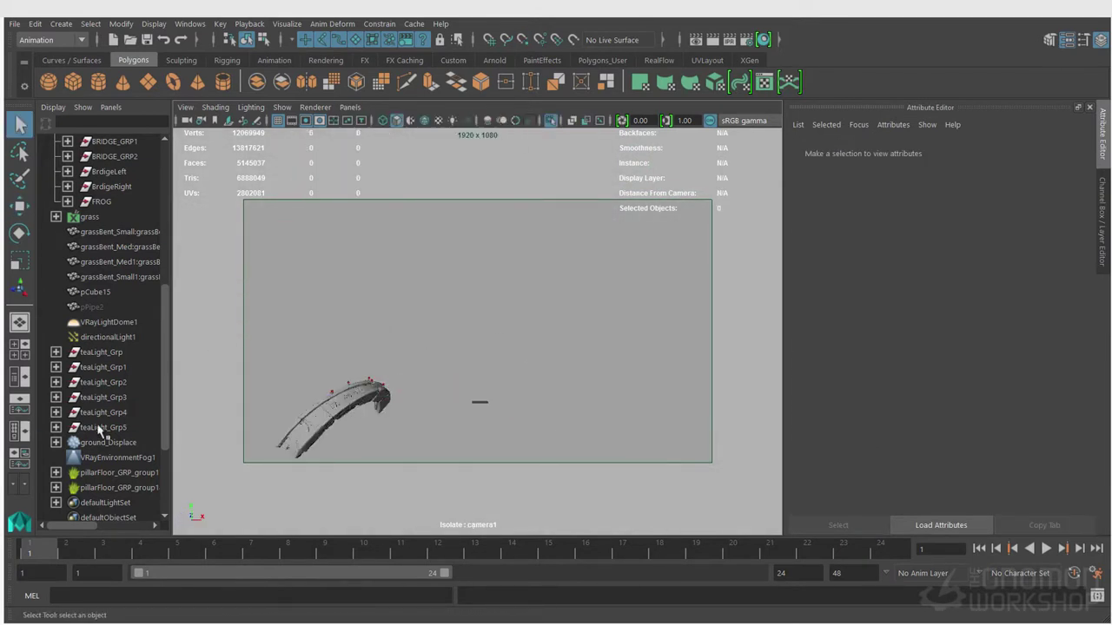
Turn off isolation, select all six tea light groups plus ROCK_SCULPTS and LANDSCAPE, and render them
drag(87, 427, 97, 354)
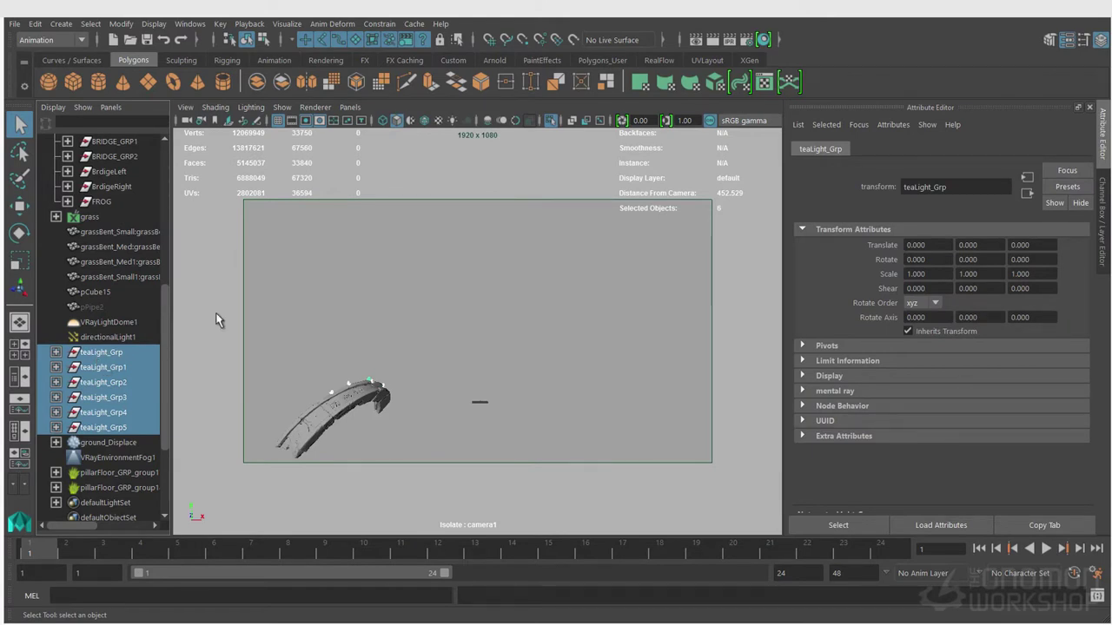
click(552, 123)
scroll(134, 369, up, 3)
ctrl+click(129, 249)
ctrl+click(122, 203)
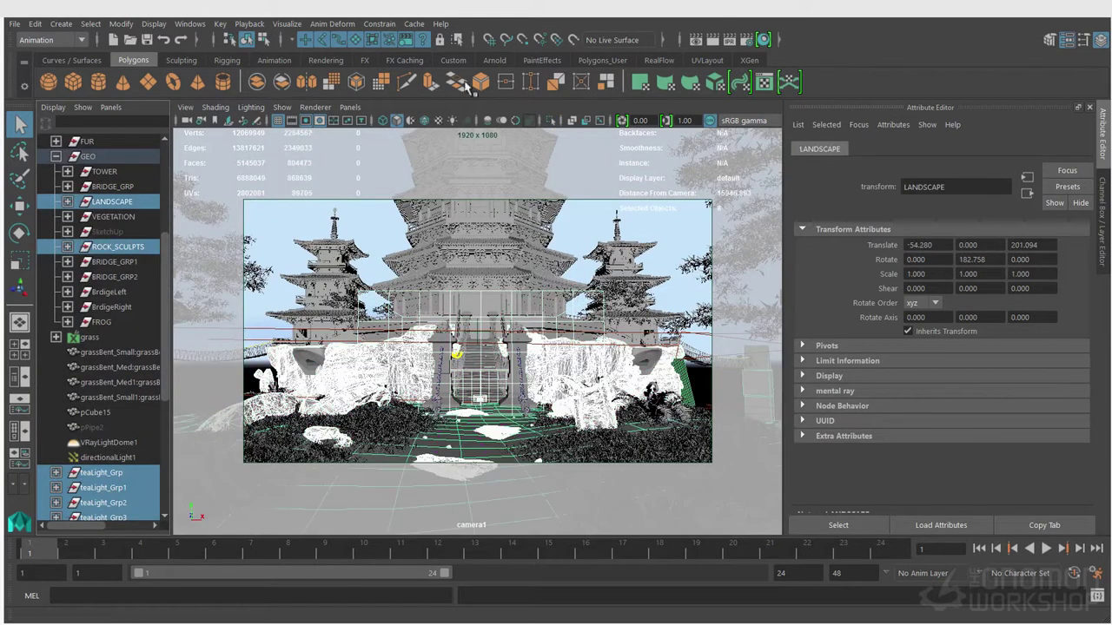
click(710, 41)
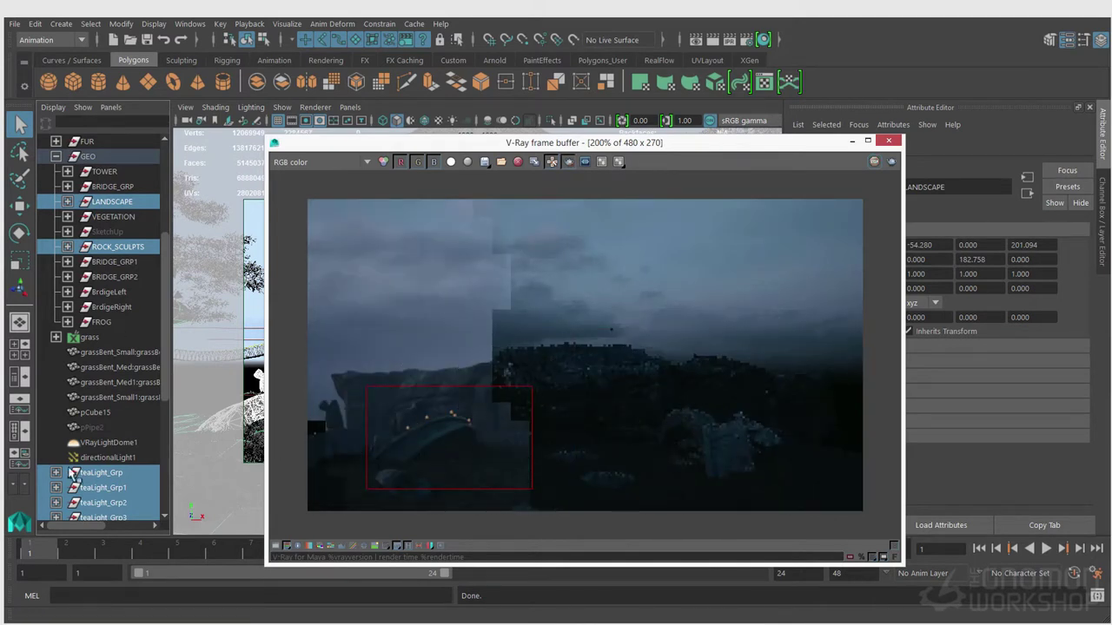
Expand the tea light groups and widen the Outliner to show their contents
scroll(75, 465, down, 5)
click(56, 292)
click(57, 337)
click(144, 369)
drag(171, 368, 198, 369)
double_click(156, 369)
click(168, 324)
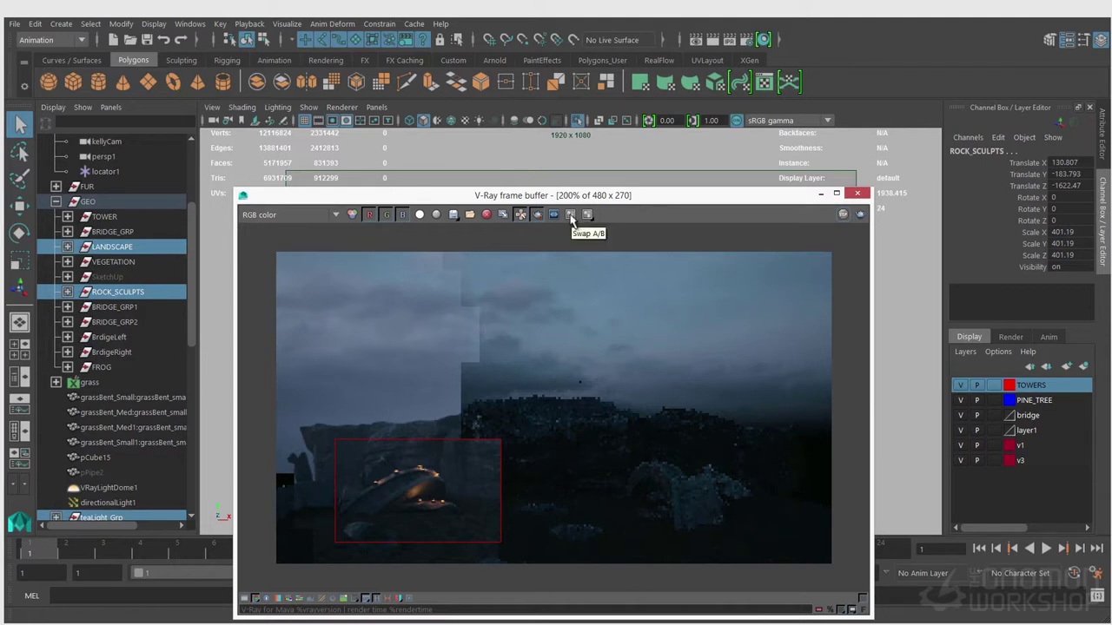
Select the tower geometry and map a texture to the Filler Color of its tower_large_v001:grid1 texture
drag(569, 195, 589, 578)
click(538, 346)
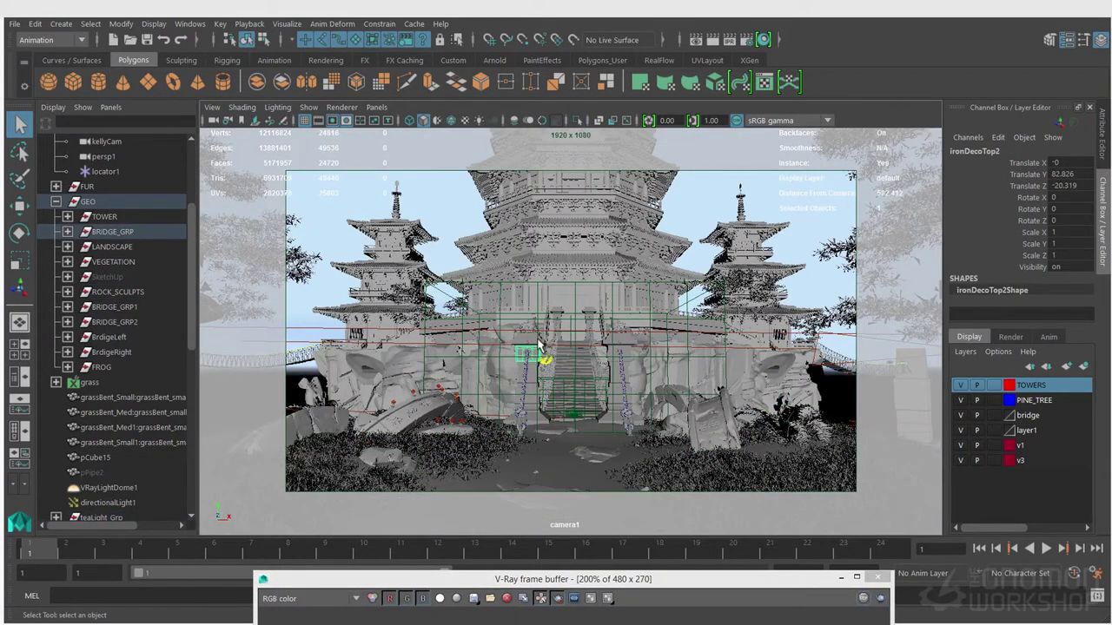
click(569, 308)
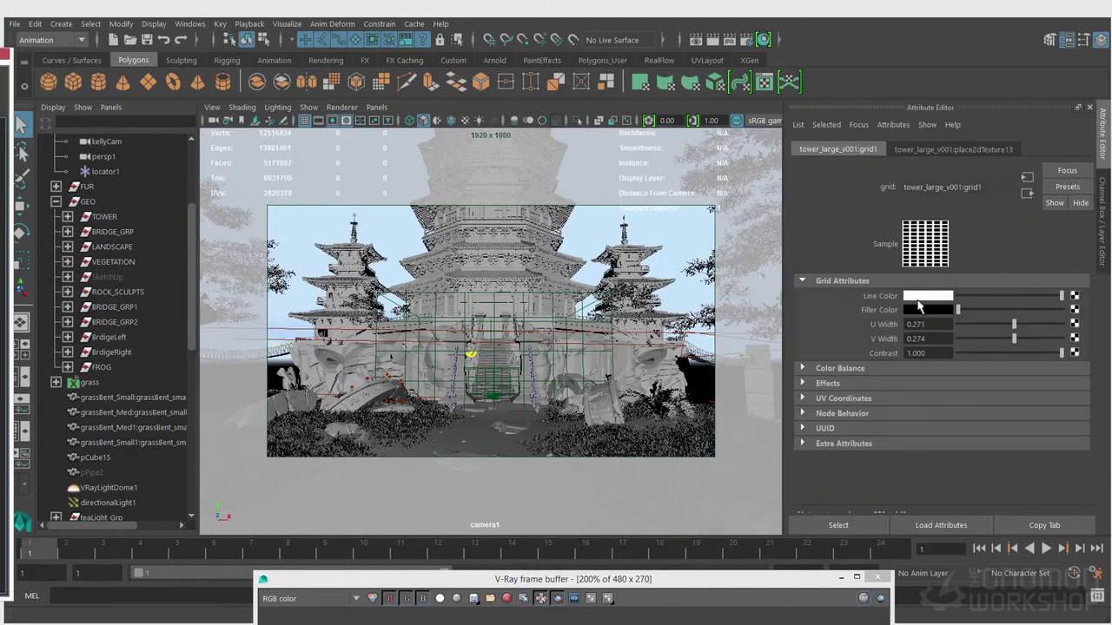
click(1075, 311)
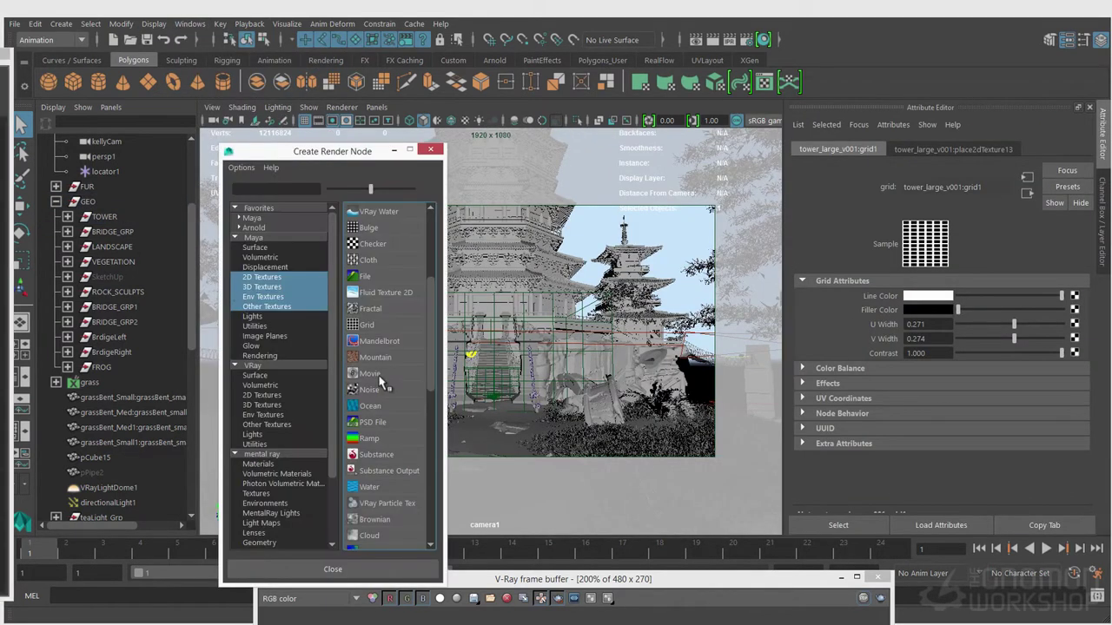
click(376, 333)
click(950, 297)
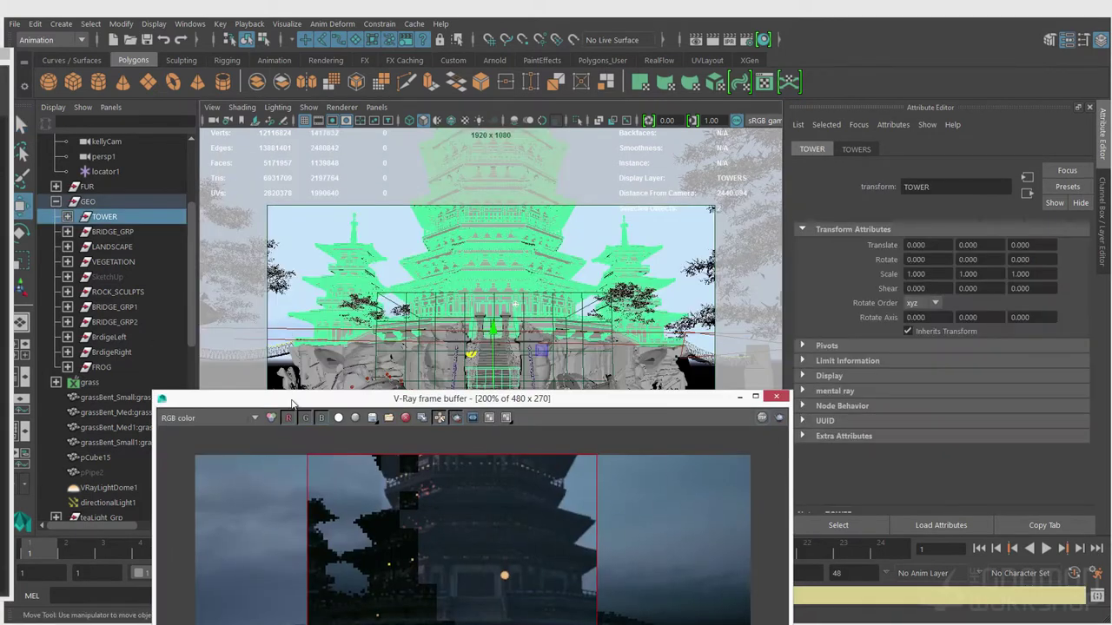
Turn on the Invisible option for VRayLightSphere9, re-render the tower region and reselect the light
key(Return)
scroll(930, 458, down, 3)
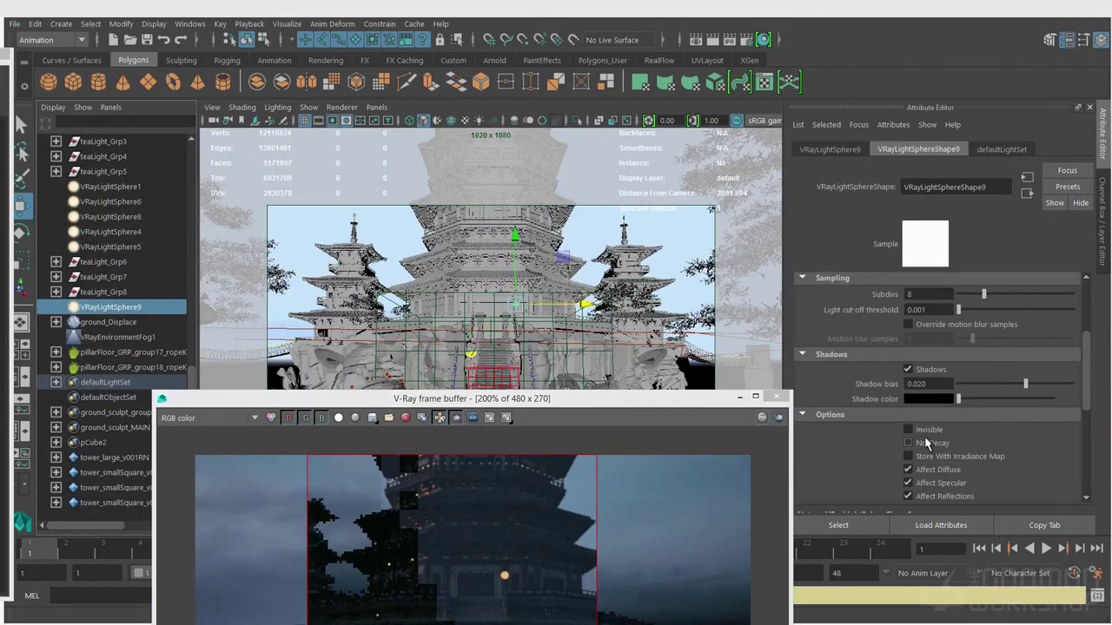
scroll(136, 190, up, 5)
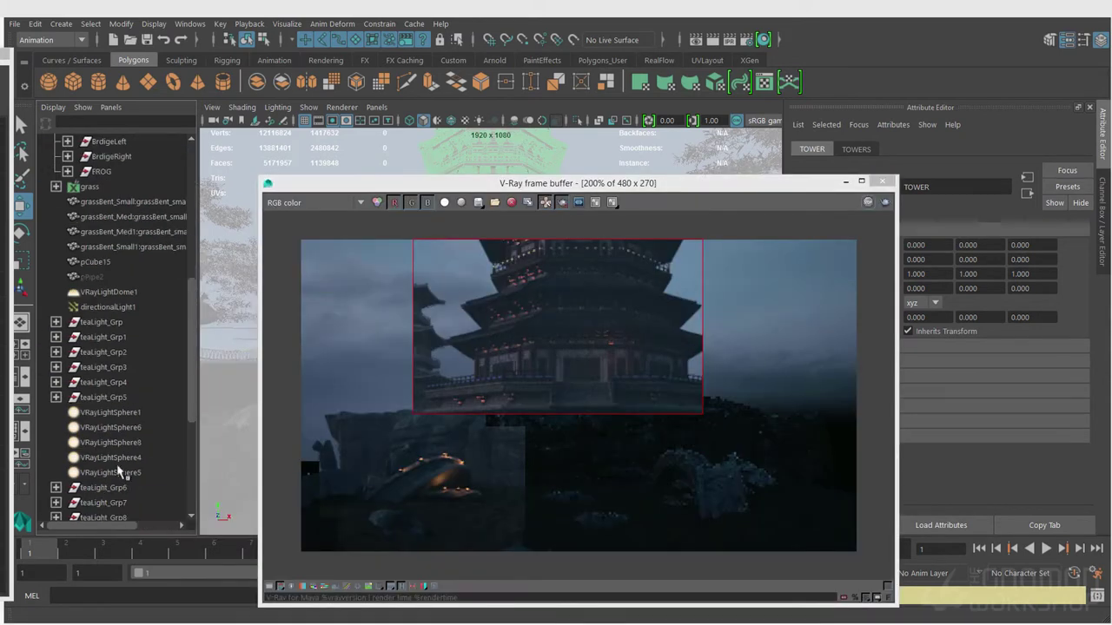
click(111, 307)
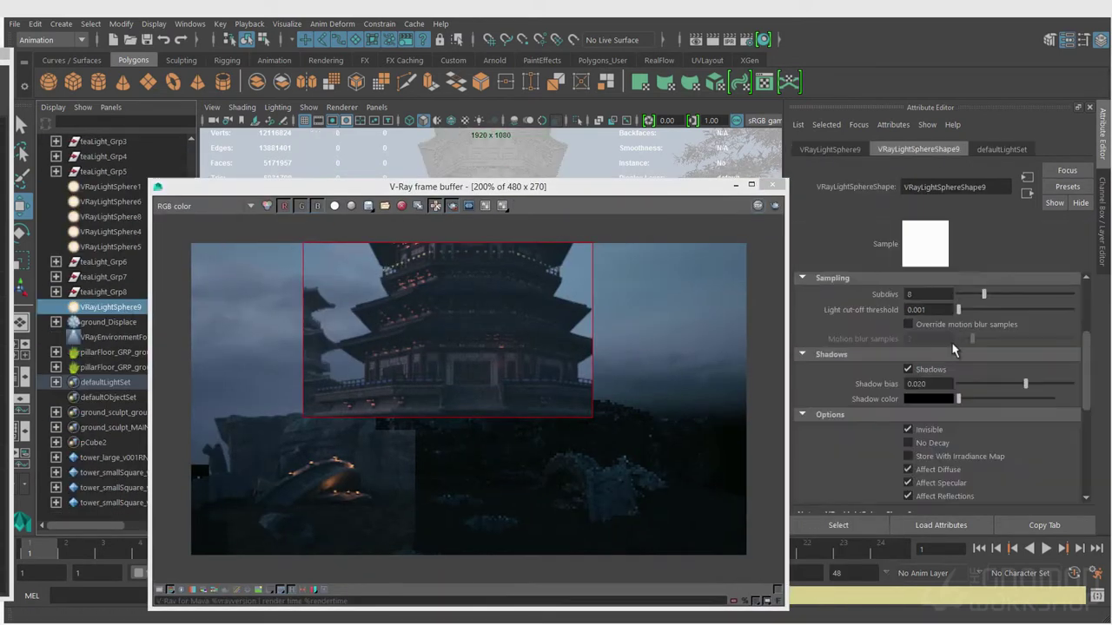
Adjust the intensity multiplier of VRayLightSphere9 and check the rendered tower region
scroll(954, 289, up, 3)
click(921, 356)
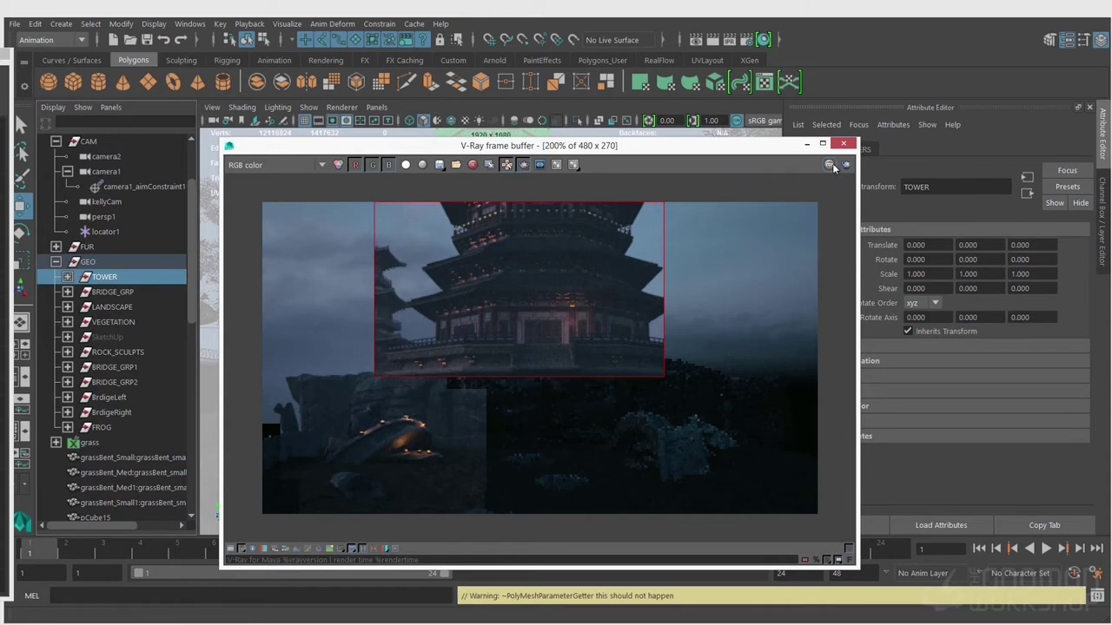
drag(728, 151, 737, 154)
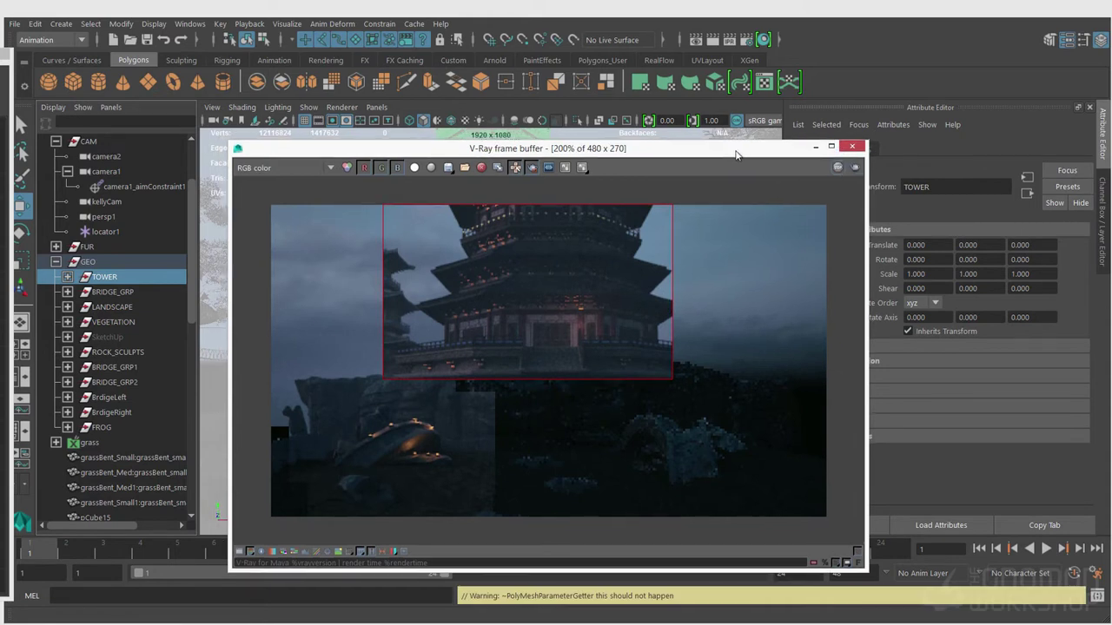
Duplicate VRayLightSphere9 to add three more sphere lights and spread them along the tower's terrace
drag(608, 148, 957, 331)
scroll(110, 347, down, 5)
click(111, 428)
key(f)
scroll(345, 285, down, 5)
key(ctrl+d)
alt+drag(365, 287, 594, 295)
shift+click(448, 249)
key(ctrl+d)
key(w)
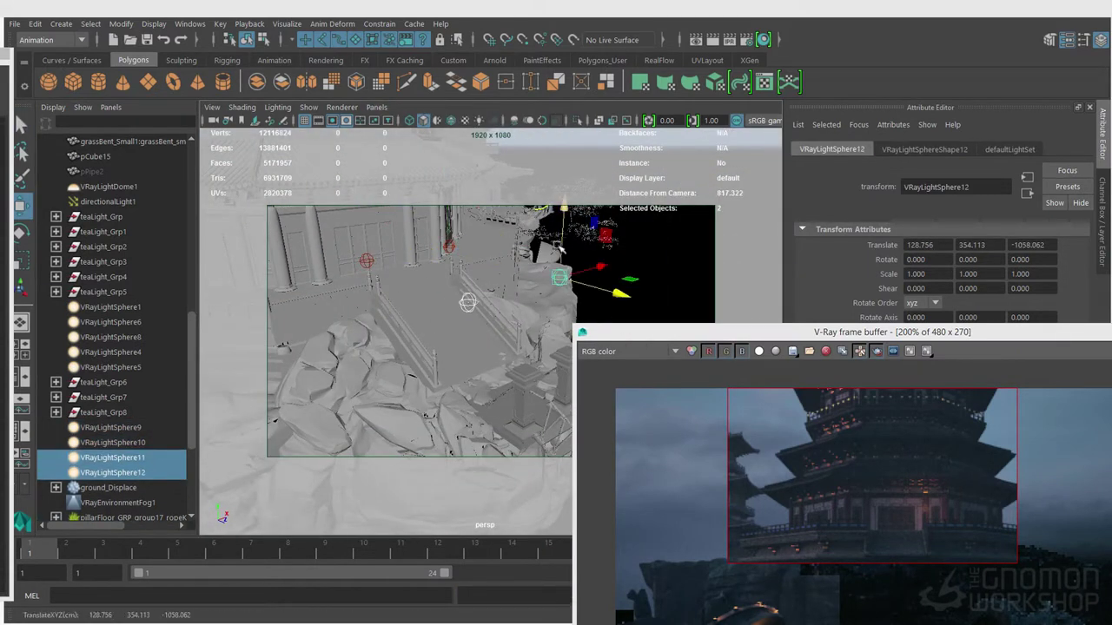
Duplicate the sphere light at the foot of the stairs and move the copy out past the terrace railing
alt+drag(452, 275, 373, 312)
click(379, 413)
key(ctrl+d)
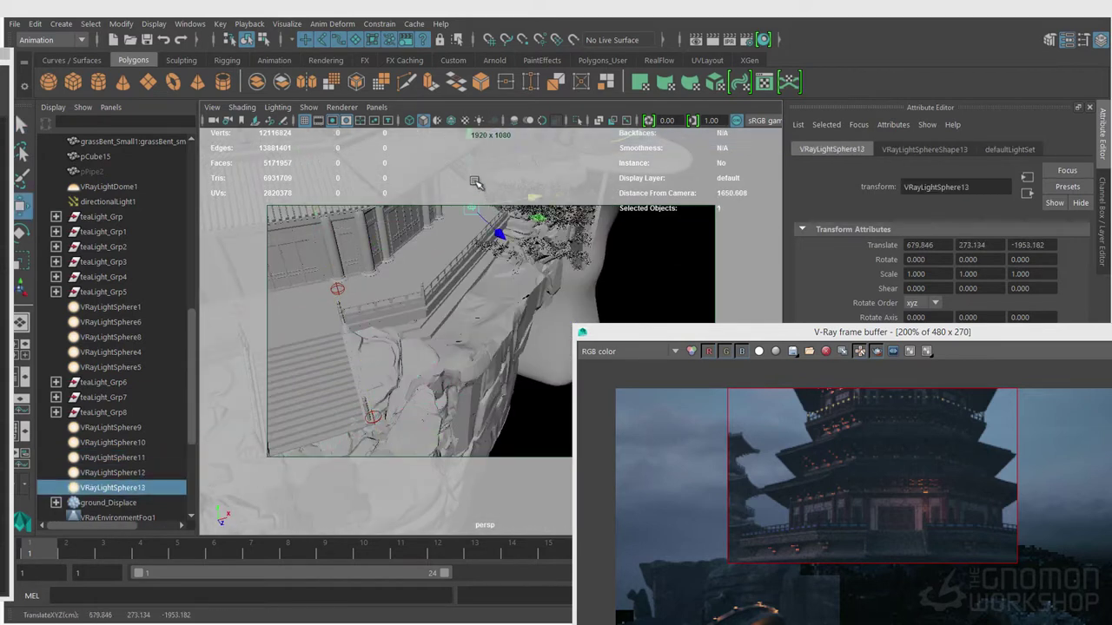
click(924, 149)
drag(782, 332, 784, 405)
Reposition the copied sphere light and duplicate it further toward the side temple's entrance
alt+drag(408, 287, 486, 260)
drag(522, 249, 509, 459)
key(ctrl+d)
key(ctrl+d)
drag(556, 317, 653, 217)
key(ctrl+d)
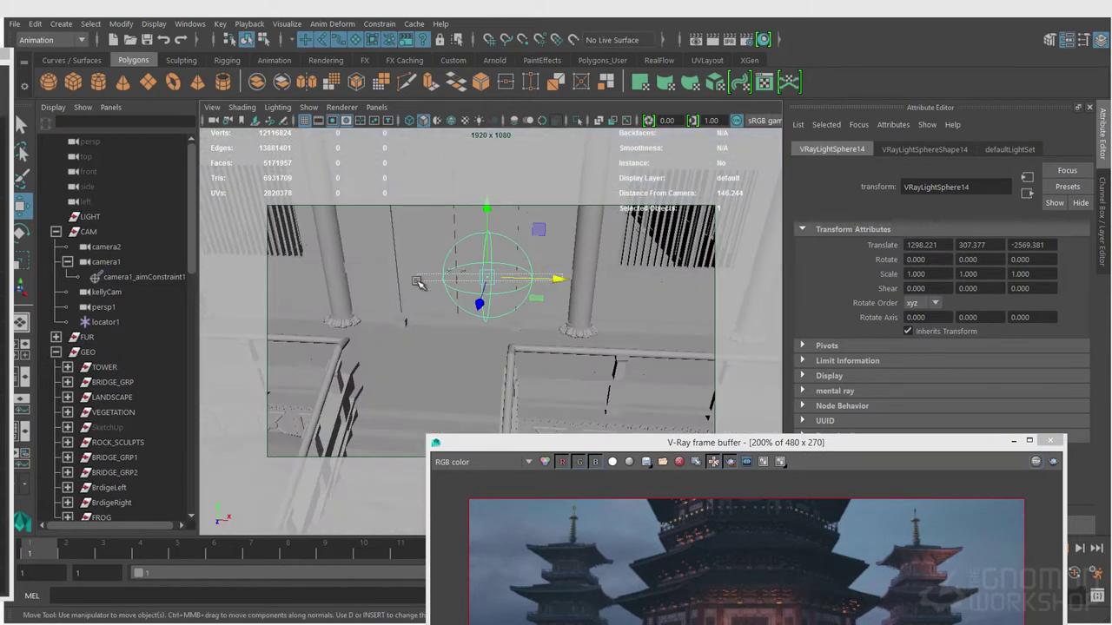
Move VRayLightSphere14 beside the side temple's entrance stairs, edit its radius, and place a duplicate at the other railing
drag(417, 284, 308, 220)
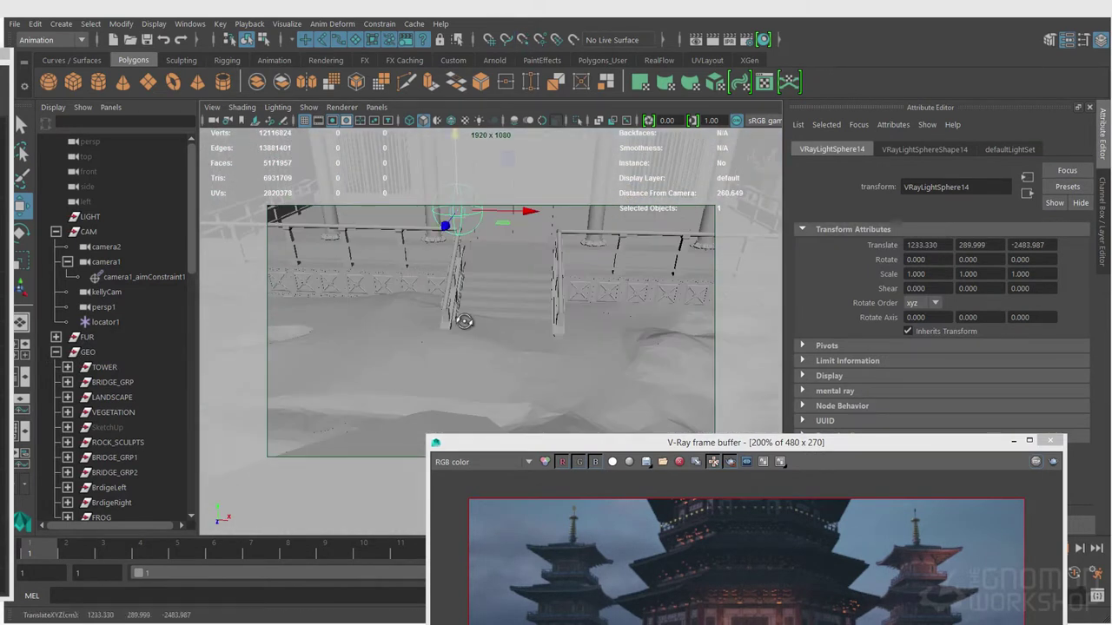
alt+drag(464, 321, 478, 195)
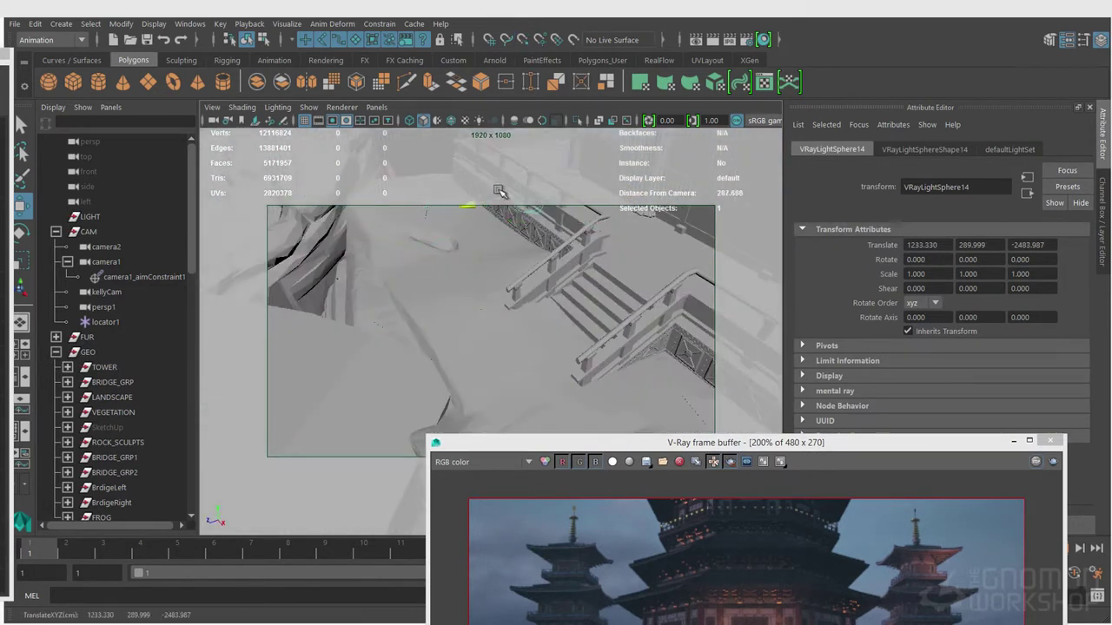
drag(534, 259, 470, 300)
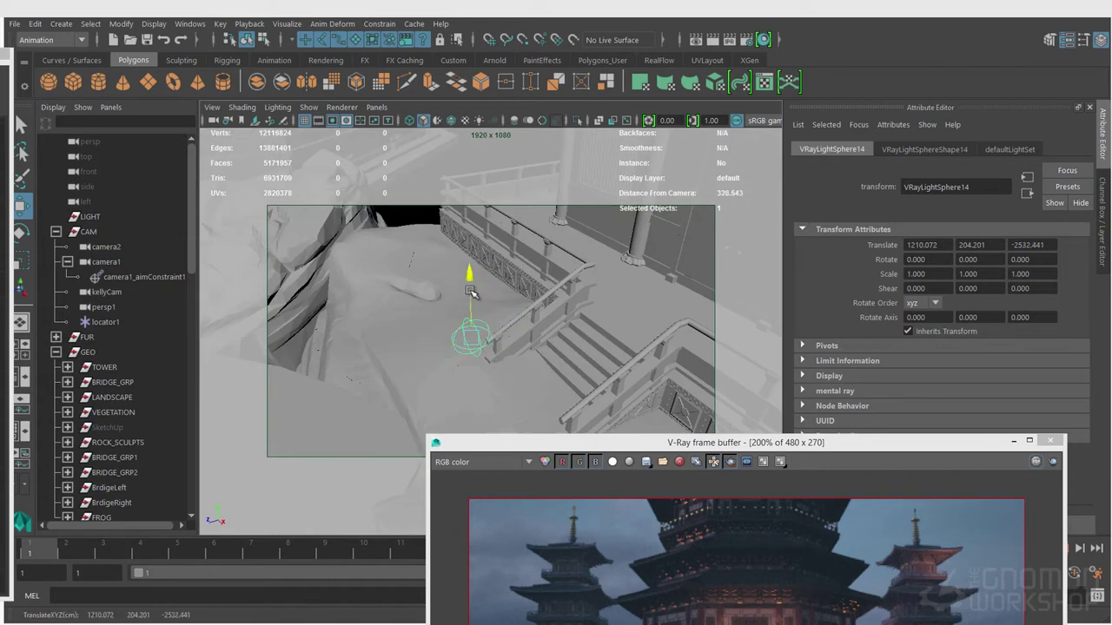
click(924, 148)
click(937, 385)
key(ctrl+d)
drag(521, 344, 598, 413)
Select VRayLightSphere13 and position it at the railing on one side of the main staircase
alt+drag(597, 413, 408, 304)
click(554, 238)
click(399, 345)
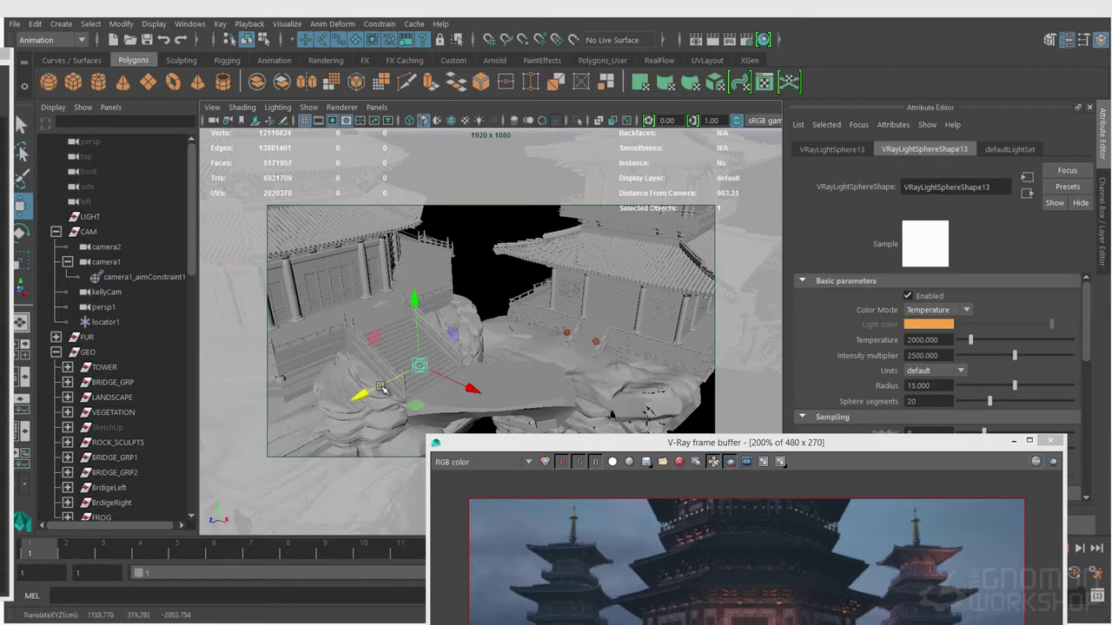
key(f)
drag(483, 337, 564, 345)
drag(583, 192, 583, 186)
Duplicate the staircase sphere light and place the copy at the opposite railing of the main stairs
alt+drag(583, 186, 634, 283)
key(ctrl+d)
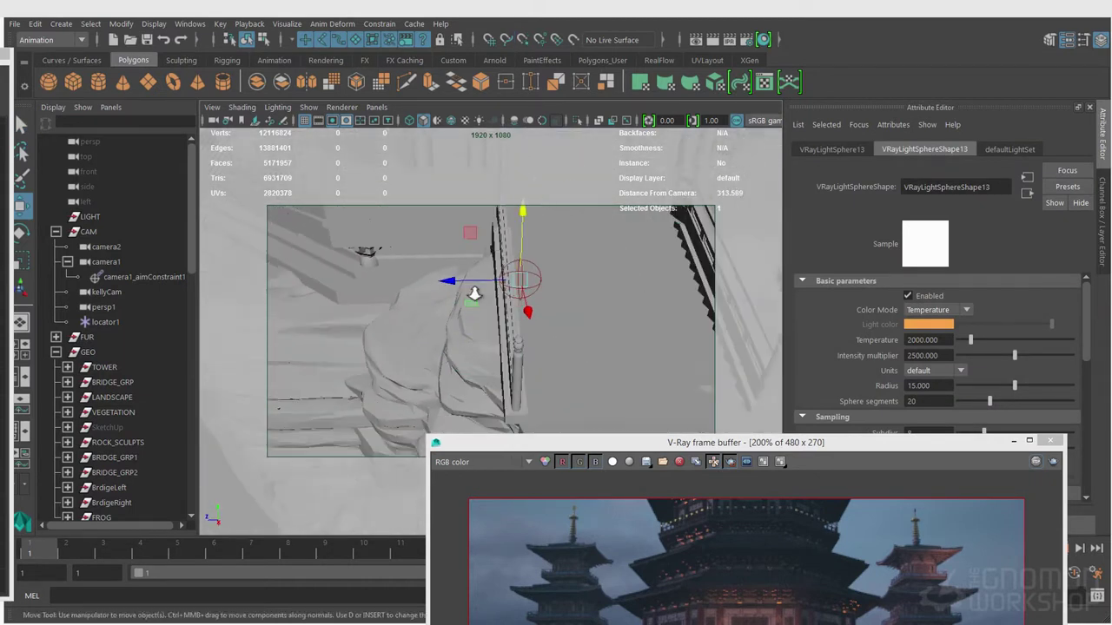
alt+right_drag(635, 283, 487, 295)
drag(442, 311, 613, 314)
shift+click(508, 305)
alt+drag(509, 306, 350, 272)
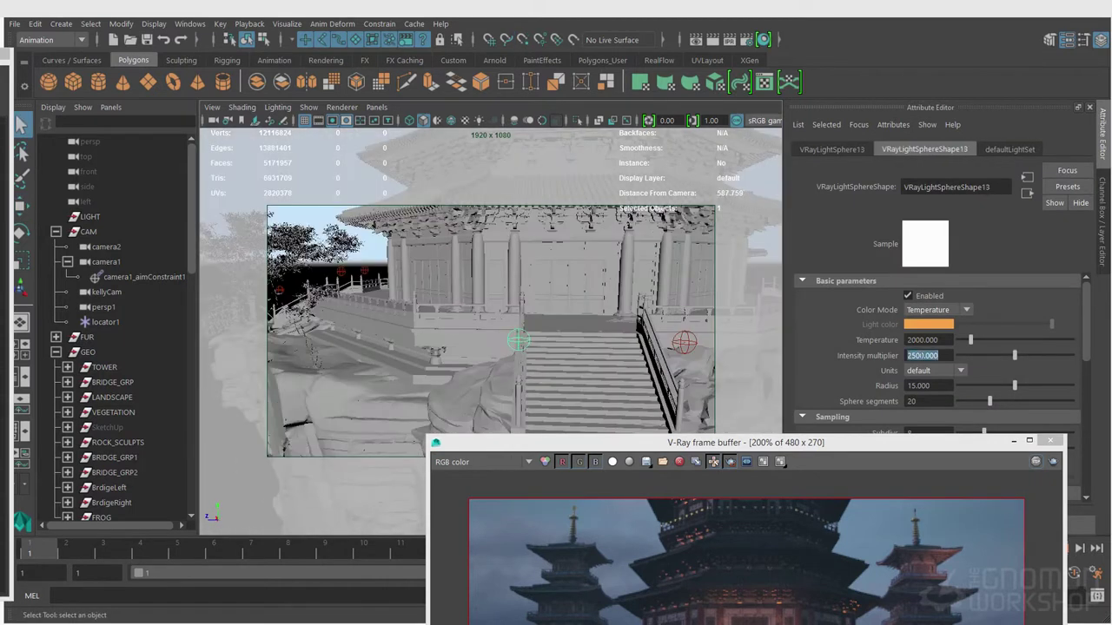
Select VRayLightSphere22 and position it inside the open housing of the stone lantern
drag(649, 436, 449, 135)
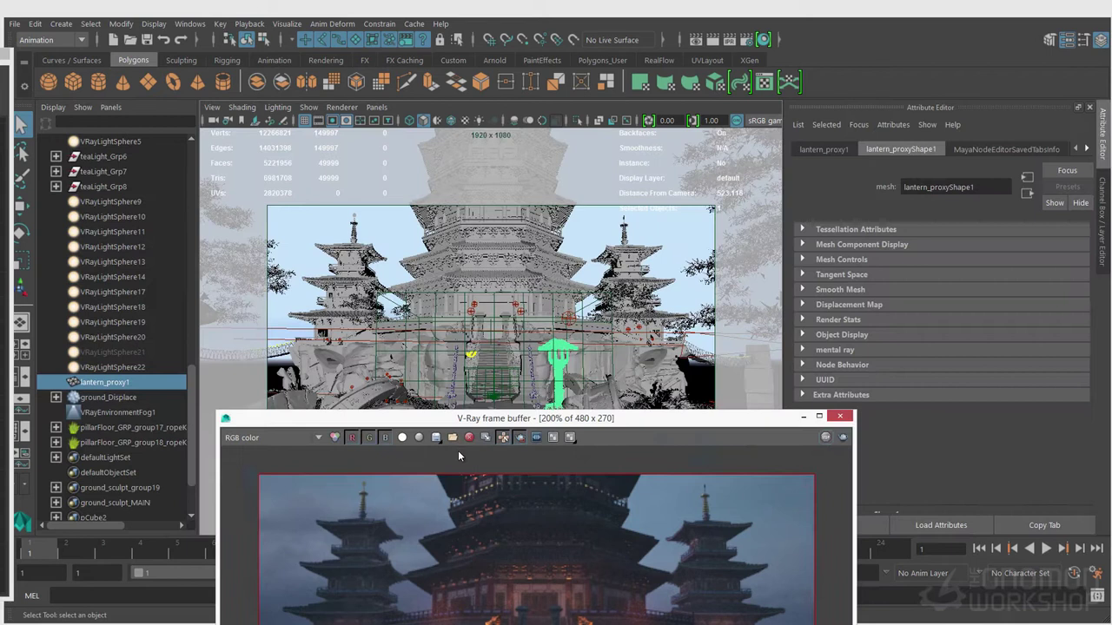
drag(450, 413, 392, 168)
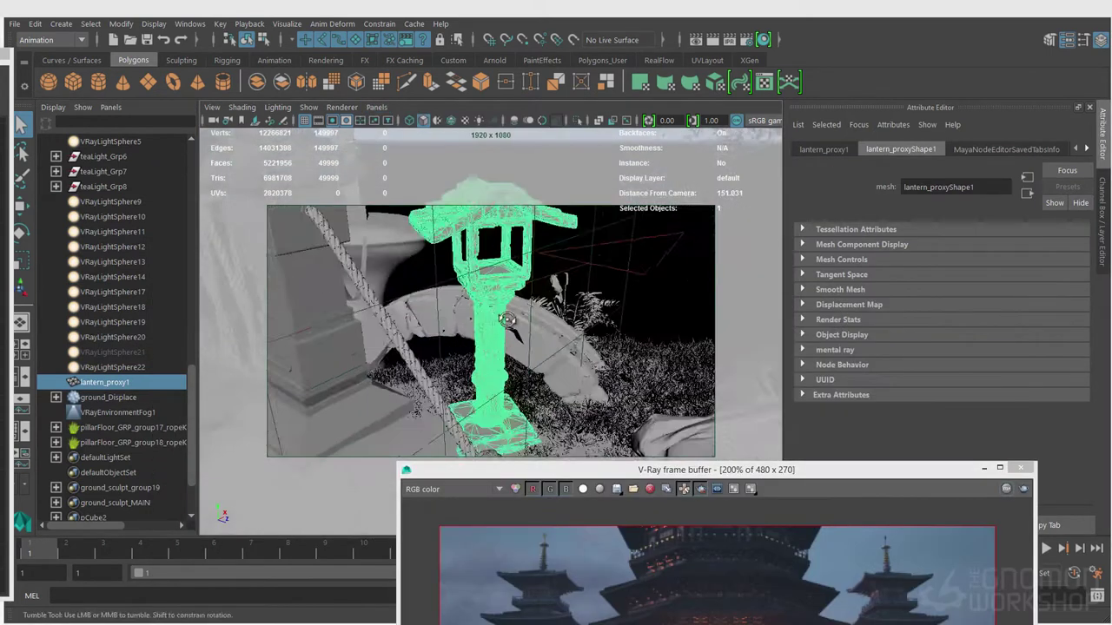
click(489, 240)
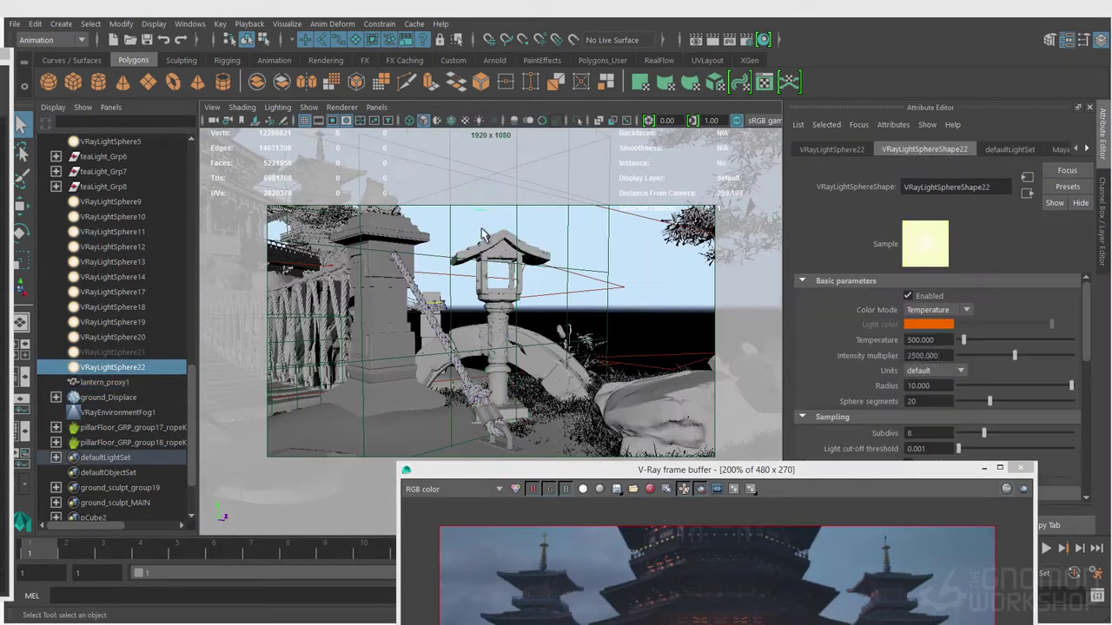
key(w)
key(f)
alt+drag(509, 275, 233, 303)
alt+right_drag(521, 331, 434, 331)
drag(491, 331, 530, 298)
Set VRayLightSphere22's intensity multiplier to 3000 and reduce its radius to about 6.8
key(f)
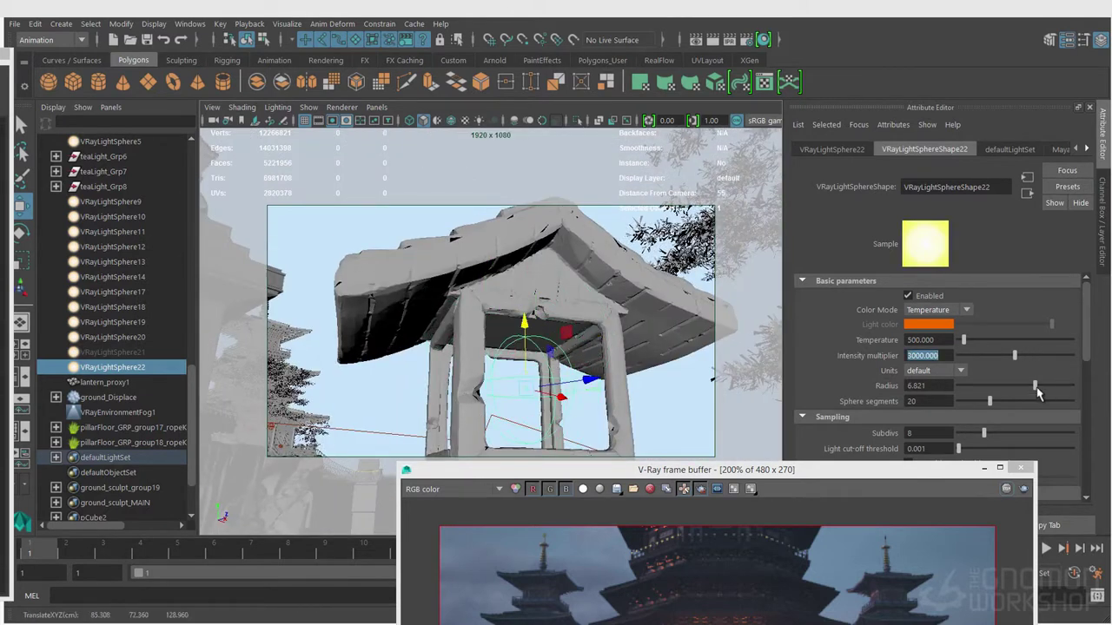
key(Return)
drag(834, 470, 782, 144)
Select lantern_proxy1 and the LANDSCAPE group, save the scene, and render in the V-Ray frame buffer
click(112, 384)
scroll(106, 361, up, 14)
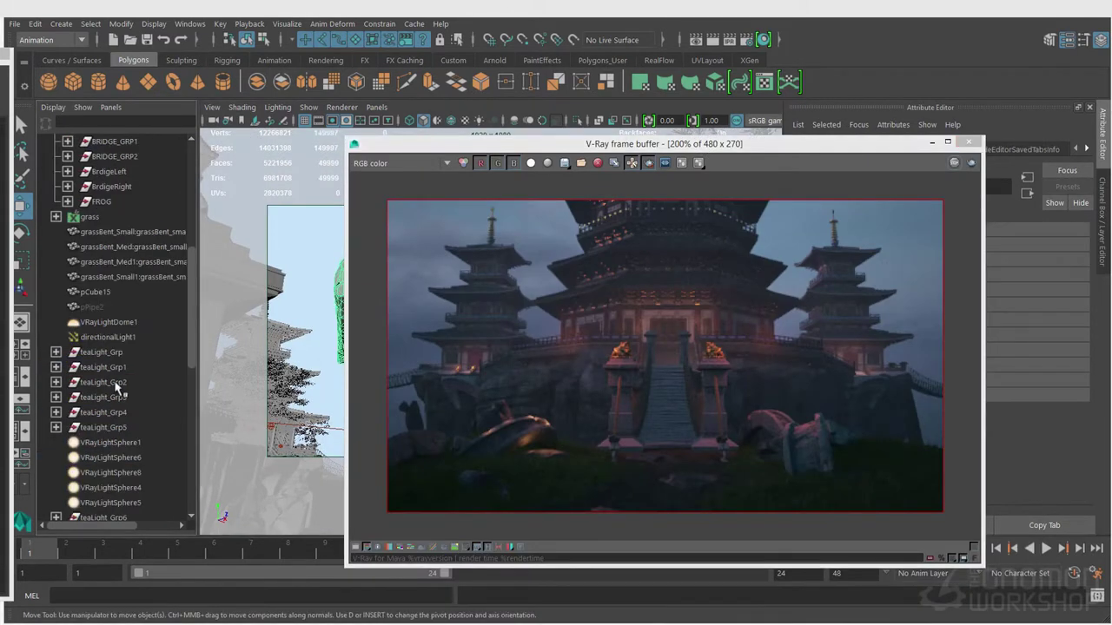
click(126, 328)
key(ctrl+s)
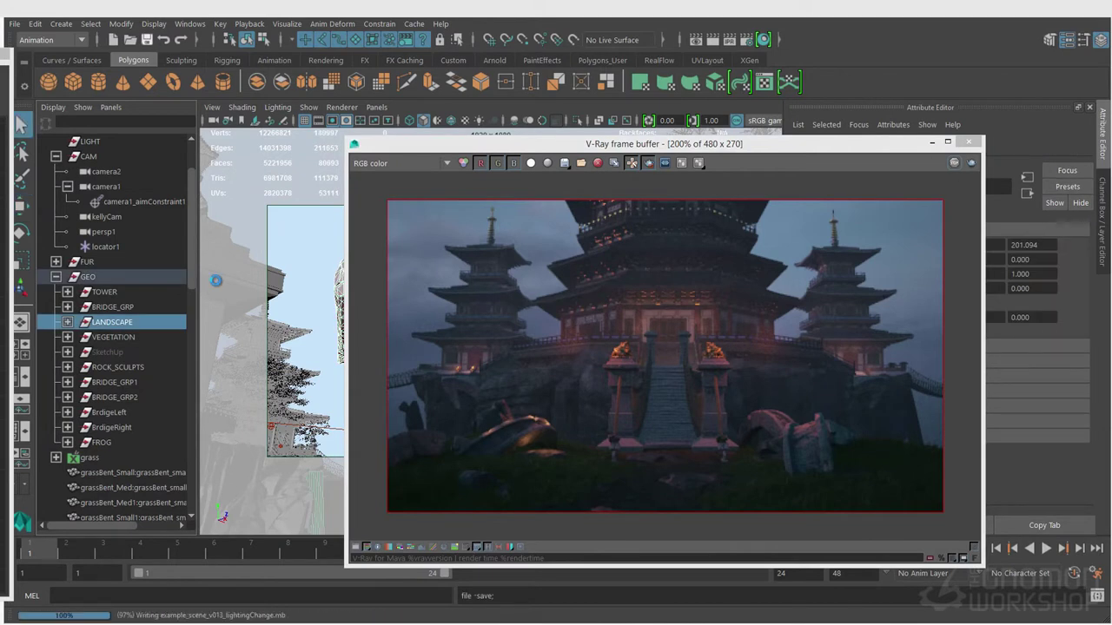
click(970, 165)
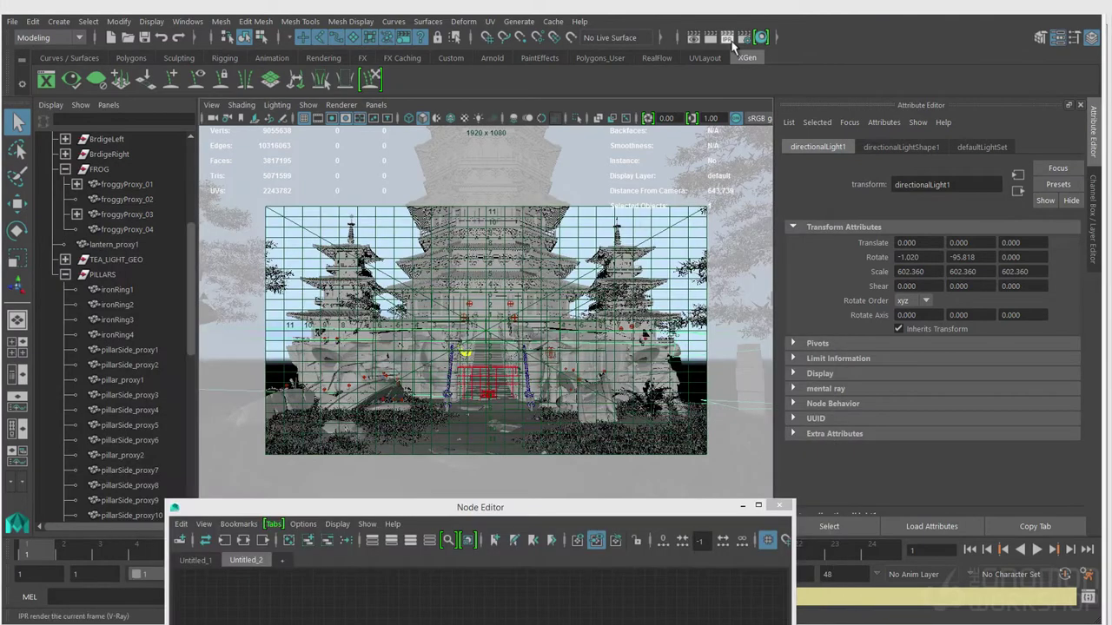
Expand the LIGHT group and set the sampling subdivs of VRayLightDome1 to 32
scroll(119, 335, down, 10)
scroll(97, 316, up, 15)
click(54, 260)
click(54, 215)
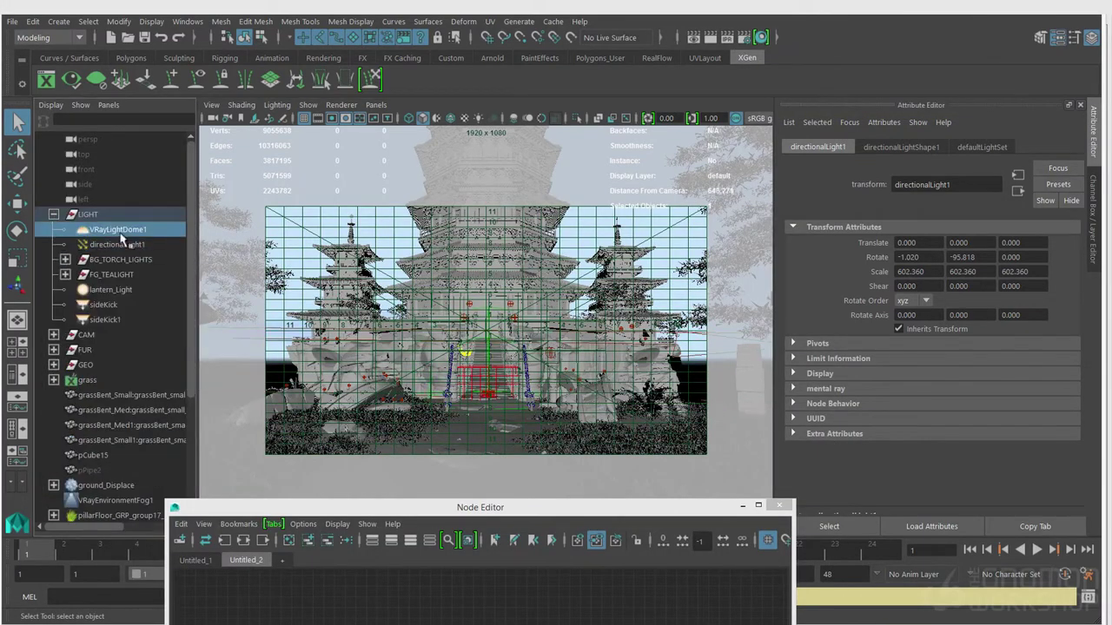
click(120, 230)
click(889, 149)
scroll(919, 358, down, 2)
double_click(919, 359)
Set the adaptive image sampler threshold to 0.010 and the subdivs of VRayEnvironmentFog1 to 32
click(744, 37)
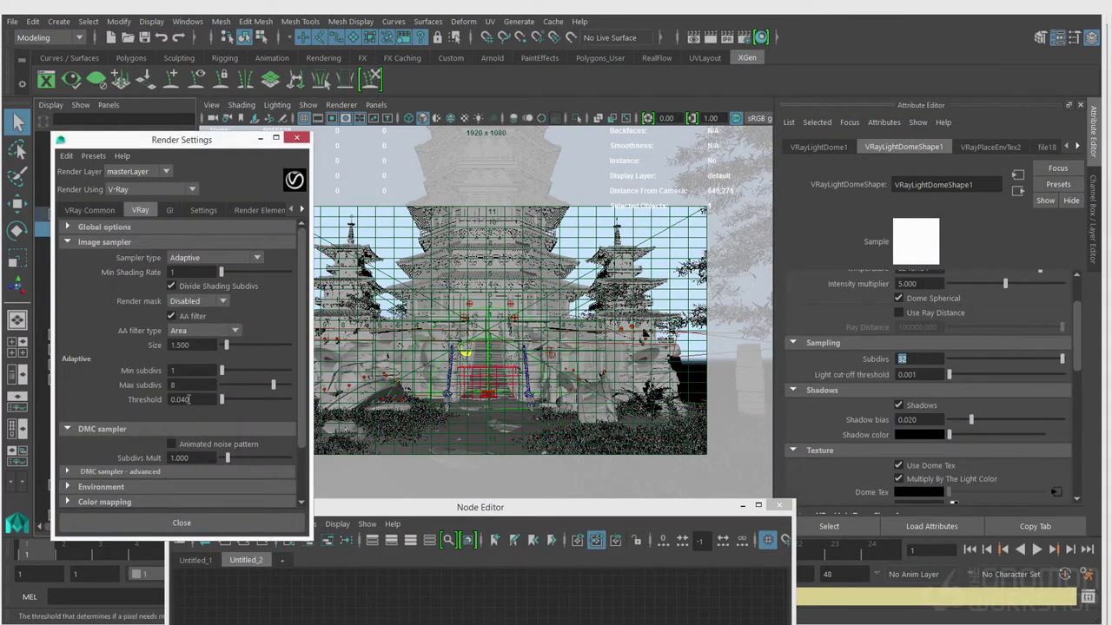
click(183, 487)
scroll(185, 483, down, 2)
click(284, 462)
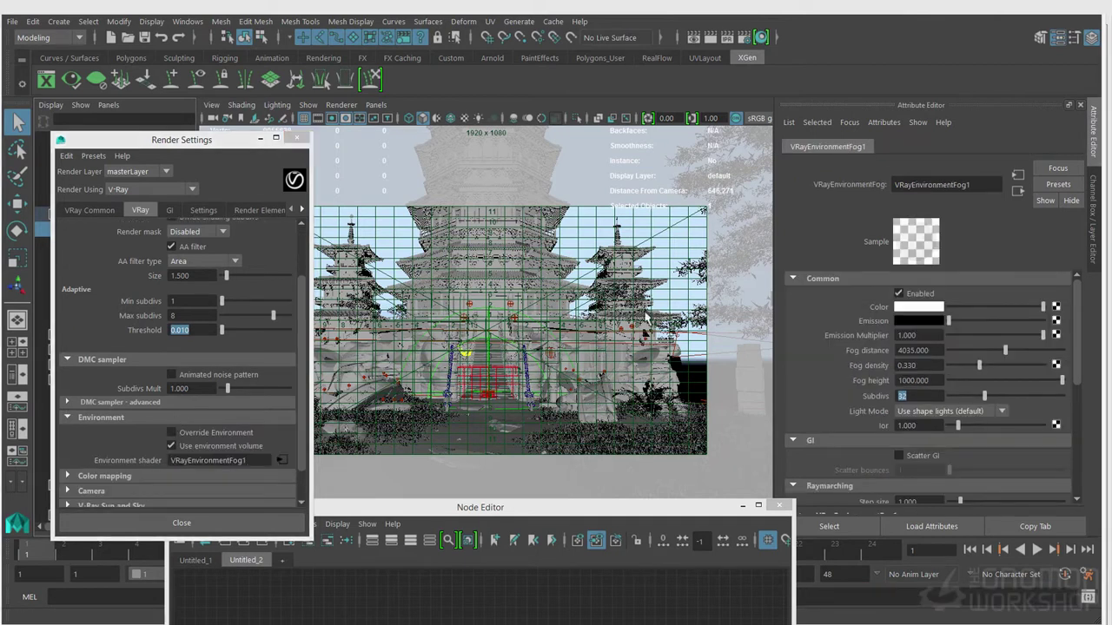
click(297, 138)
Check the intensities of VRayLightDome1, directionalLight1 and sideKick, and render the current frame at 1920 x 1080
click(421, 387)
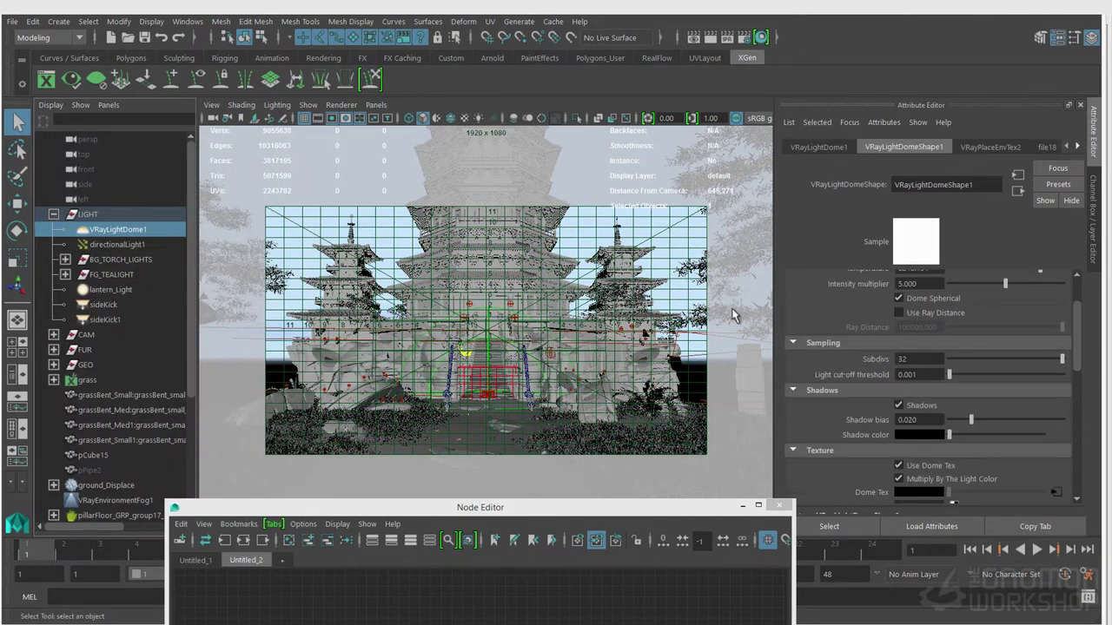
scroll(927, 348, up, 1)
click(921, 319)
click(120, 246)
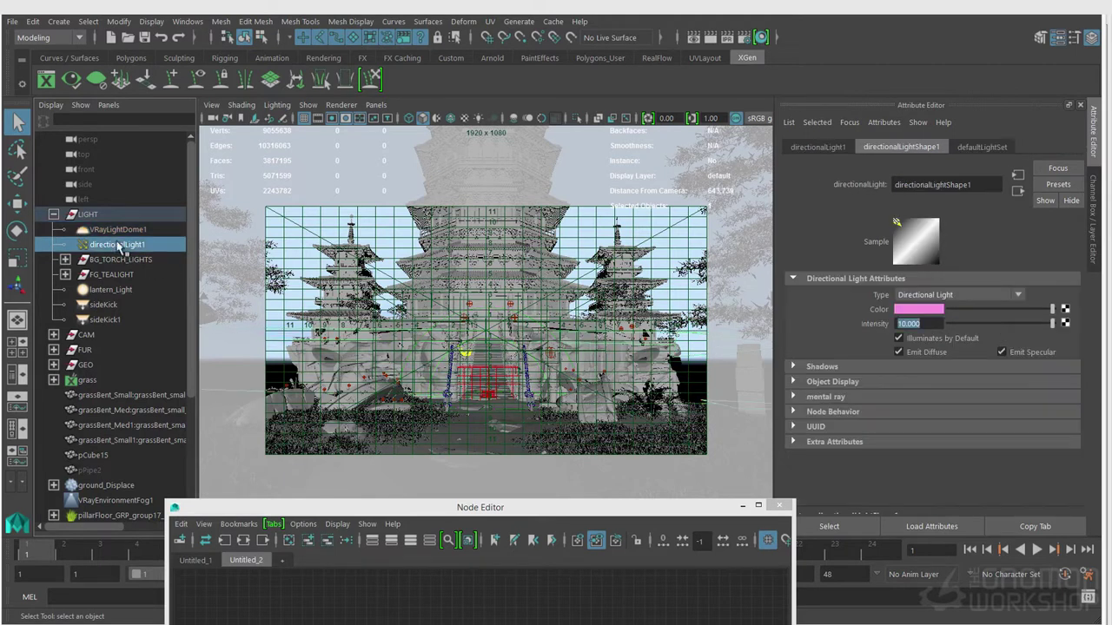
click(104, 304)
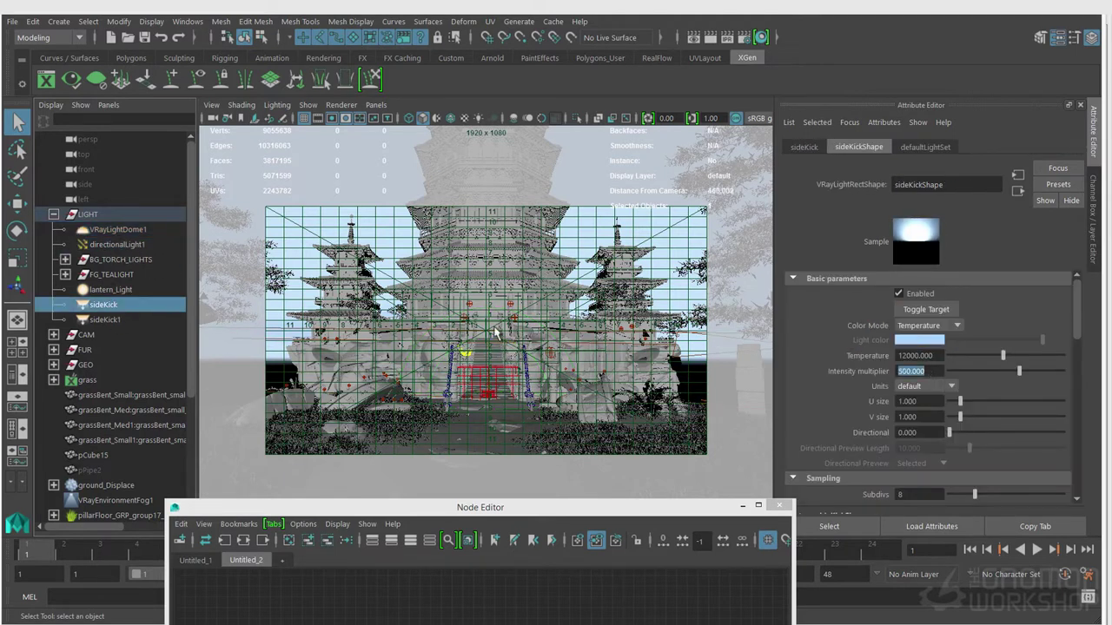
click(698, 42)
click(167, 231)
click(383, 370)
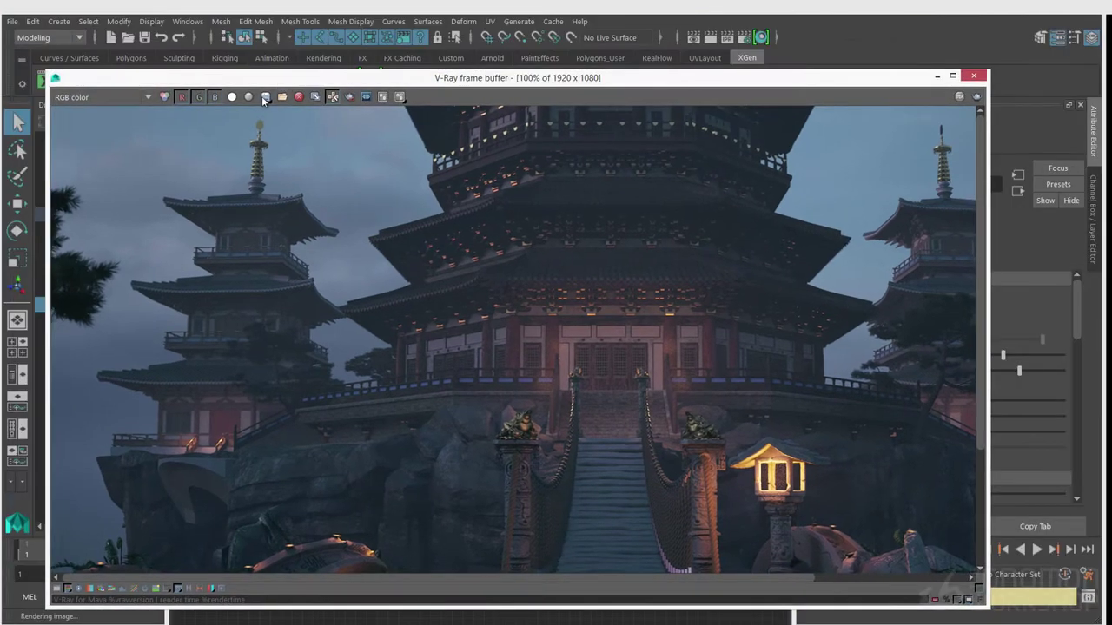
Start saving the rendered image and create a folder named render inside the project's comp folder
click(266, 97)
click(367, 297)
double_click(448, 323)
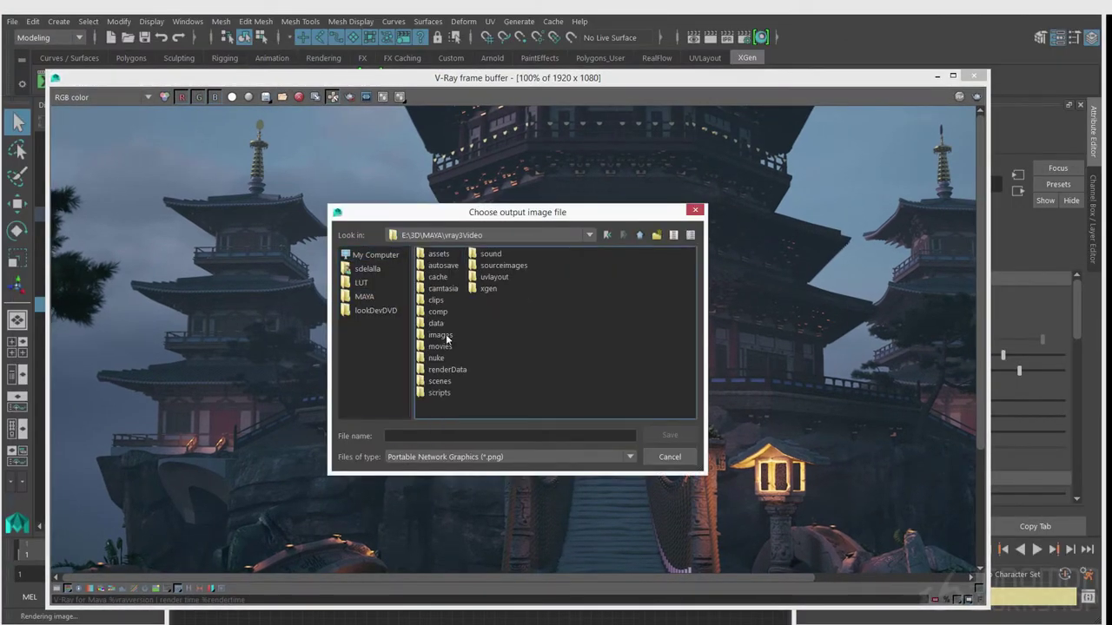
double_click(439, 312)
click(657, 235)
text(render)
key(Return)
Create a testRenders folder inside the render folder and open it as the save location
double_click(431, 266)
click(657, 235)
text(testRenders)
key(Return)
key(Return)
Save the render as an OpenEXR image named testRender_v001
click(521, 457)
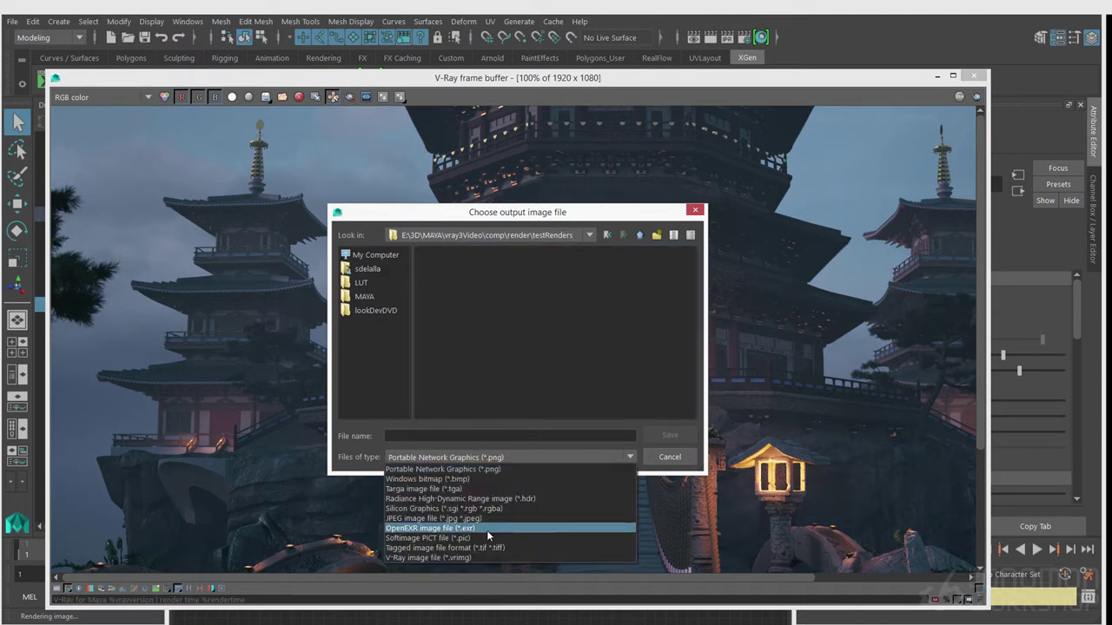
click(502, 516)
click(465, 436)
text(testRe)
click(667, 434)
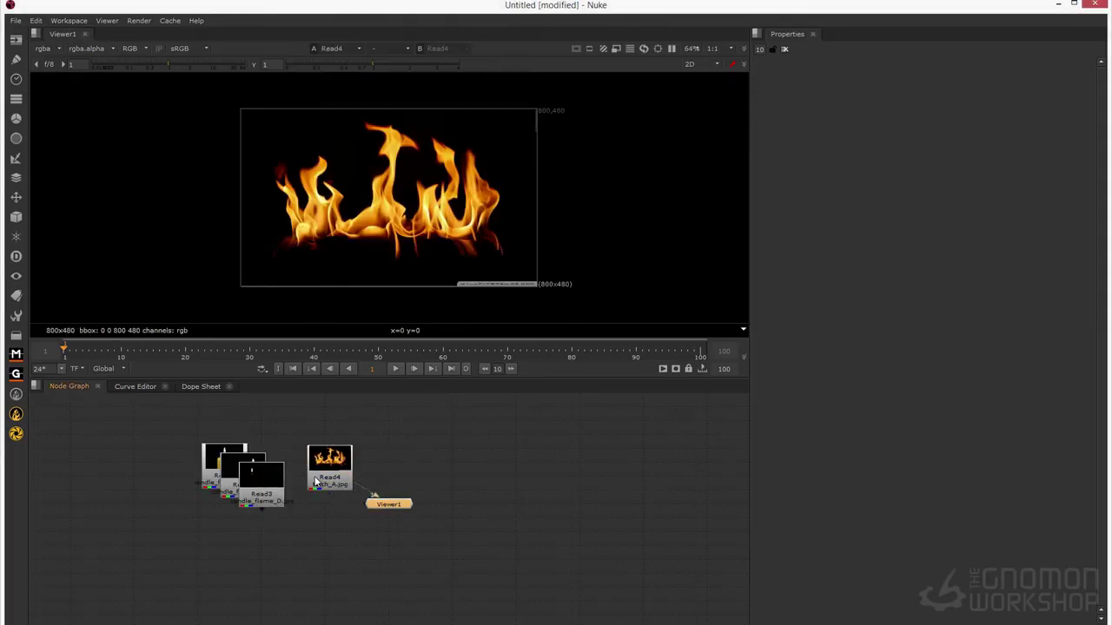
In Nuke, line up the torch and candle Read nodes in a row
drag(398, 431, 146, 599)
key(l)
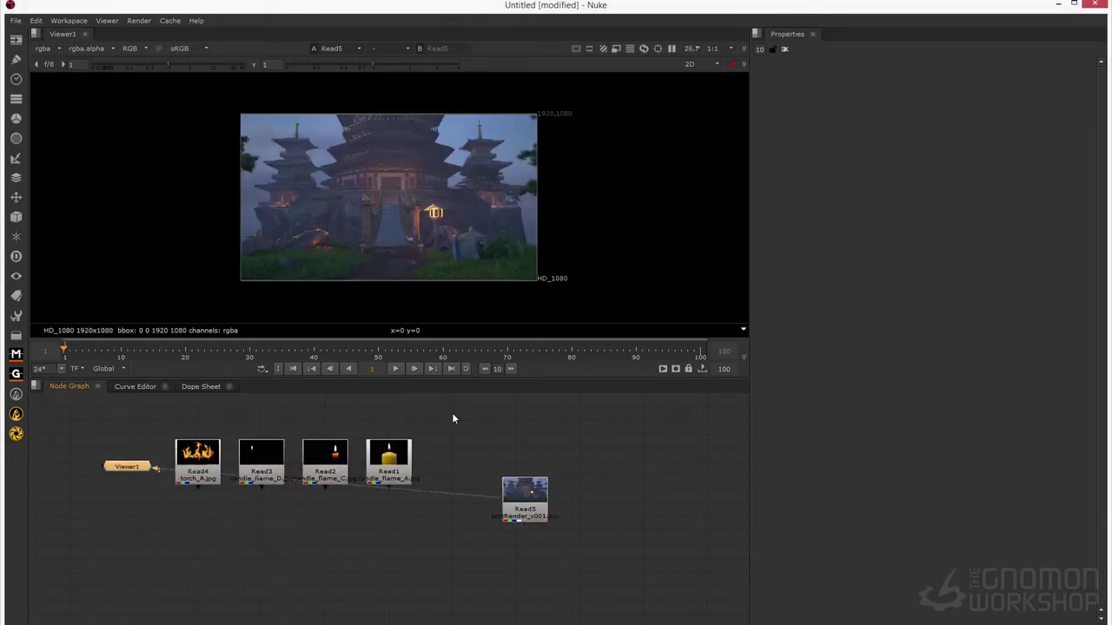
drag(388, 482, 388, 508)
Add Roto and Merge nodes to the candle_flame_A Read node and outline its flame with a Bezier shape
click(335, 545)
key(o)
key(m)
key(1)
scroll(380, 98, up, 1)
drag(416, 209, 401, 213)
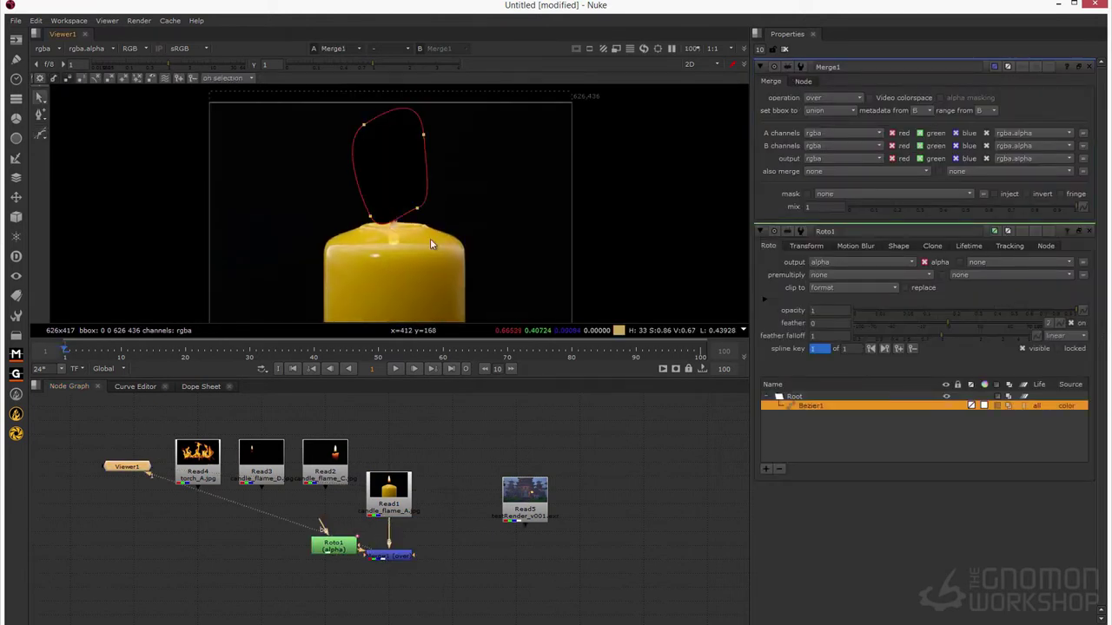
Set the operation of Merge1 to mask to isolate the candle_flame_A flame
click(825, 99)
click(842, 142)
scroll(390, 174, up, 2)
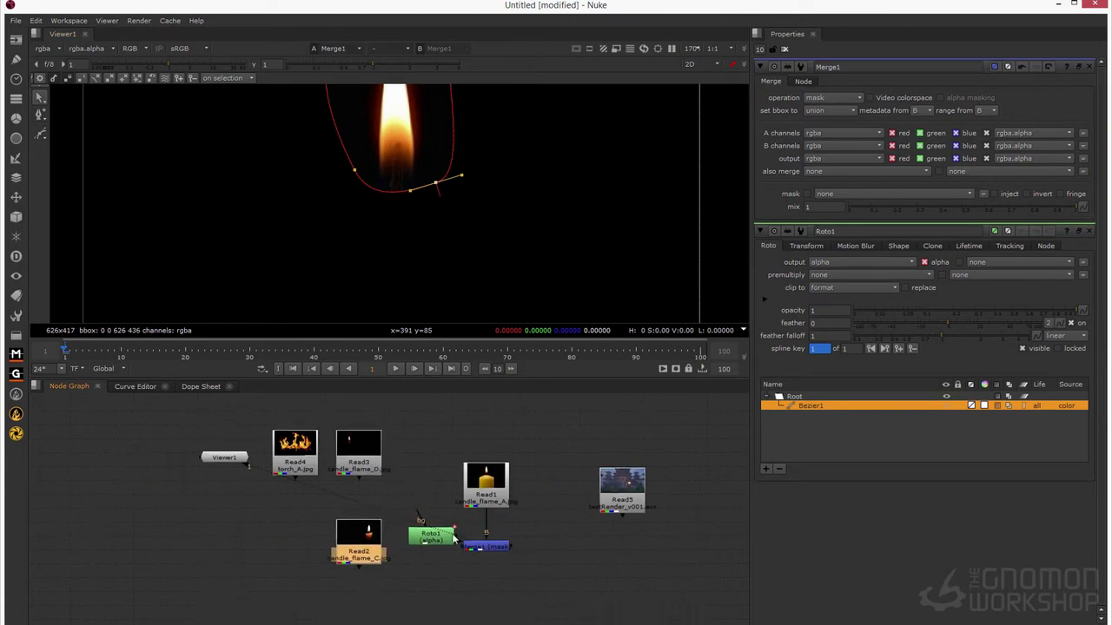
Spread out the Read, Roto and Merge nodes in the node graph and move Viewer1 below them
drag(452, 539, 443, 548)
drag(487, 495, 486, 523)
drag(532, 482, 425, 472)
drag(370, 543, 498, 551)
drag(259, 419, 374, 491)
drag(295, 465, 48, 451)
drag(486, 560, 308, 458)
drag(224, 457, 200, 605)
Paste copies of the mask Merge node under the candle_flame_C, candle_flame_D and torch_A Read nodes
click(487, 472)
key(ctrl+v)
drag(372, 448, 307, 491)
drag(111, 439, 173, 454)
key(ctrl+v)
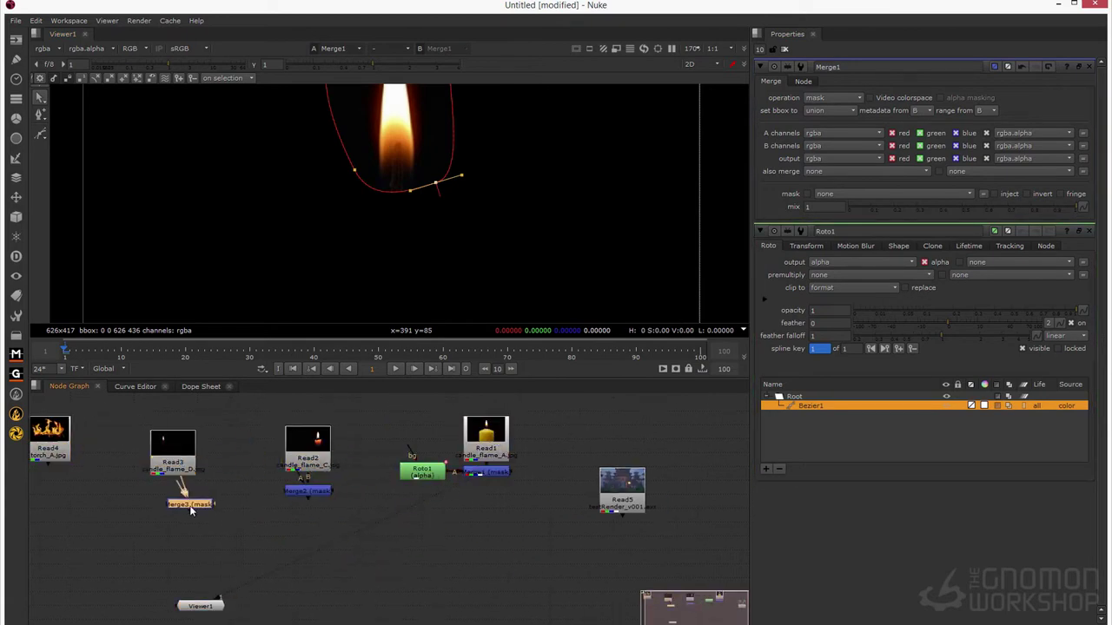
drag(191, 506, 173, 497)
middle_drag(172, 521, 230, 544)
click(105, 464)
key(ctrl+v)
Add a Roto node connected to the candle_flame_C Merge, view the source image, and open only that Roto's properties
click(311, 478)
key(o)
drag(357, 501, 312, 479)
click(363, 515)
key(1)
scroll(388, 291, down, 6)
click(383, 466)
key(1)
key(ctrl+shift+a)
double_click(314, 481)
Outline the candle_flame_C flame with a Bezier shape and view the output of Merge2
click(372, 227)
click(399, 222)
click(412, 181)
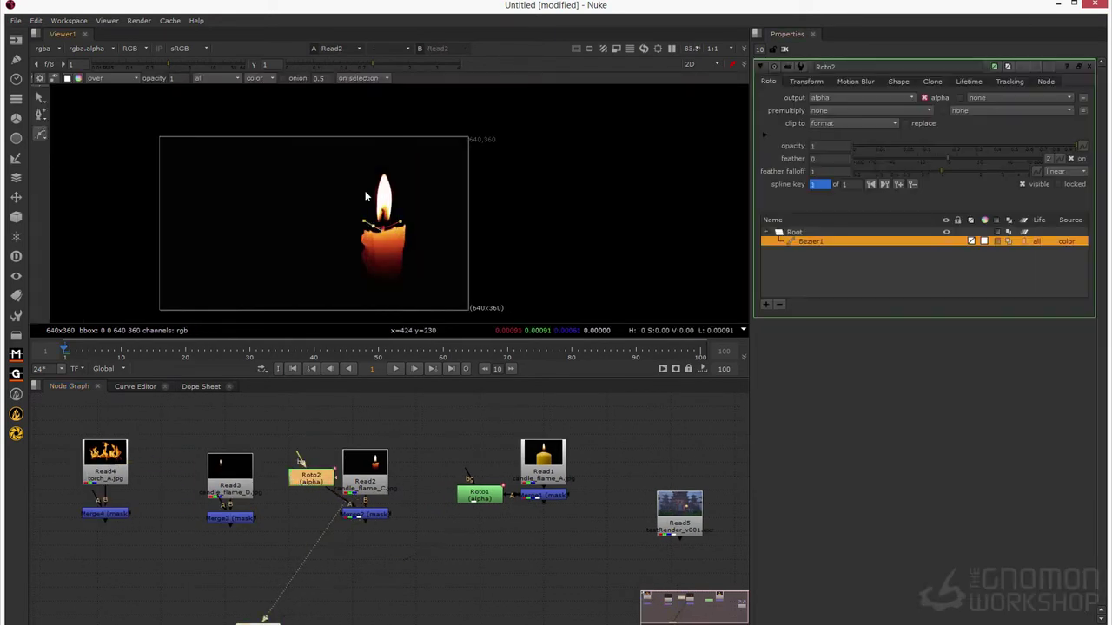
click(362, 169)
click(369, 515)
key(1)
View candle_flame_D, add a Roto node for it, and draw a Bezier shape around its flame
click(233, 485)
key(1)
key(o)
scroll(232, 231, up, 4)
click(275, 225)
click(245, 224)
click(236, 167)
click(279, 163)
Connect the candle_flame_D Roto node to Merge3 and view the masked flame
drag(199, 413, 181, 485)
middle_drag(162, 460, 278, 459)
click(222, 512)
click(317, 217)
click(270, 554)
Add a Roto node beside the torch_A Read node and connect it to Merge4
middle_drag(206, 458, 293, 474)
click(229, 476)
key(o)
drag(298, 514, 219, 479)
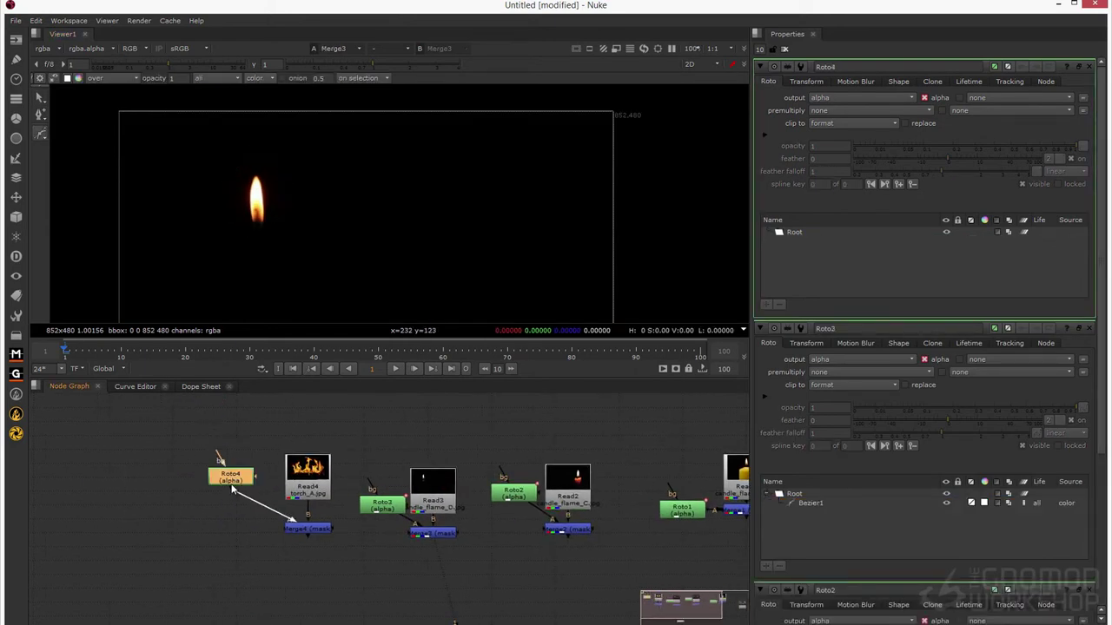
View the torch_A image and draw a closed Bezier shape in Roto4 around the leftmost flame
click(307, 529)
key(1)
click(308, 489)
key(1)
scroll(325, 185, down, 3)
click(264, 287)
click(228, 252)
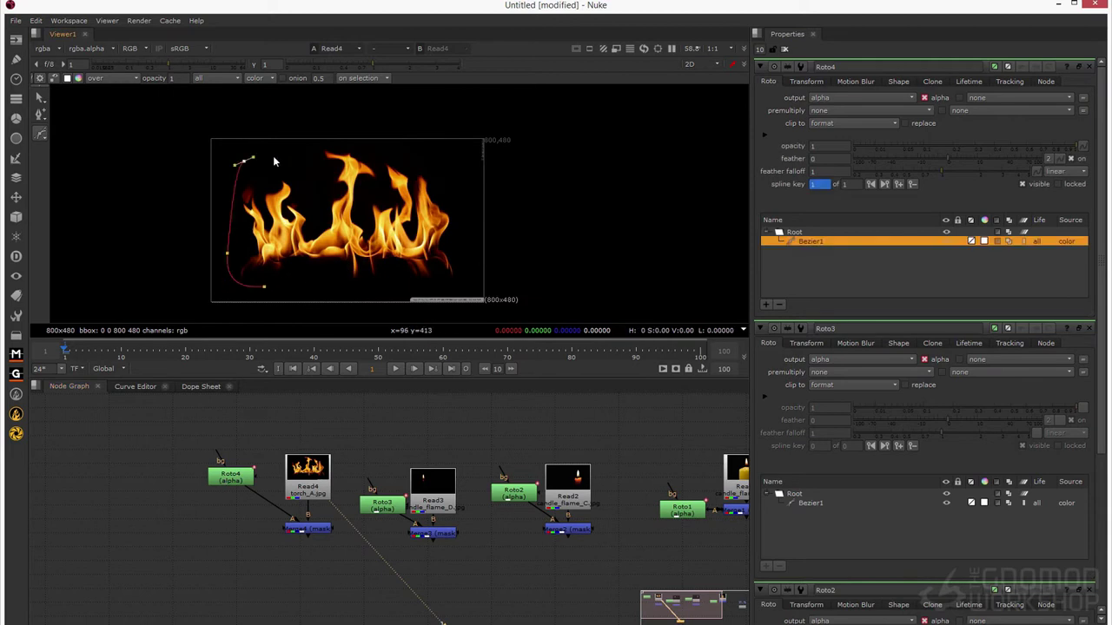
click(244, 160)
click(314, 173)
click(314, 258)
click(264, 287)
View the Merge4 output and adjust the curve at the lower end of the torch flame's Bezier shape
click(307, 529)
key(1)
scroll(299, 214, up, 3)
ctrl+drag(323, 292, 345, 261)
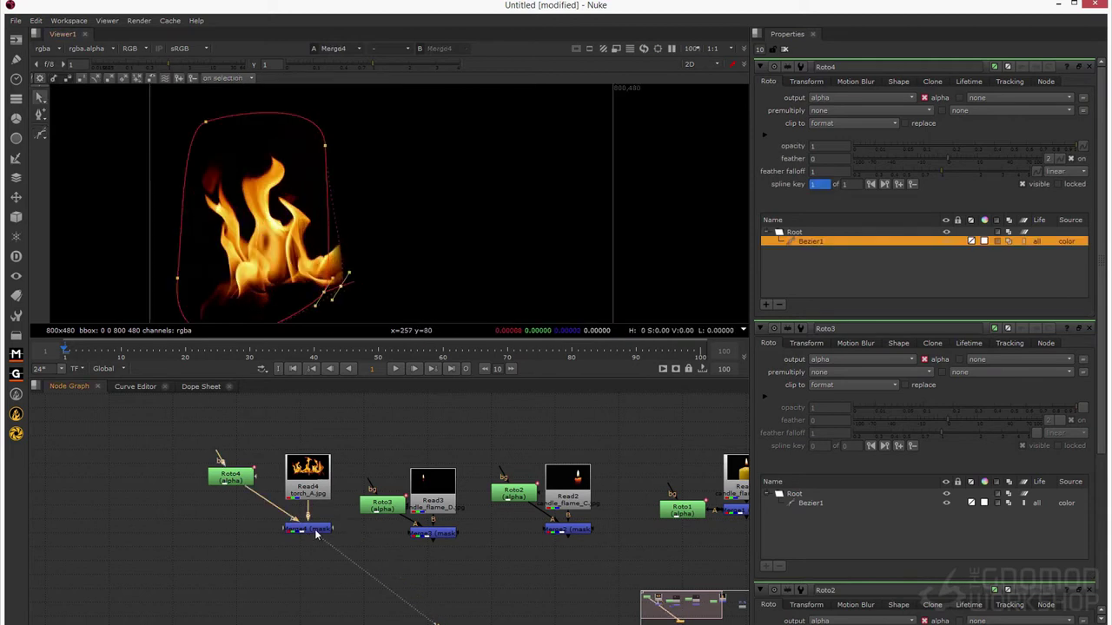
Arrange the masked flame nodes in the node graph and view their merged output
double_click(319, 533)
middle_drag(608, 532, 350, 488)
drag(623, 494, 618, 556)
key(1)
scroll(608, 463, down, 2)
drag(134, 413, 252, 493)
drag(221, 475, 715, 555)
drag(647, 519, 738, 546)
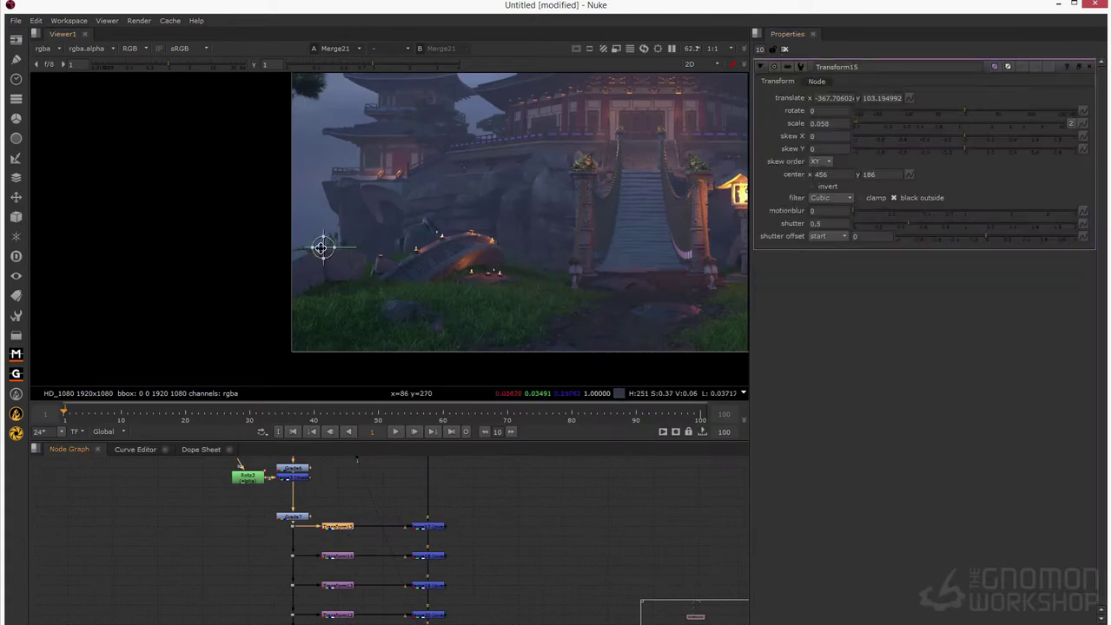
Place the Transform15 candle flame on the small rock beside the fallen arch, with translate about 0.4, -45.8
scroll(322, 249, up, 3)
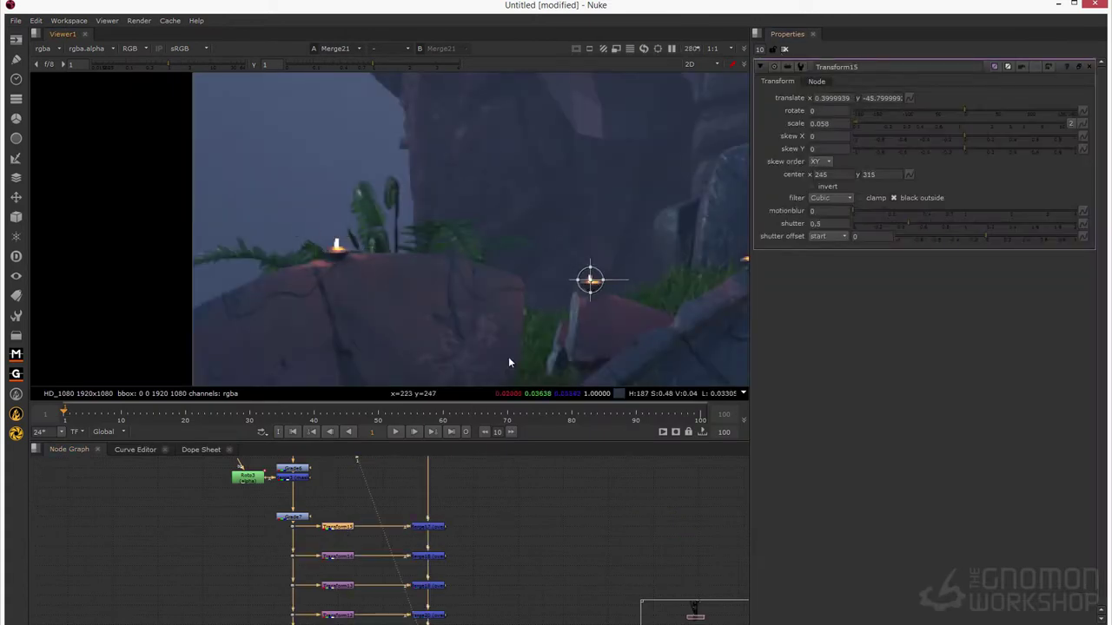
click(373, 535)
scroll(307, 247, down, 3)
scroll(427, 249, down, 3)
Open Transform14 and place its flame on a candle near the lantern, with translate about 1094.7, 40.3
middle_drag(426, 249, 70, 234)
double_click(337, 556)
scroll(526, 206, up, 5)
scroll(545, 208, up, 4)
scroll(554, 222, down, 3)
scroll(537, 249, down, 3)
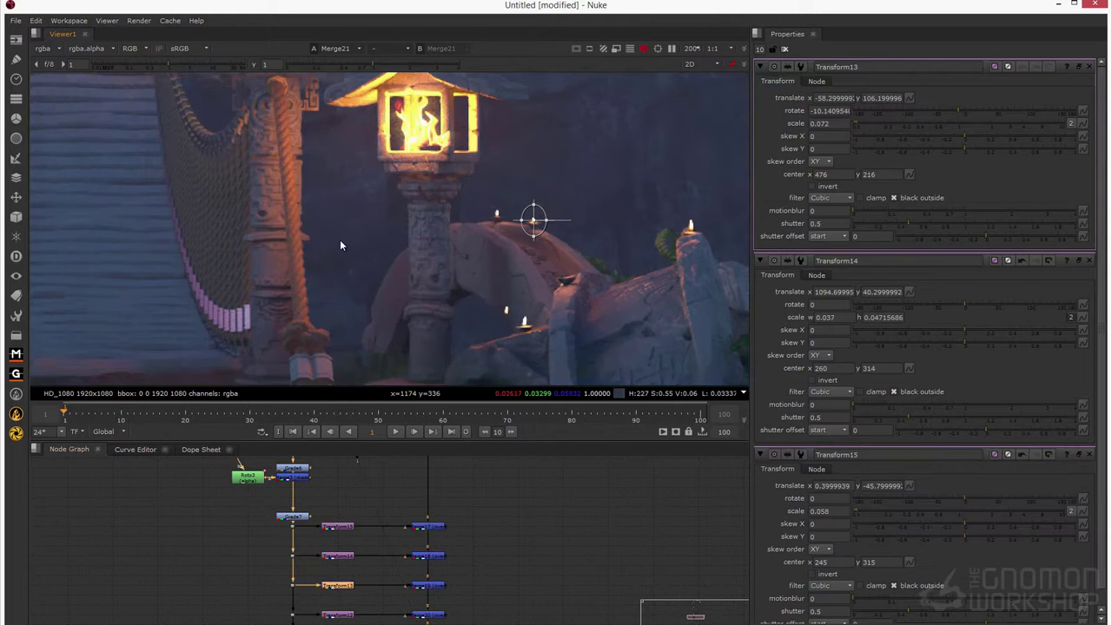
Move the Transform13 candle flame onto the top of the fallen arch at translate 252.5, 62.4 and set its scale to 0.077
scroll(340, 239, down, 2)
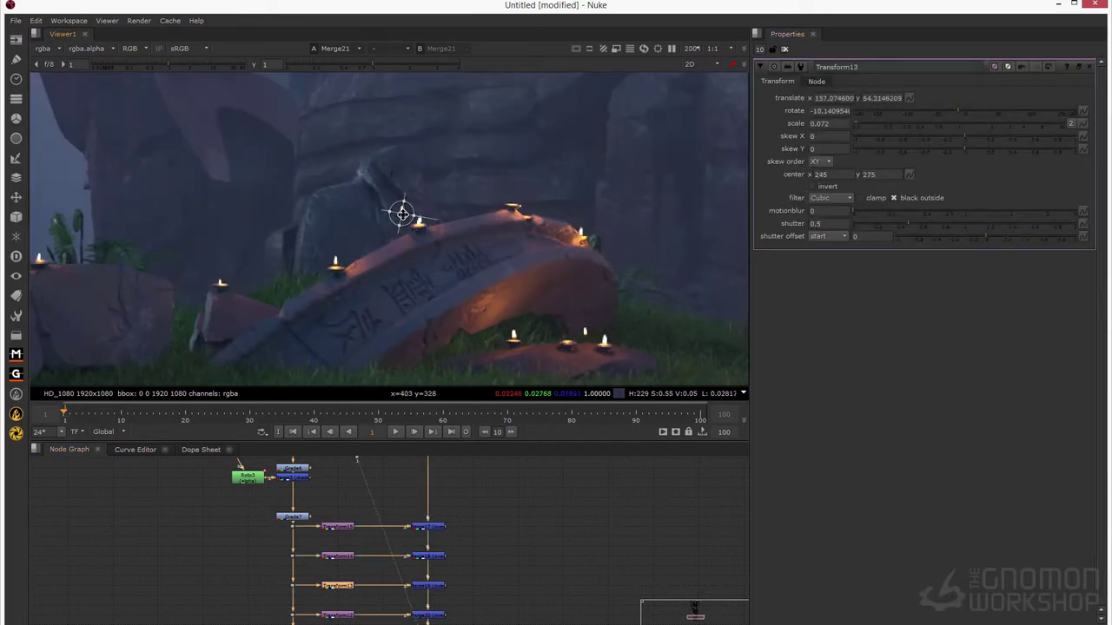
drag(397, 214, 524, 199)
scroll(521, 204, up, 4)
scroll(377, 292, down, 6)
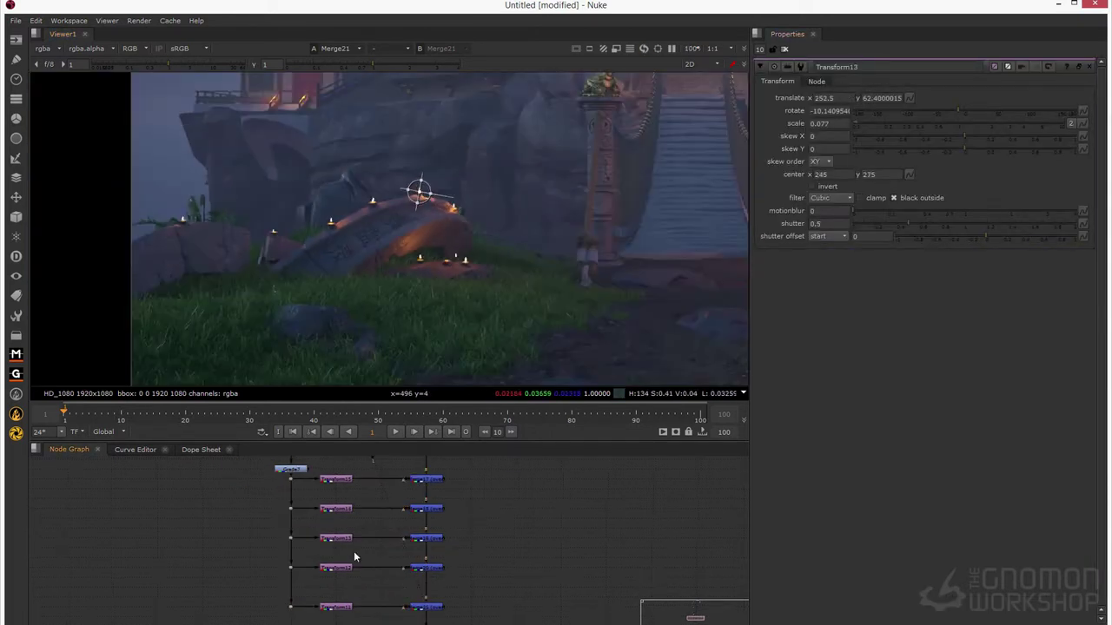
Open Transform12 and place its flame on the candles below the fallen arch, with translate about 305.8, -55
double_click(337, 567)
scroll(532, 287, up, 3)
scroll(452, 344, down, 6)
Open Transform11 and place its flame on the ruins beside the lantern, with translate about 1077.9, -51.3
double_click(336, 606)
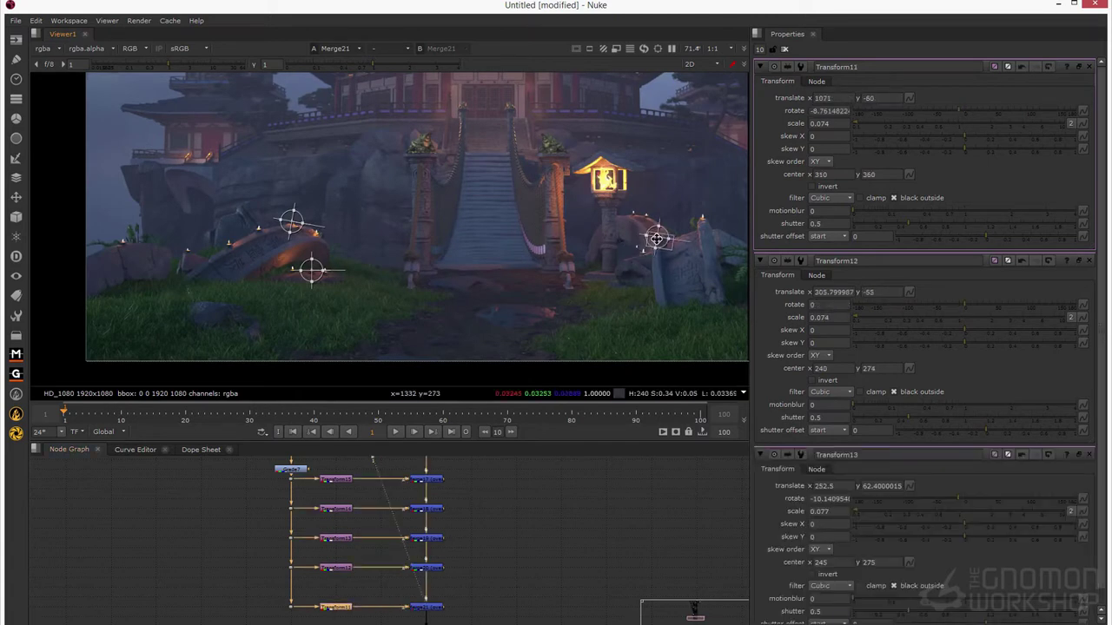
drag(638, 248, 659, 237)
scroll(665, 222, up, 6)
drag(675, 199, 675, 196)
scroll(521, 212, down, 6)
click(332, 209)
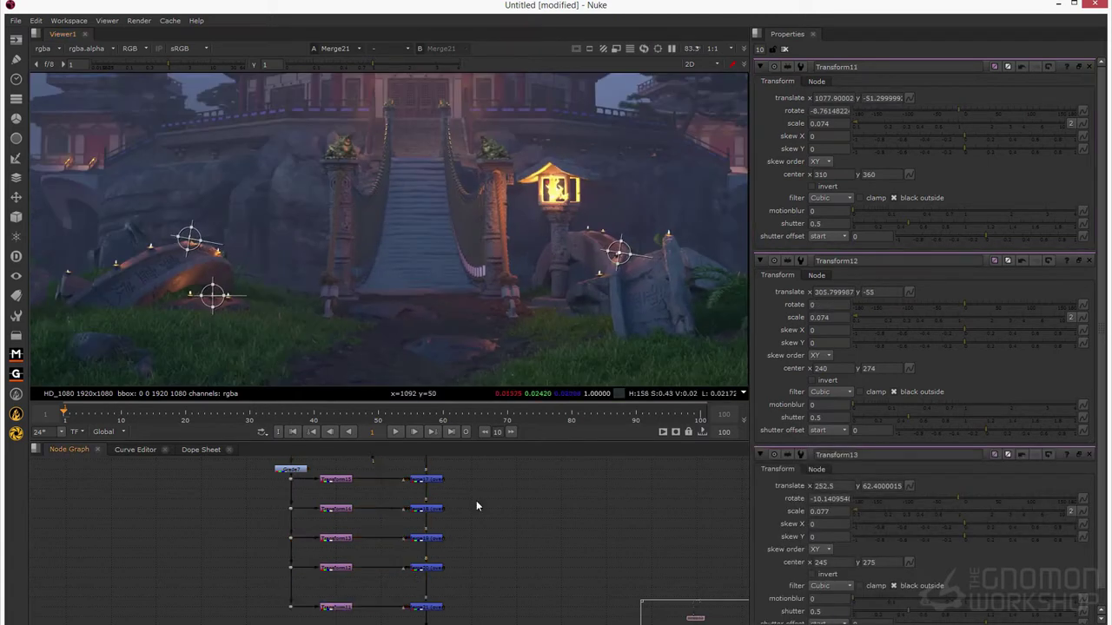
Save the Nuke script as cover_comp_v001.nk
scroll(480, 525, down, 3)
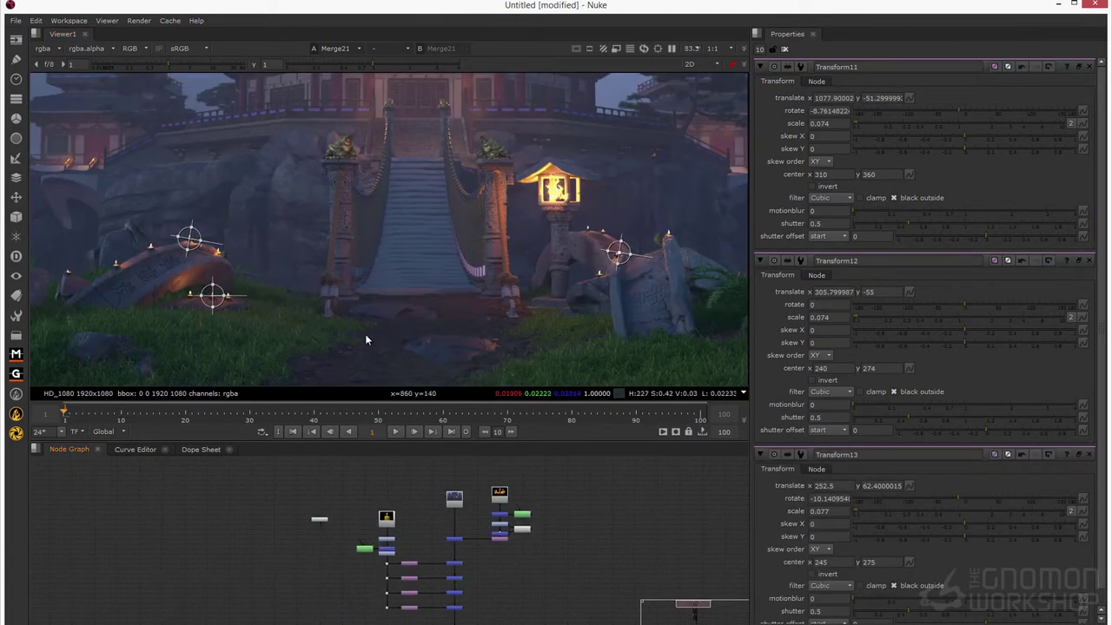
key(ctrl+shift+s)
text(cover_comp_v001.nk)
key(Return)
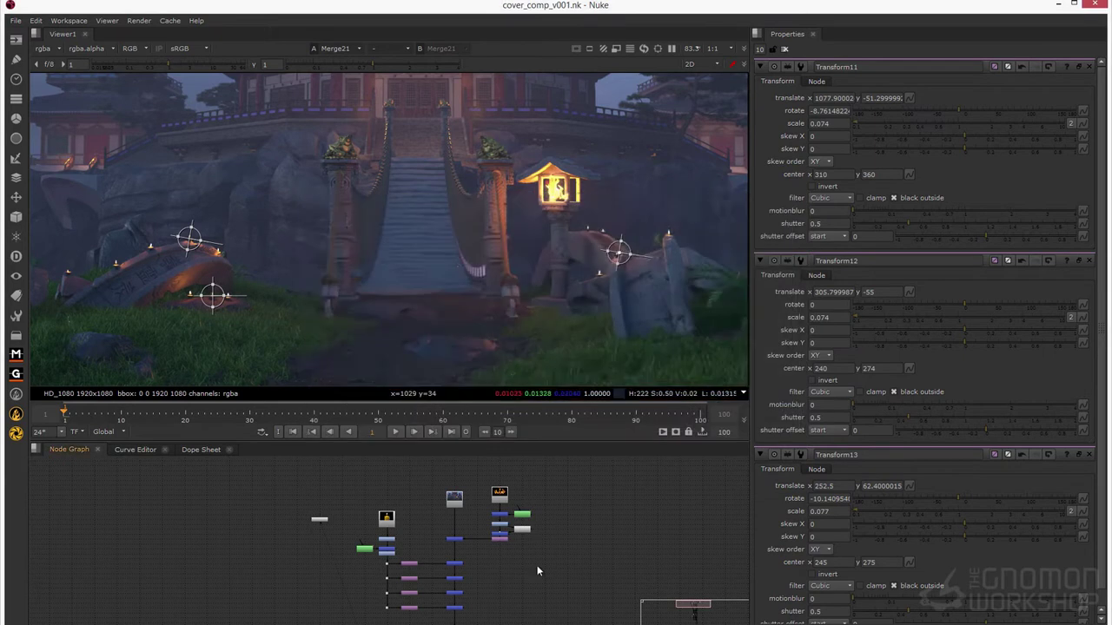
Insert a Grade node before the Vectorfield node with gain 1.2 and gamma 0.98
scroll(454, 262, down, 3)
scroll(466, 506, down, 2)
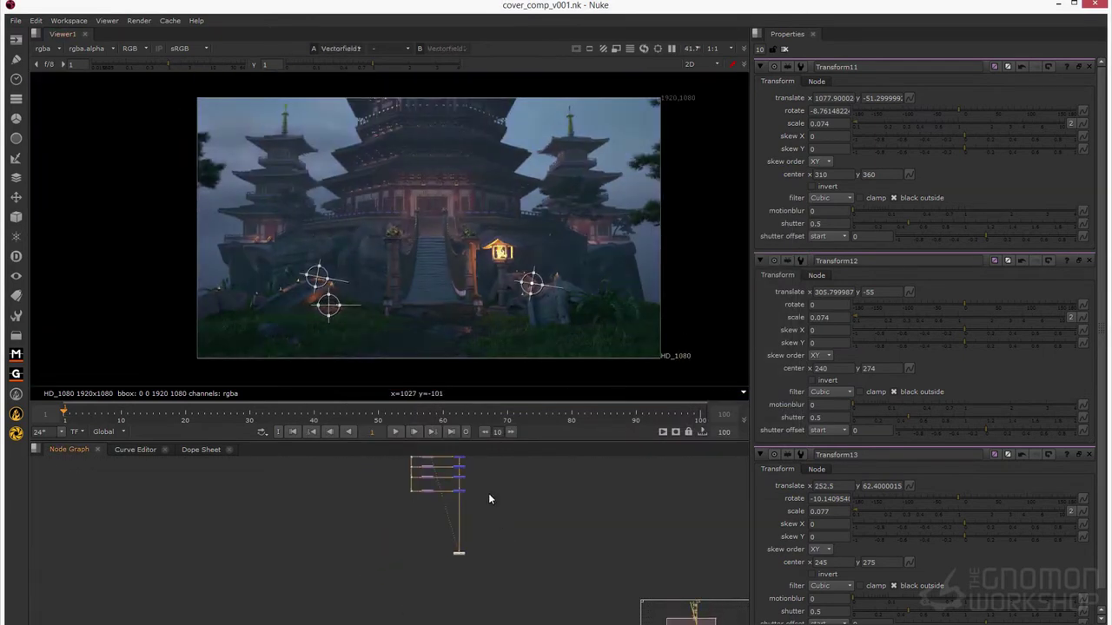
key(g)
drag(457, 531, 431, 534)
click(959, 149)
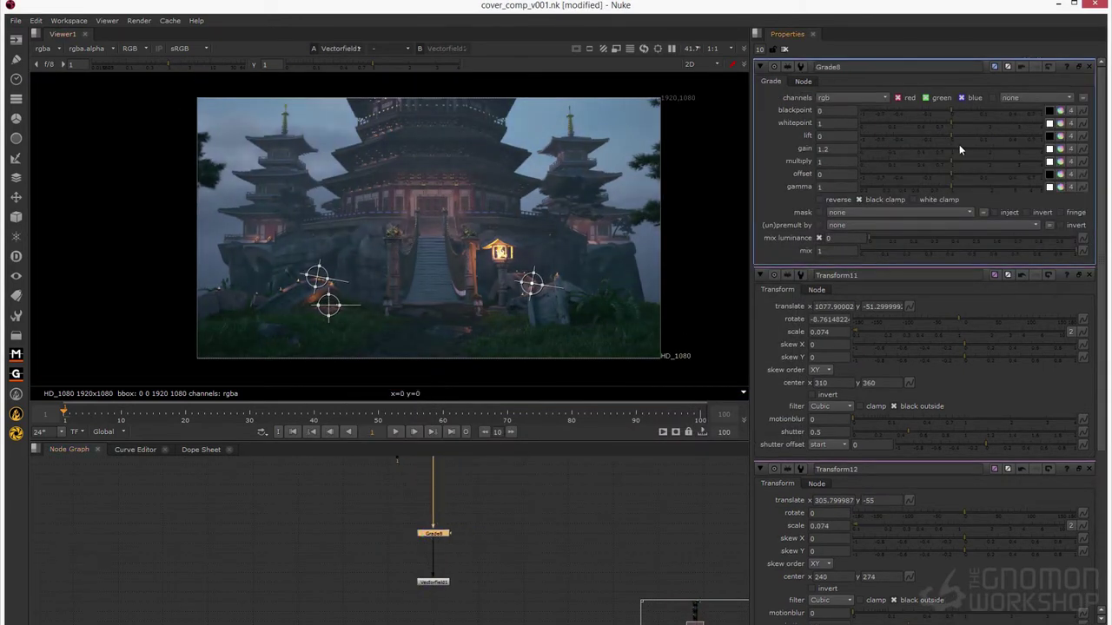
click(952, 186)
Add a Roto node and draw an elliptical Bezier shape around the bridge entrance and the ground in front of it
key(o)
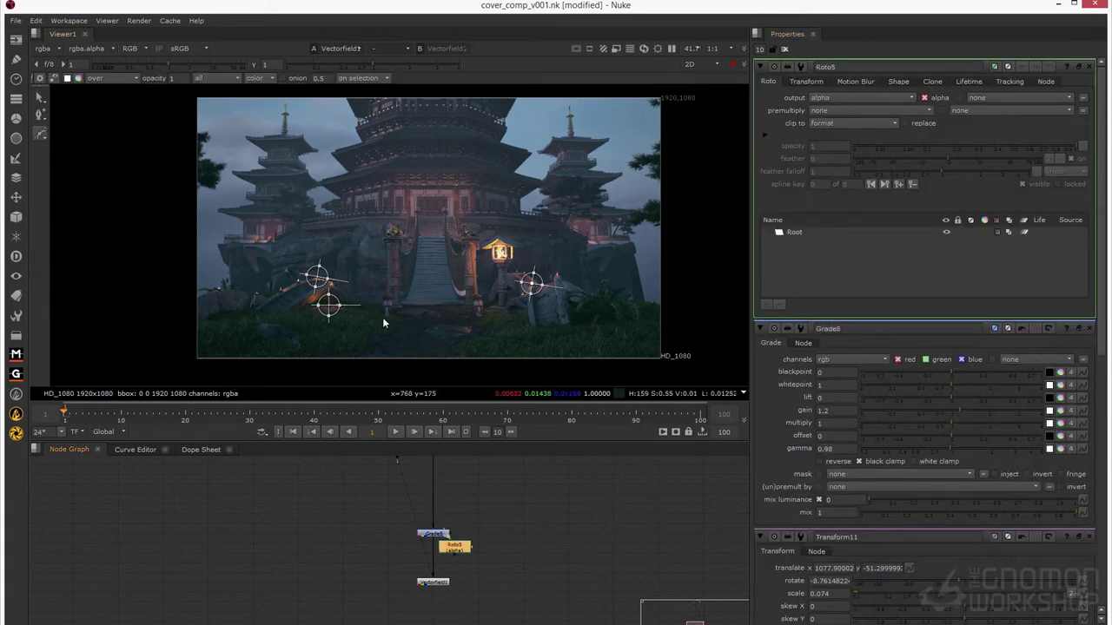
drag(303, 253, 300, 293)
click(405, 332)
click(557, 278)
click(438, 221)
click(315, 254)
drag(331, 250, 340, 249)
drag(438, 222, 430, 233)
drag(434, 337, 432, 332)
Move Roto5 beside the Grade node and add a Blur of size 100 below it
drag(455, 545, 483, 542)
click(534, 551)
click(483, 543)
key(b)
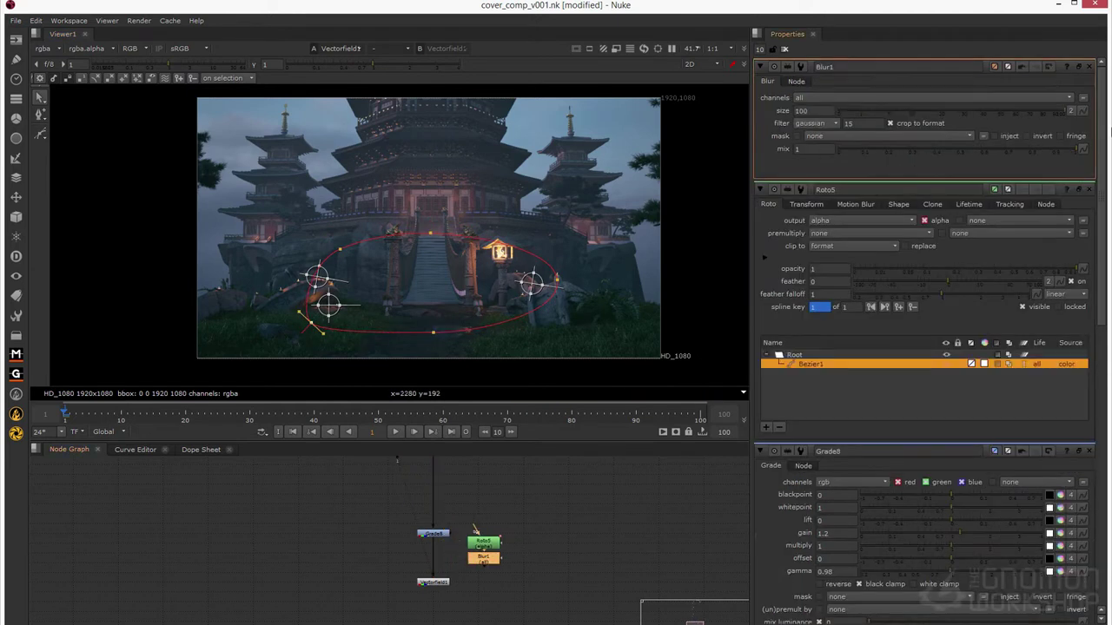
Add a second Grade node below Grade8, masked by the blurred roto shape, with gain about 1.28
click(433, 534)
key(g)
click(961, 149)
Lower and flatten the Roto5 shape so it covers the grass and path in front of the bridge
drag(430, 233, 428, 292)
drag(340, 250, 358, 301)
drag(556, 278, 565, 313)
drag(433, 332, 421, 345)
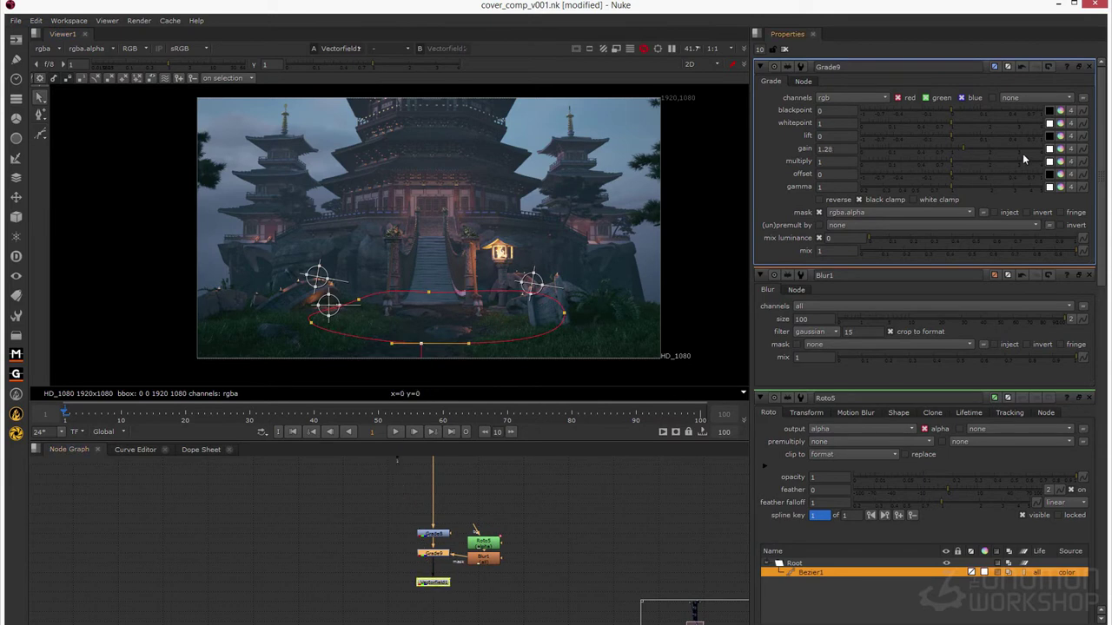
Tint the Grade9 gain warm with red 2.24, green 1.64 and blue 1.04, and clear the open node properties
click(985, 150)
click(1060, 148)
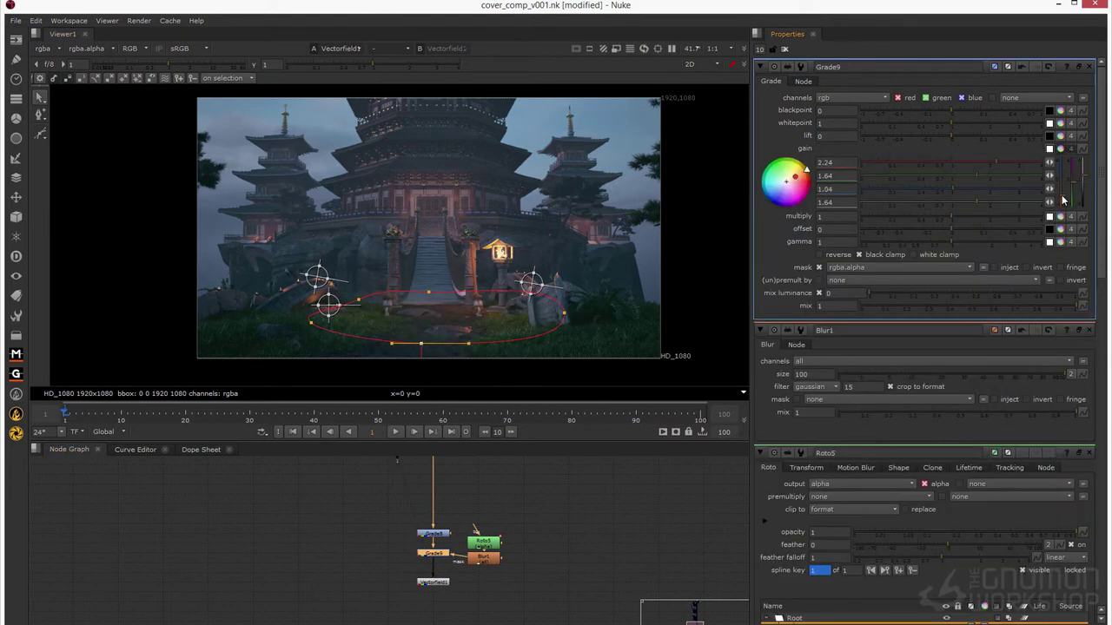
click(501, 512)
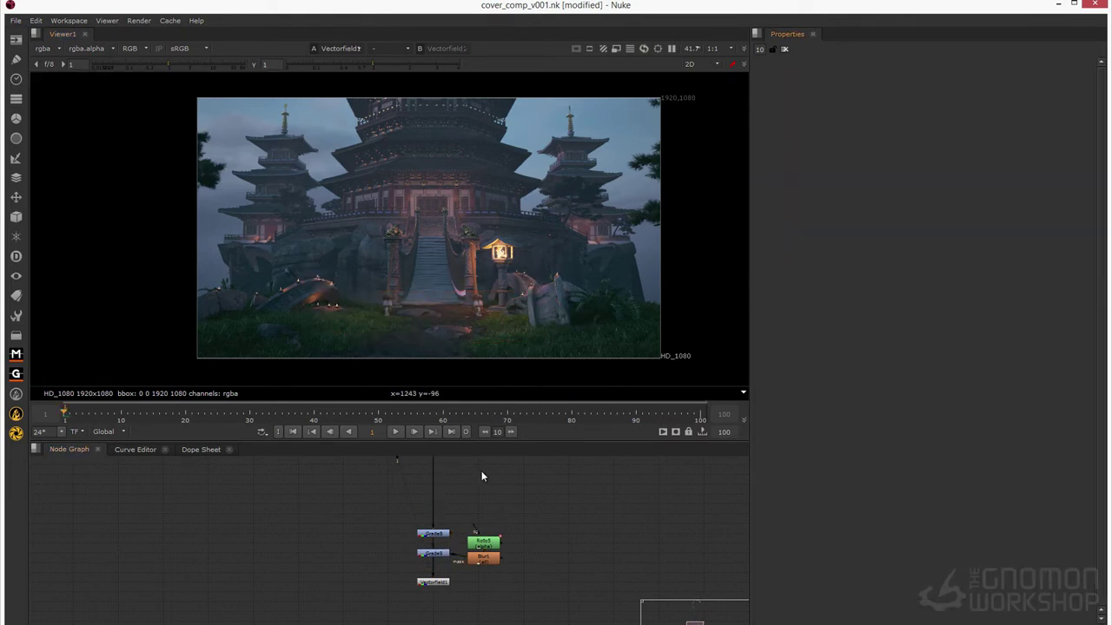
Lower the upper edge of the Roto5 shape slightly and add another Roto node
double_click(482, 542)
click(356, 307)
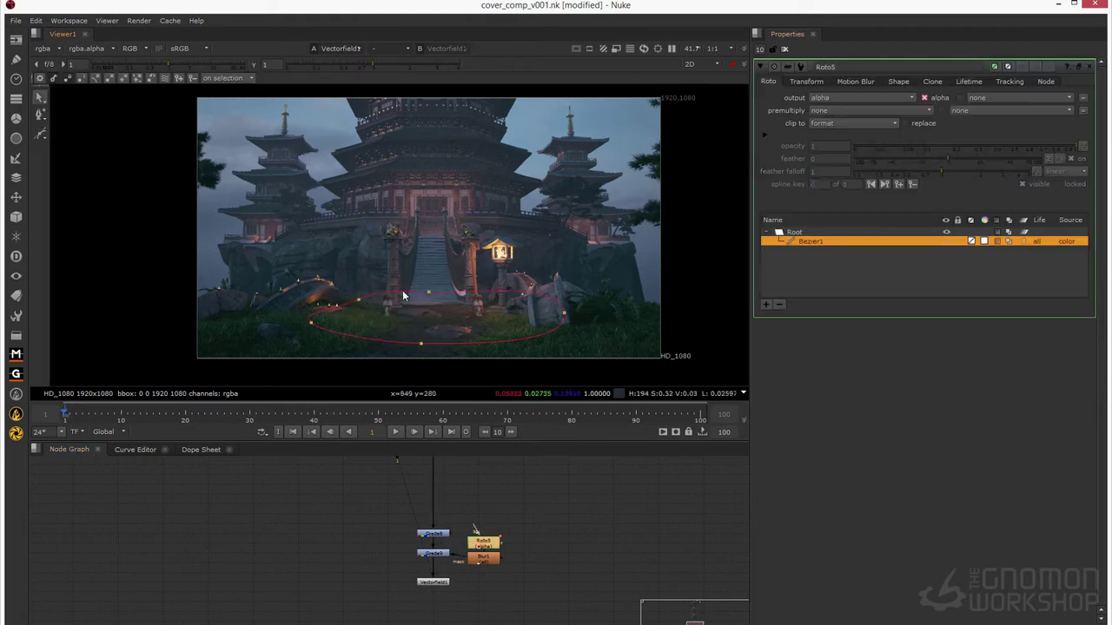
click(692, 303)
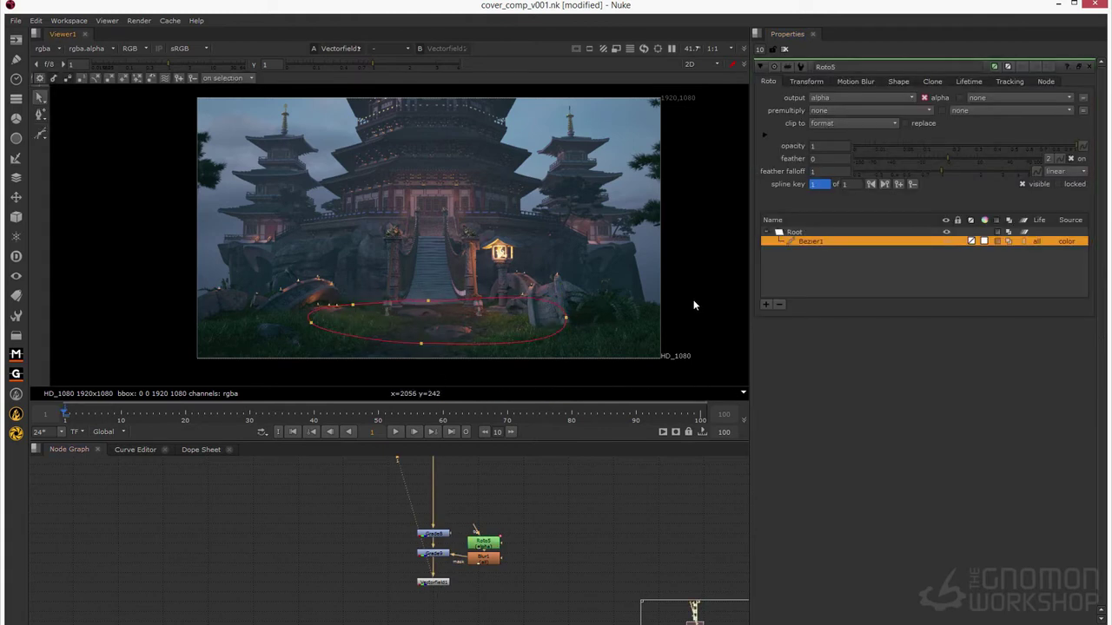
key(o)
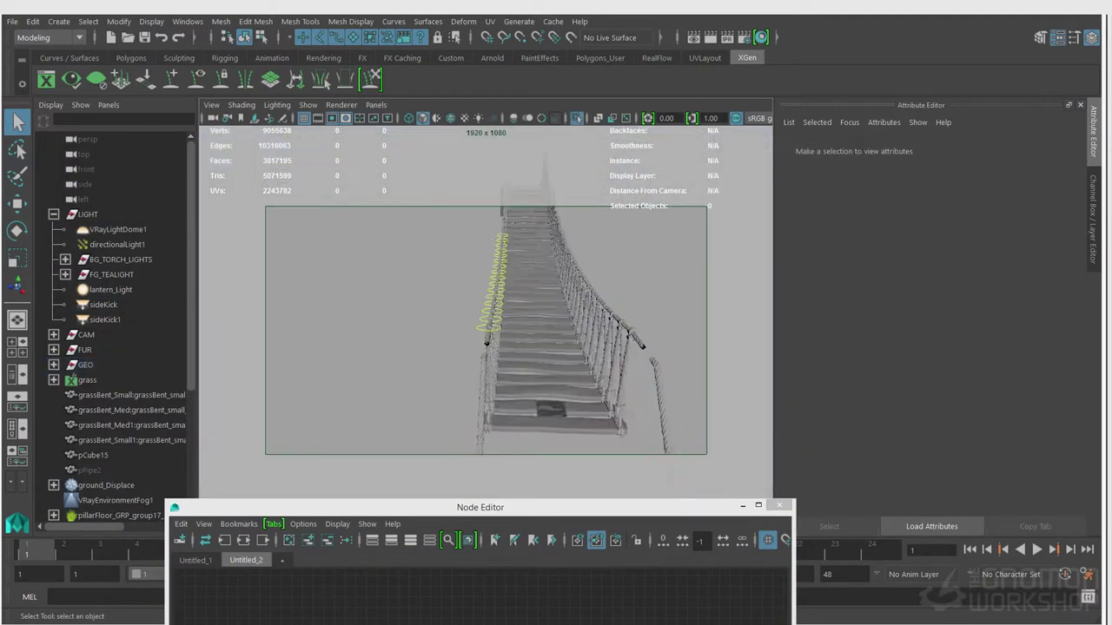
In Maya, display the lambert1 network in the Node Editor and select the objects assigned to it
click(187, 21)
click(217, 168)
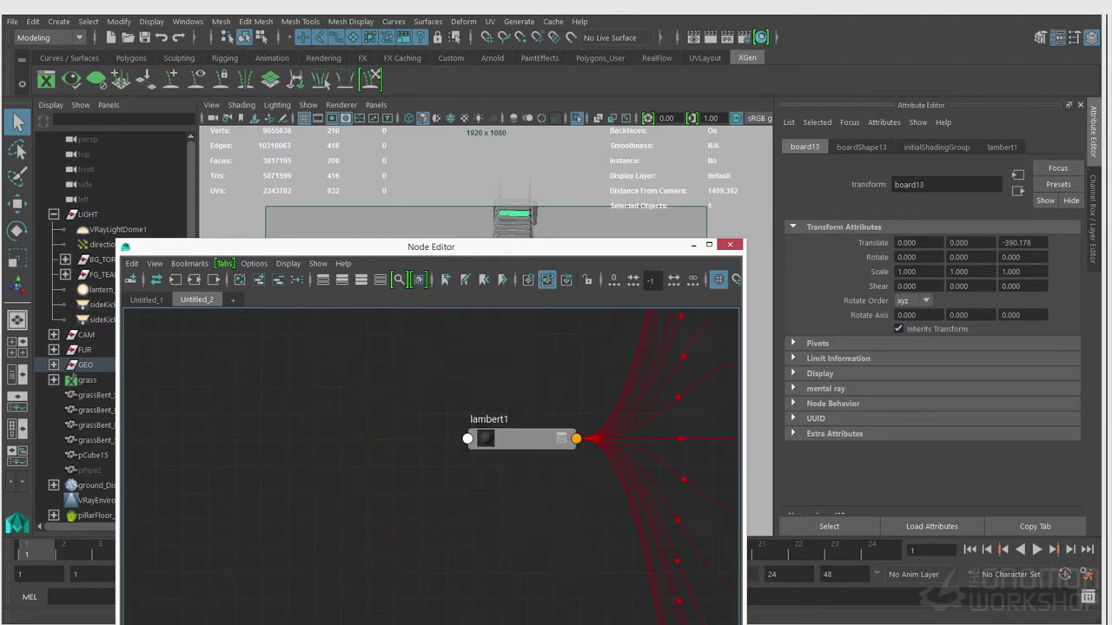
alt+middle_drag(434, 487, 445, 448)
scroll(434, 469, down, 5)
drag(431, 246, 375, 402)
click(417, 484)
alt+middle_drag(321, 556, 307, 513)
right_drag(301, 622, 434, 350)
Inspect the bridge boards in the viewport and assign a new V-Ray material to the selected boards
click(513, 238)
key(f)
alt+drag(512, 261, 599, 278)
click(608, 261)
mouse_move(486, 278)
alt+right_down()
mouse_move(591, 278)
mouse_move(486, 278)
alt+right_up()
click(625, 287)
click(304, 118)
key(ctrl+z)
alt+drag(556, 286, 504, 278)
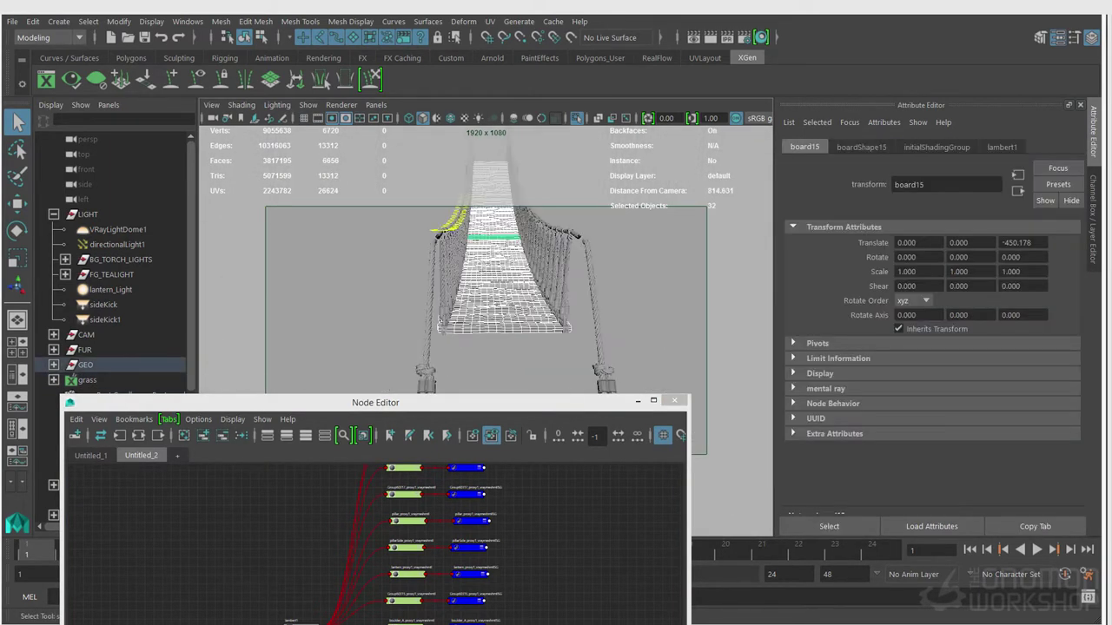
right_drag(633, 218, 751, 556)
Map the VRayMtl26 diffuse color with a File texture that loads woodBare_diffuse_v001.tif
click(1051, 298)
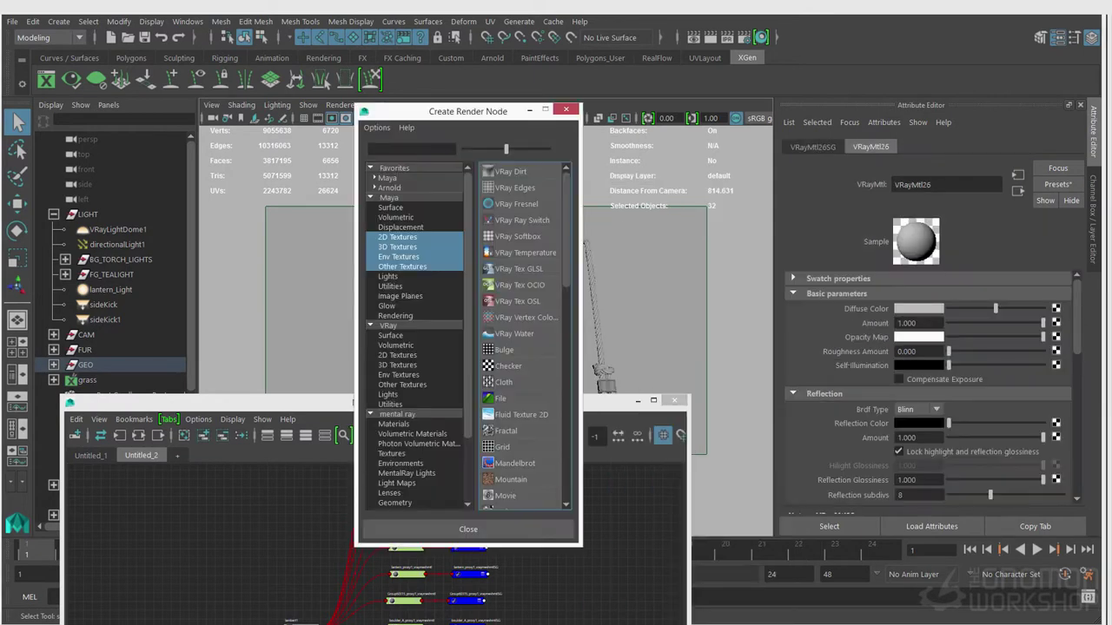
click(497, 398)
click(1059, 341)
click(776, 168)
double_click(365, 209)
click(400, 197)
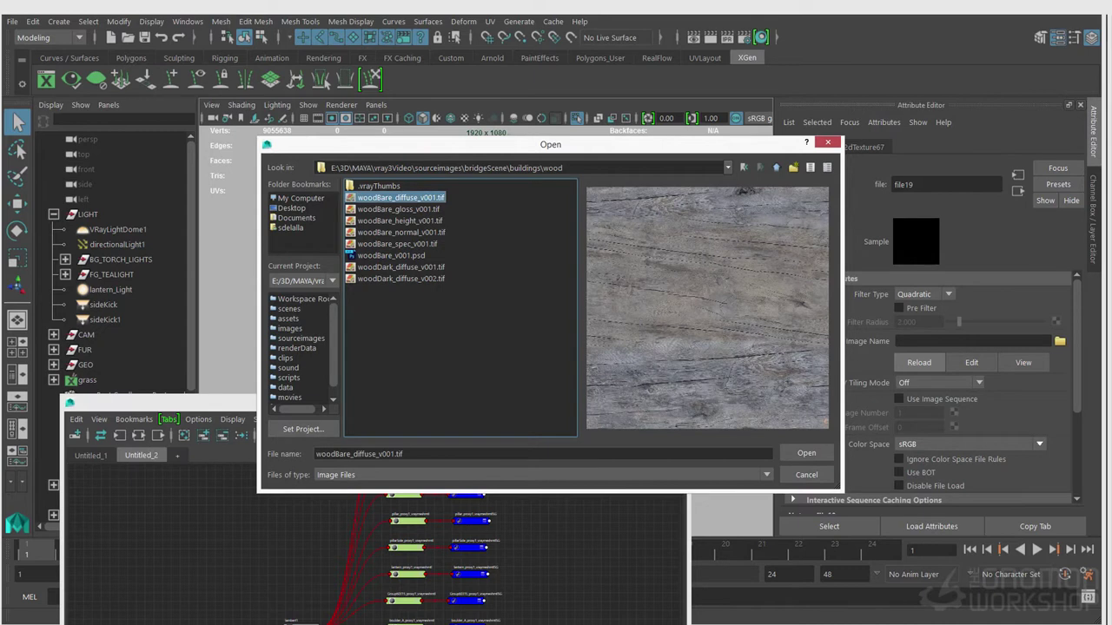
key(Return)
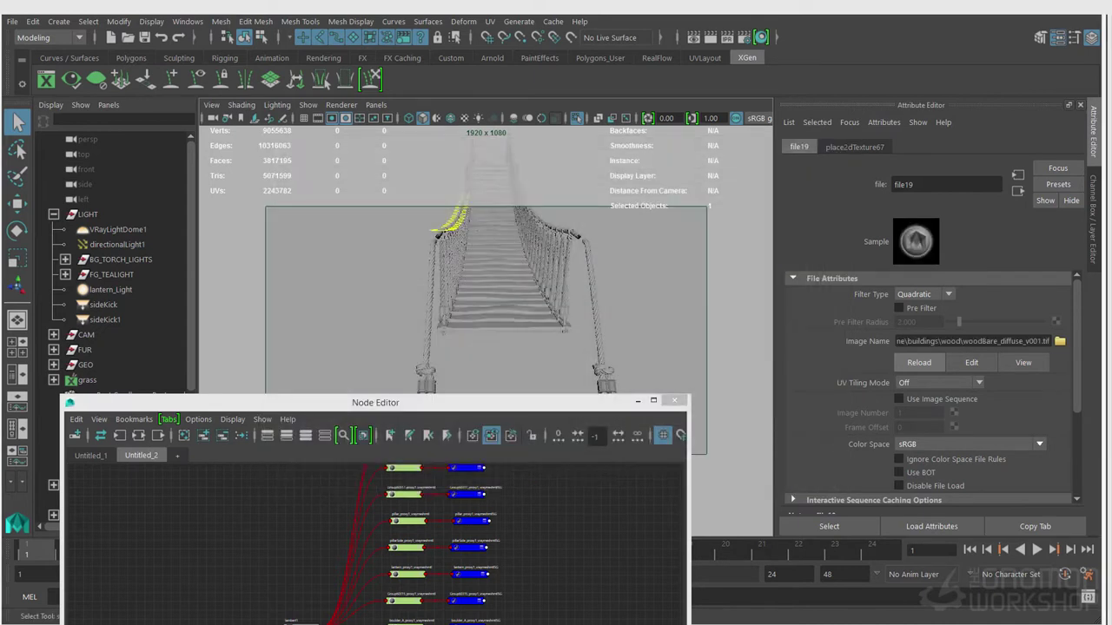
Graph the selected board's VRayMtl26 network and resize the Node Editor to show it fully
click(500, 303)
drag(375, 402, 373, 236)
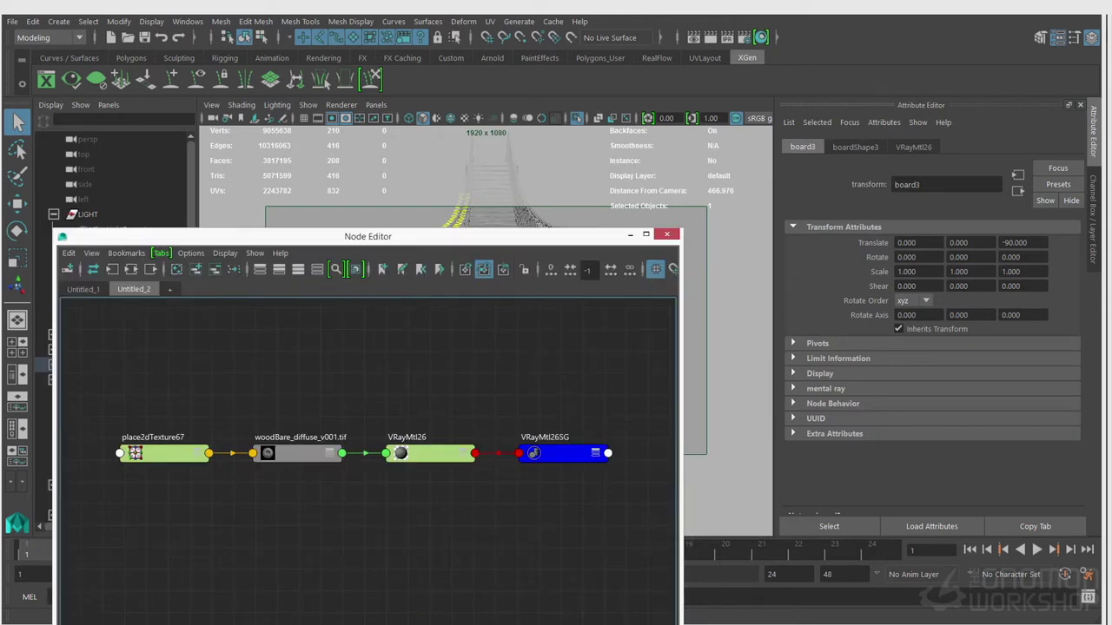
drag(374, 623, 373, 504)
drag(373, 236, 342, 237)
alt+middle_drag(348, 417, 339, 369)
Duplicate the woodBare_diffuse file node and connect place2dTexture67 to the copy
click(269, 405)
key(ctrl+d)
scroll(304, 365, down, 3)
drag(561, 359, 360, 389)
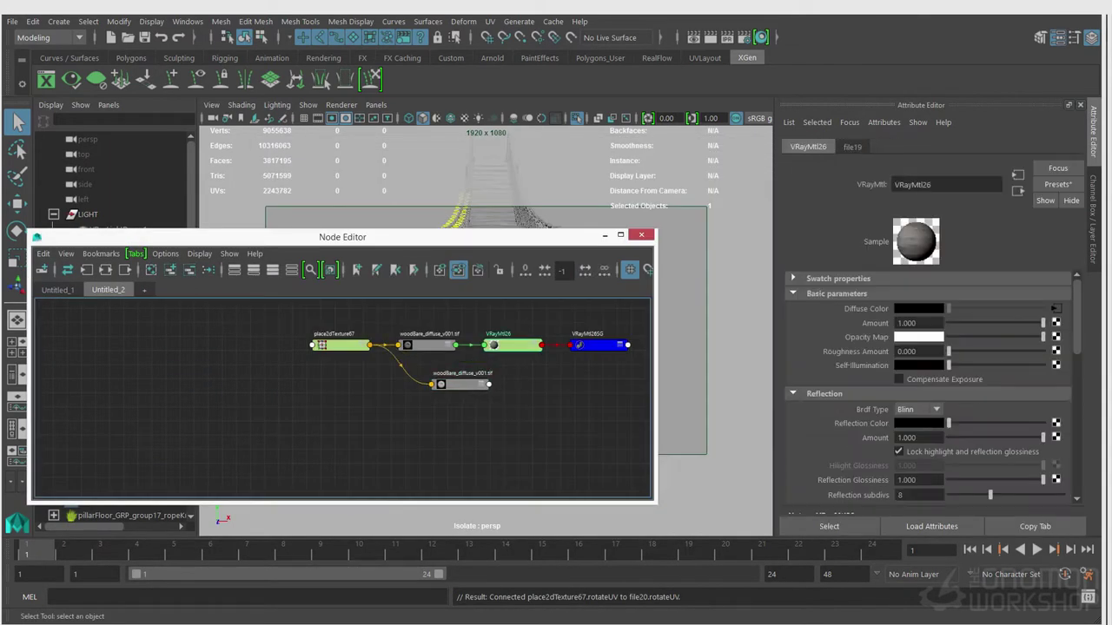
Connect the duplicated file texture to the VRayMtl26 reflection color and lower the reflection glossiness
middle_drag(461, 385, 918, 424)
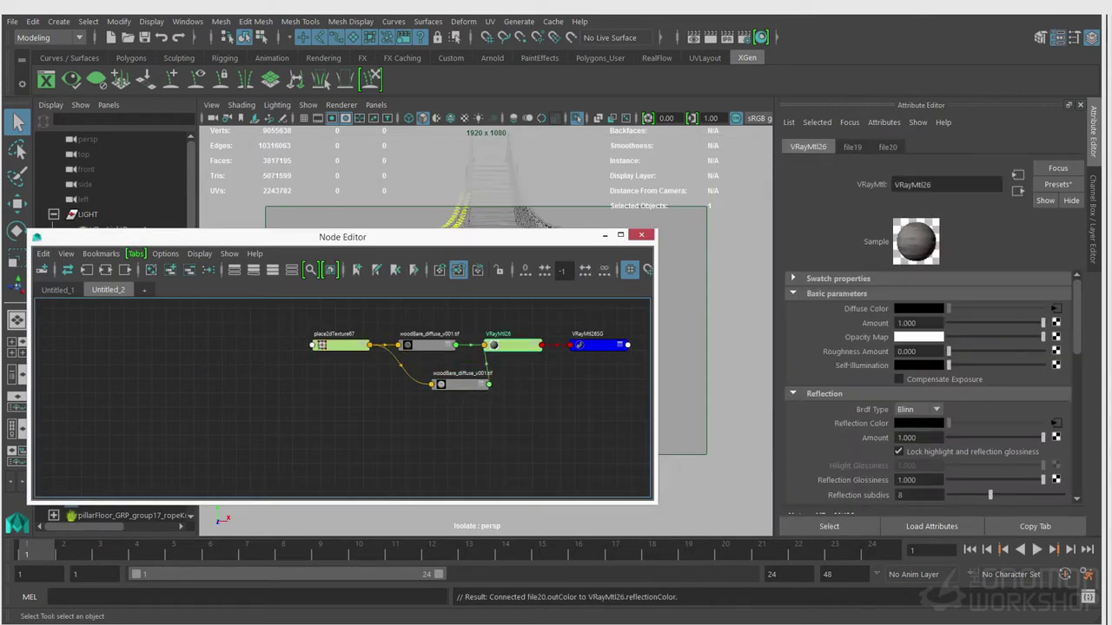
scroll(930, 400, down, 1)
drag(1043, 444, 996, 444)
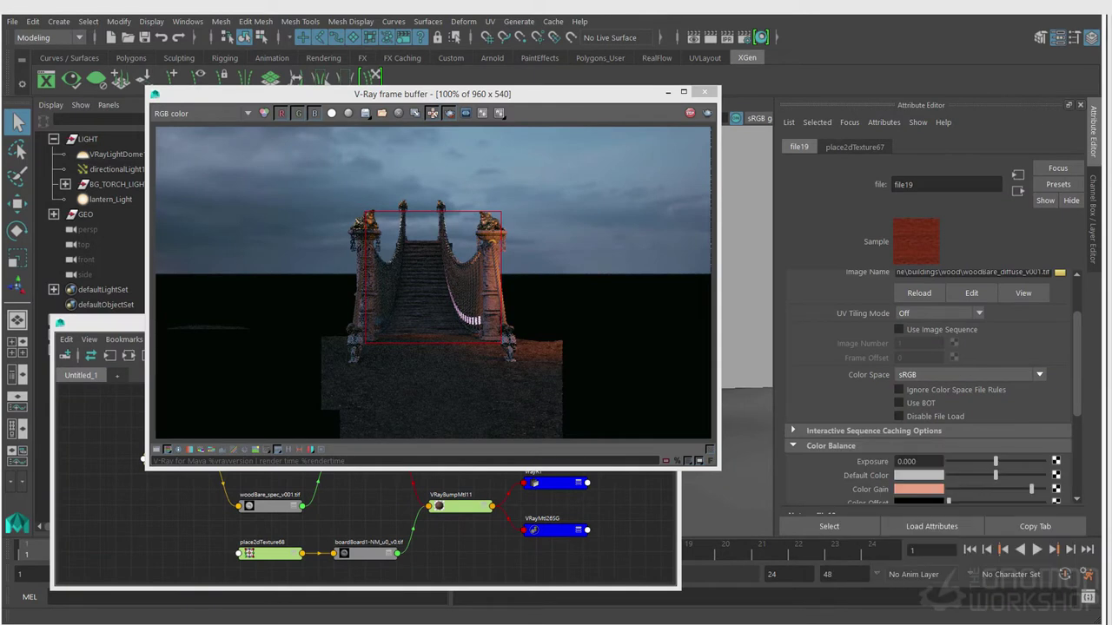
Replace the image in the board's file19 diffuse texture with woodDark_diffuse_v002.tif
scroll(928, 382, up, 2)
click(1059, 342)
click(400, 290)
click(400, 279)
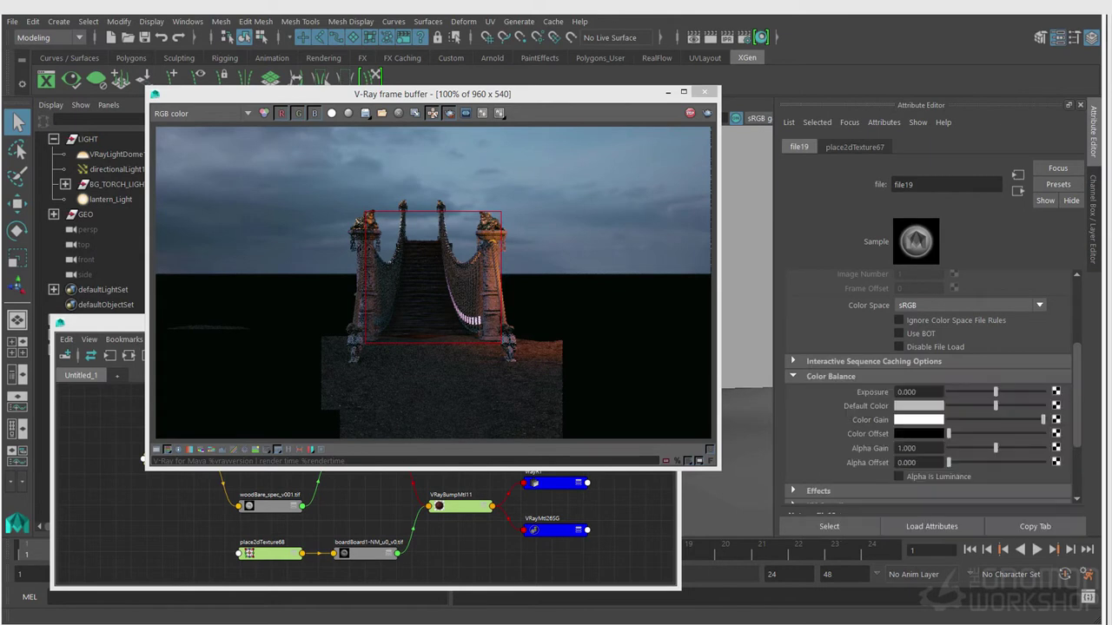
Tint the color gain of file19 to a pale warm cream
scroll(929, 391, up, 2)
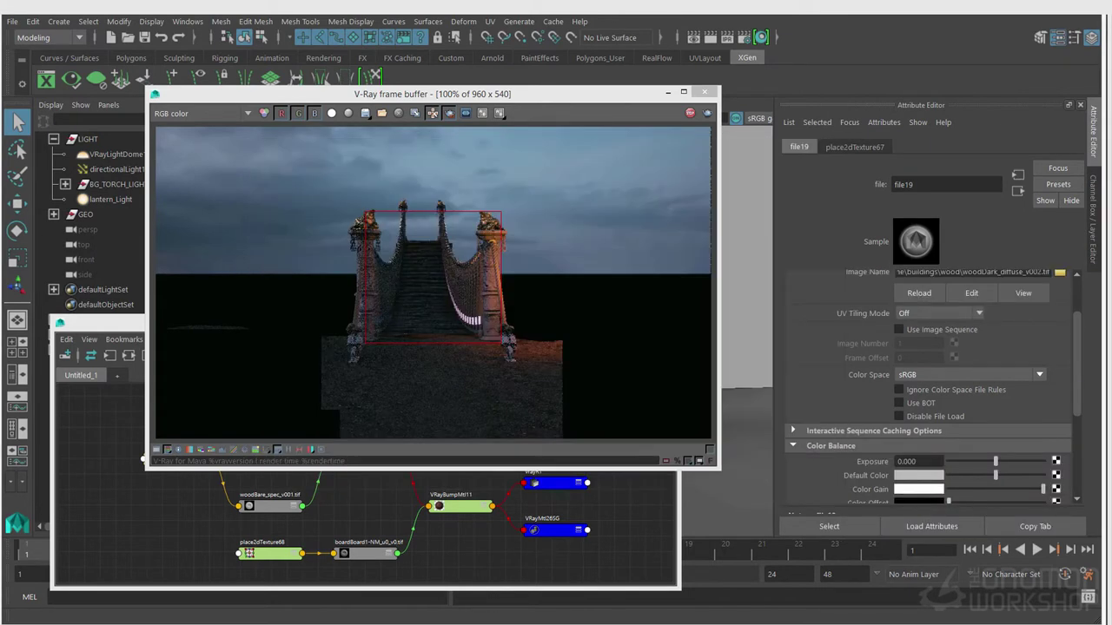
click(919, 489)
drag(867, 544, 912, 545)
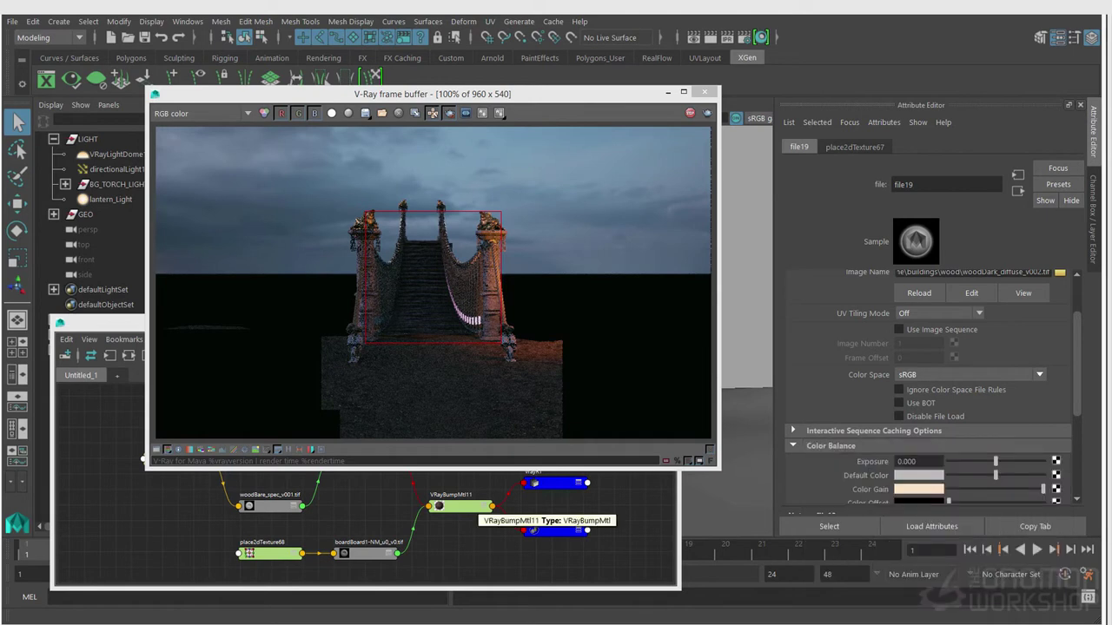
Move the floating windows aside and examine the rendered bridge boards and ropes from the side
drag(521, 94, 796, 182)
drag(261, 324, 197, 542)
alt+drag(244, 373, 373, 373)
alt+middle_drag(304, 374, 315, 339)
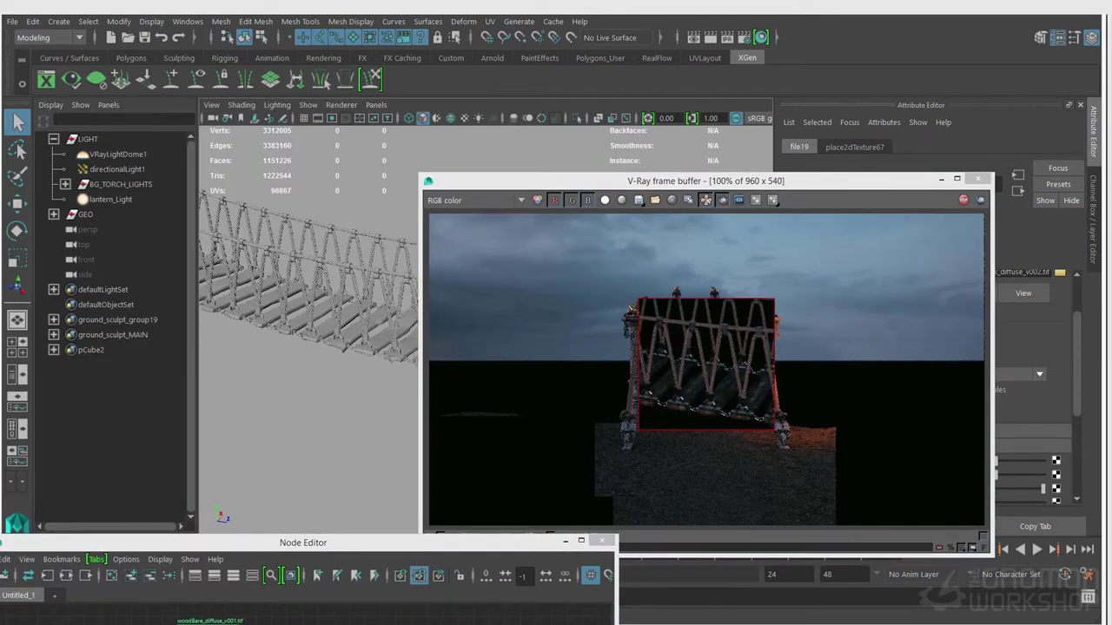
Rotate the directional light that illuminates the bridge
click(118, 169)
drag(796, 181, 957, 390)
key(e)
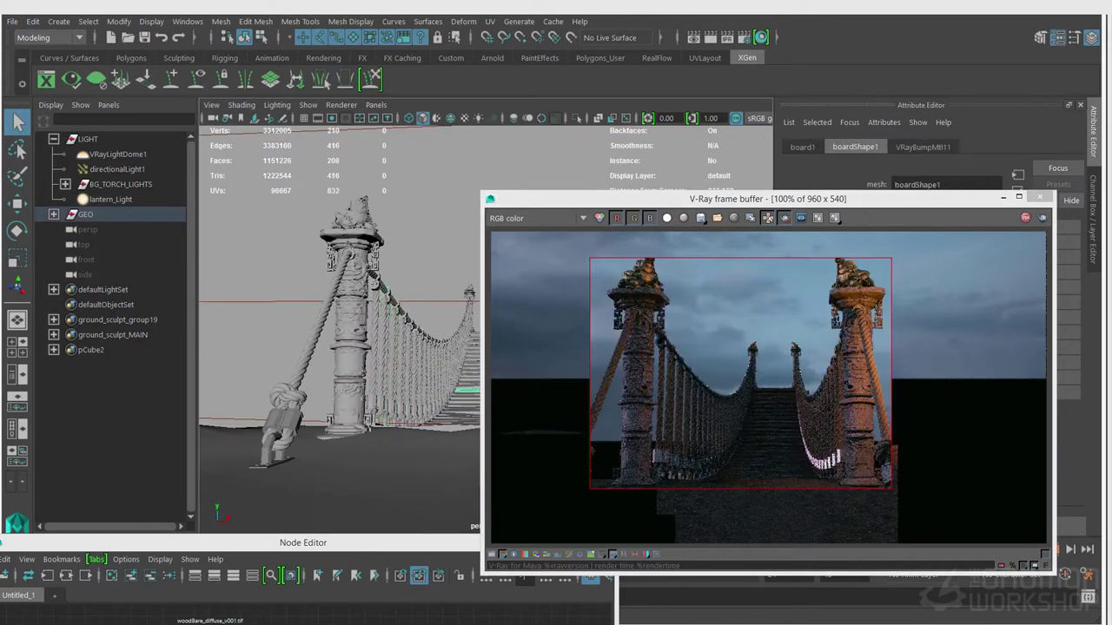
Open the woodBare_spec_v001.tif file texture from the shading network and limit the render region to the bridge walkway and ropes
drag(608, 198, 642, 310)
alt+right_drag(347, 374, 417, 373)
drag(642, 310, 583, 102)
drag(304, 543, 290, 290)
click(291, 428)
drag(584, 102, 322, 85)
click(197, 475)
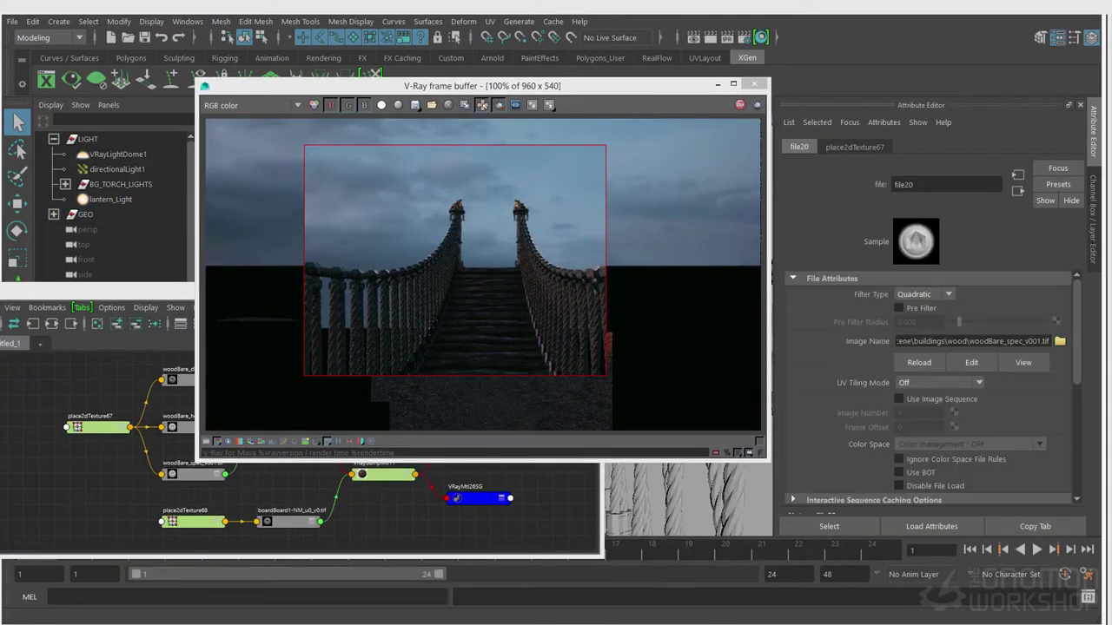
drag(346, 246, 597, 430)
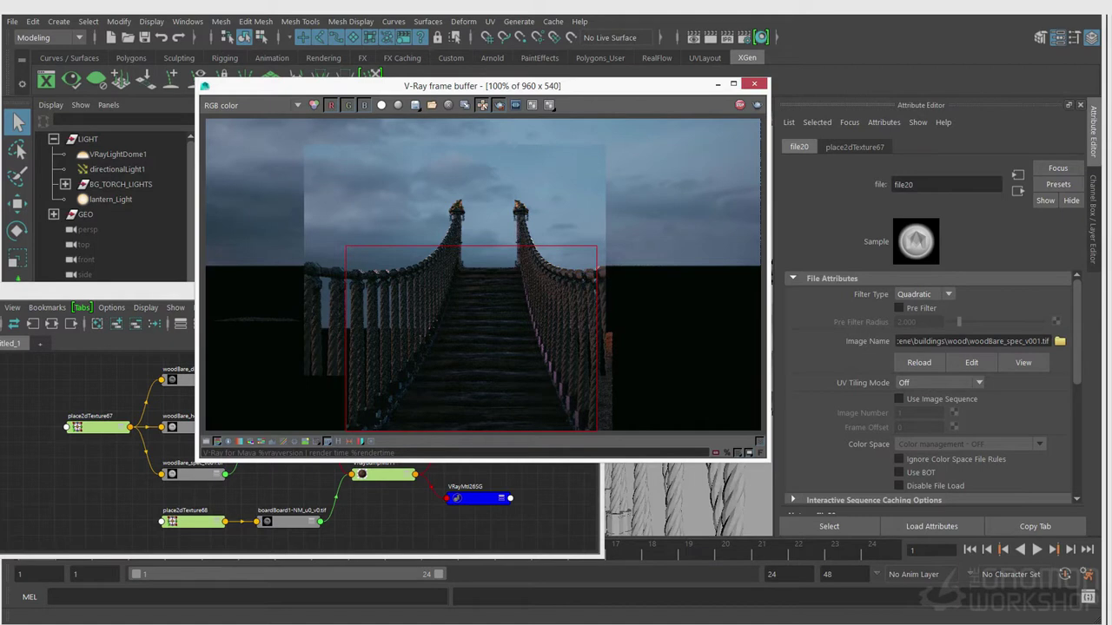
Adjust the color gain of the board's specular texture file20 and go to the plank_mtl reflection settings
scroll(921, 417, down, 4)
click(918, 420)
click(1016, 430)
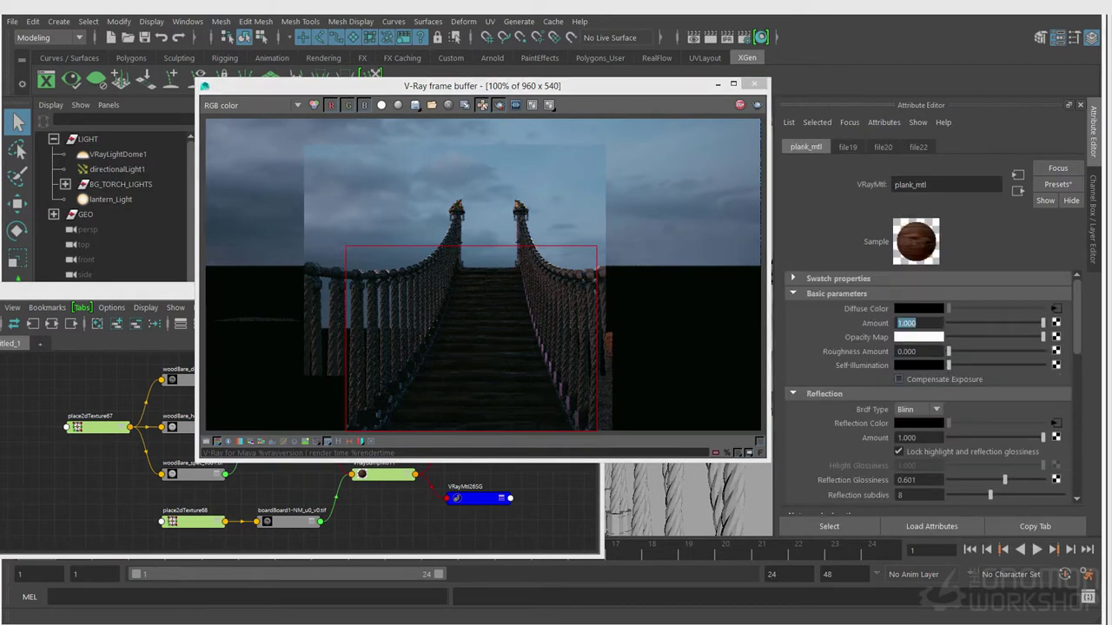
scroll(930, 382, down, 5)
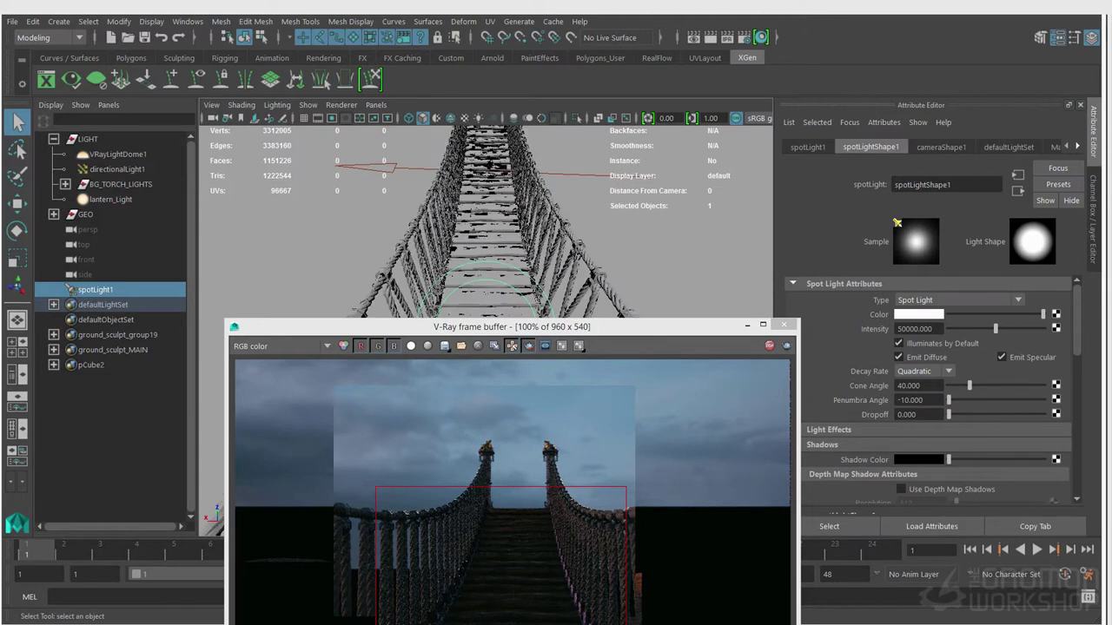
Set spotLight1's intensity to 500000 and penumbra angle to 50, and tint its light color salmon pink
text(0)
key(Return)
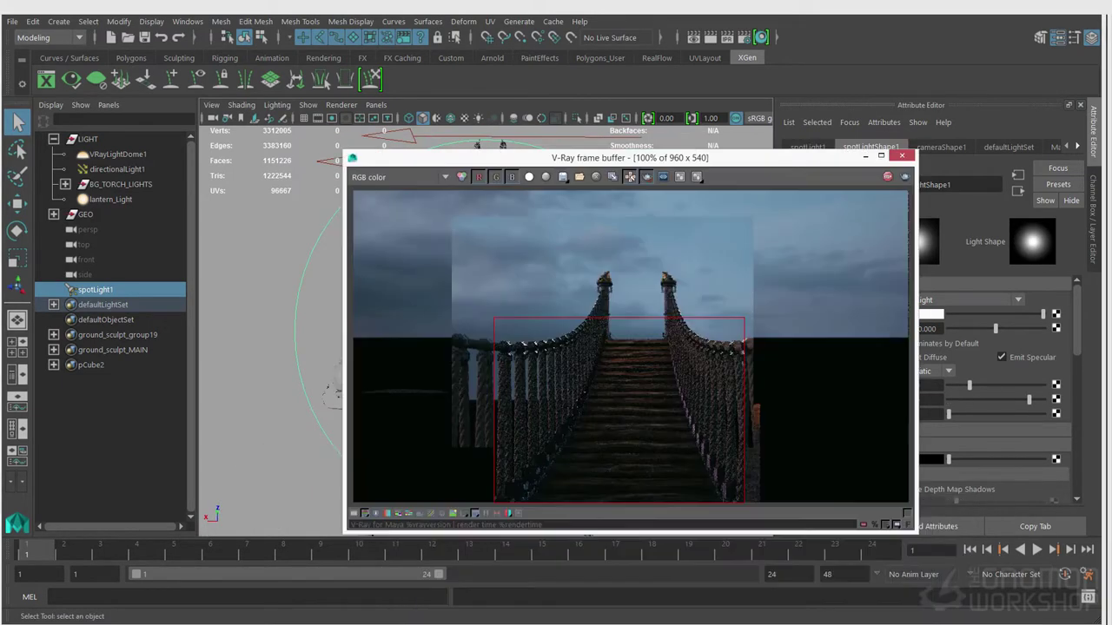
drag(629, 158, 398, 200)
click(918, 315)
click(1014, 319)
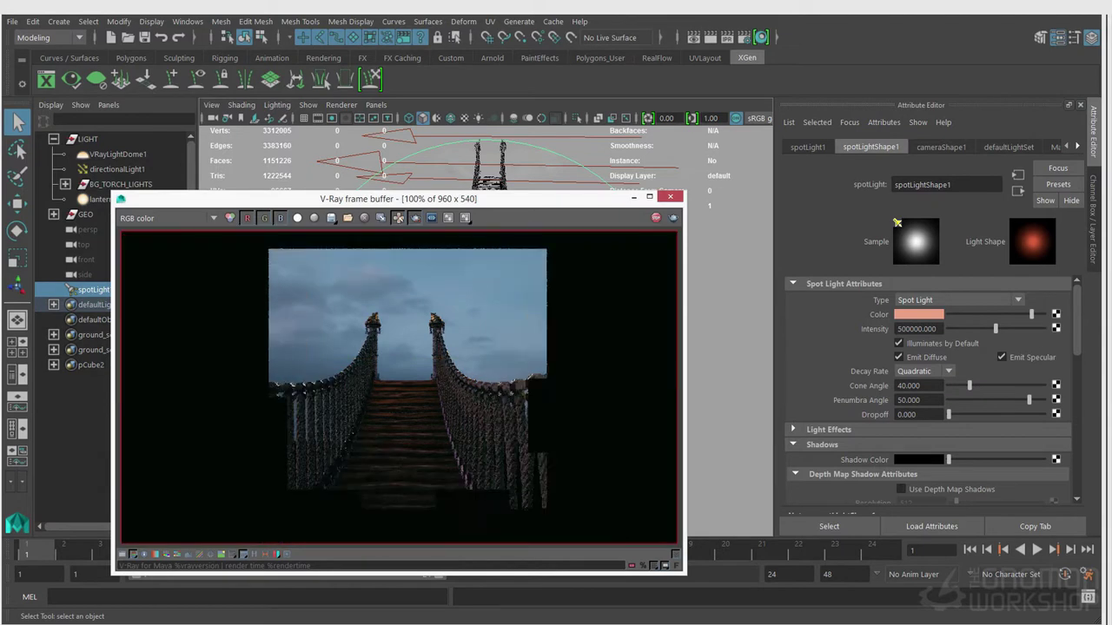
Frame the bridge from the front, select the boards around the gaps in the walkway and scale them
drag(399, 199, 610, 457)
click(375, 104)
click(564, 116)
alt+right_drag(556, 330, 382, 330)
drag(605, 457, 563, 128)
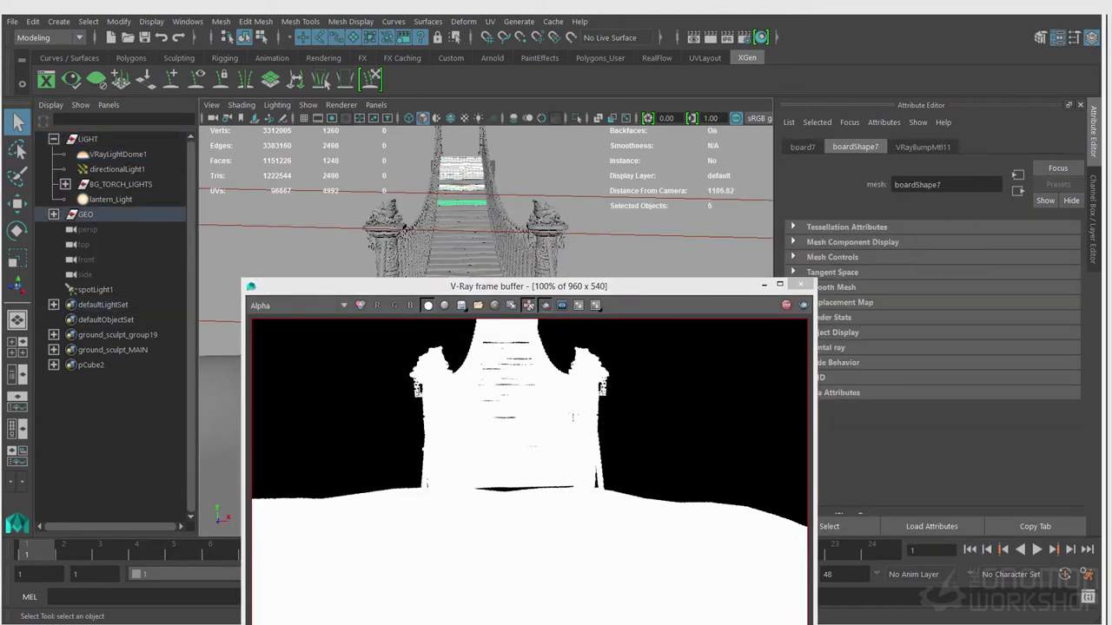
click(375, 106)
shift+click(461, 199)
key(r)
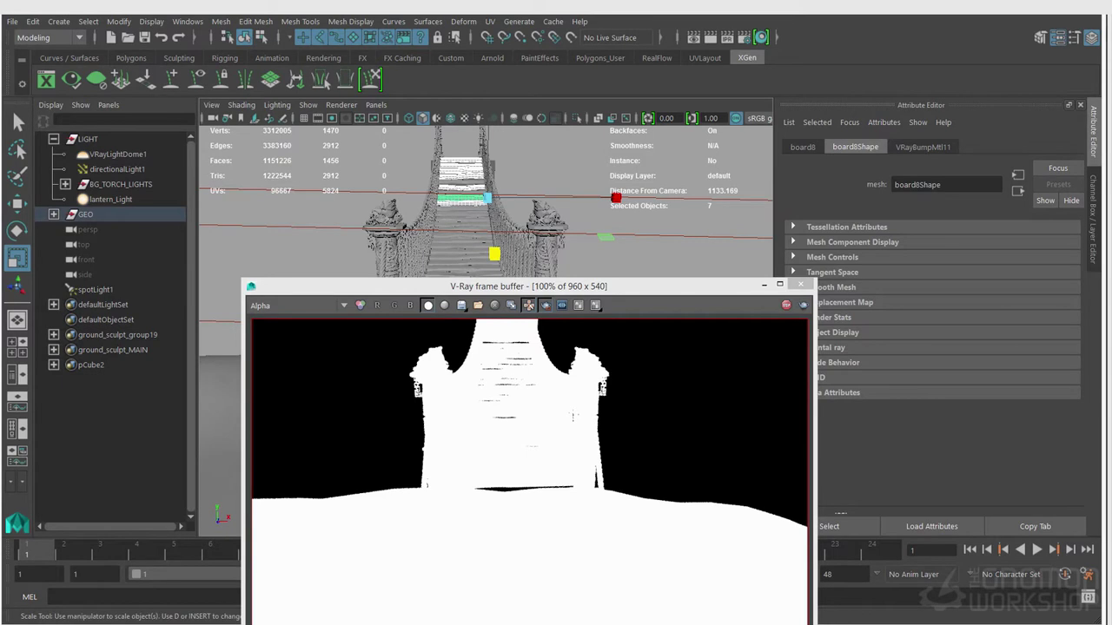
key(q)
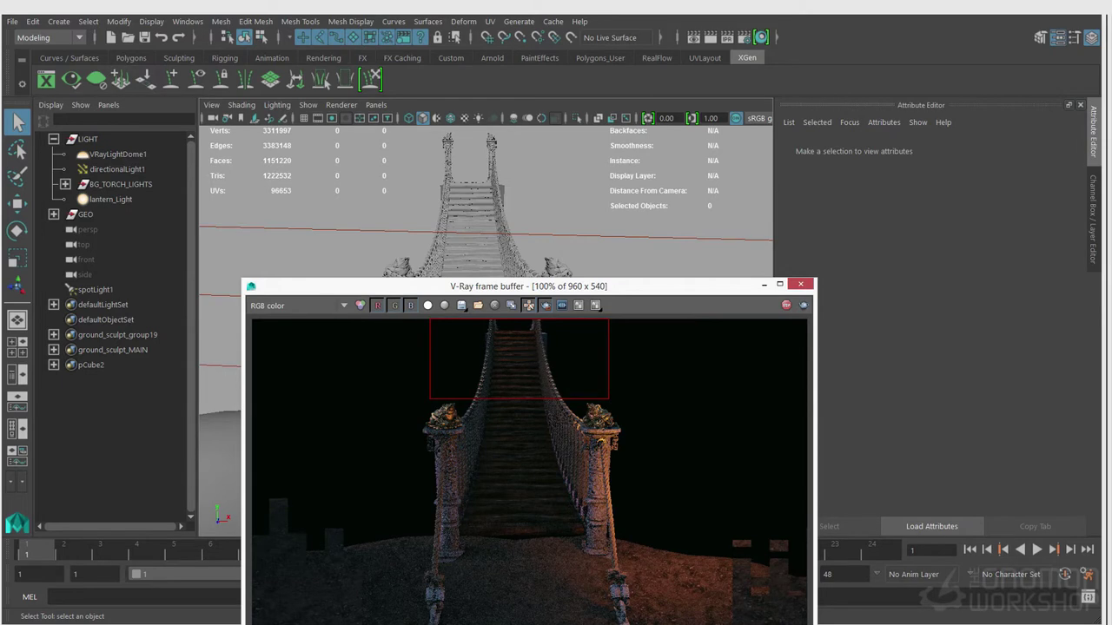
Inspect a bridge board's bump material and set the spot light's raytrace shadow light radius to 5
click(470, 218)
click(921, 147)
click(856, 147)
click(921, 147)
click(1065, 309)
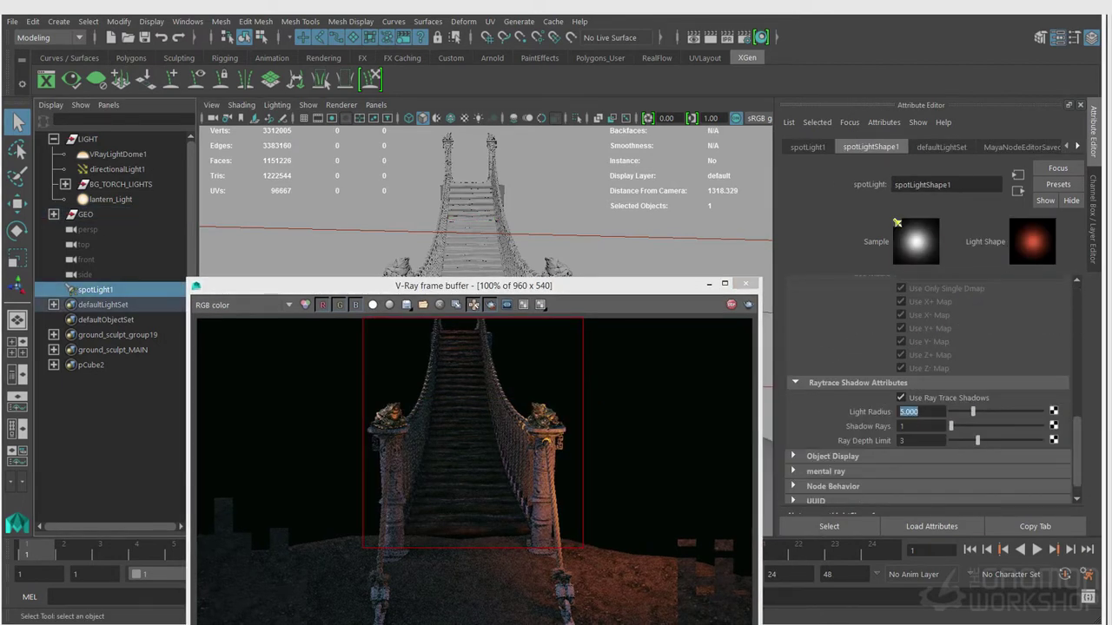
drag(608, 285, 661, 179)
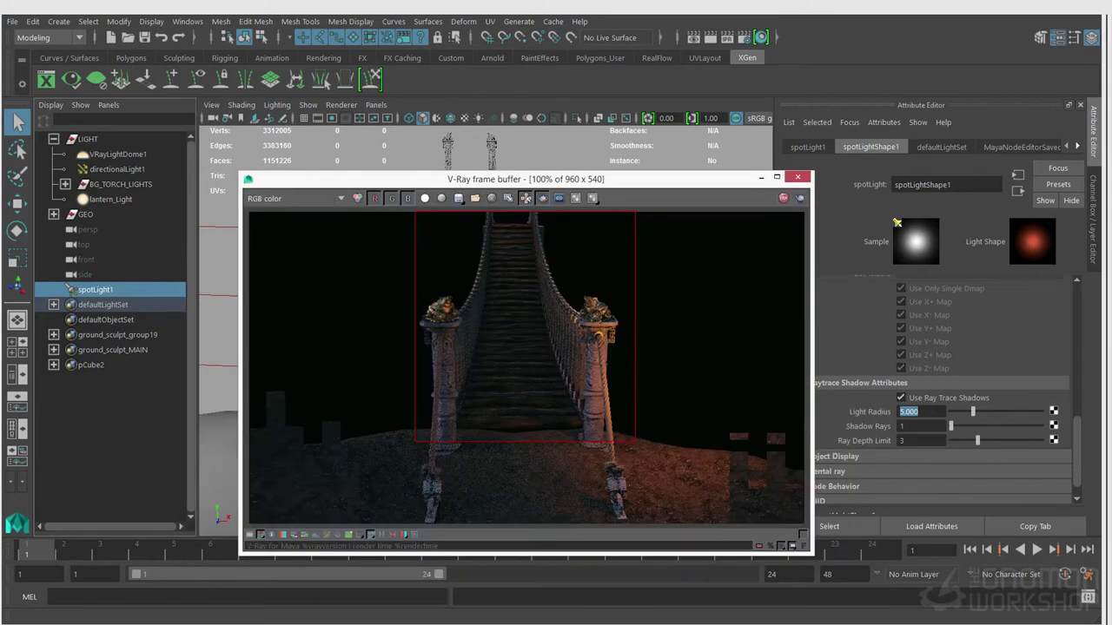
drag(661, 179, 881, 185)
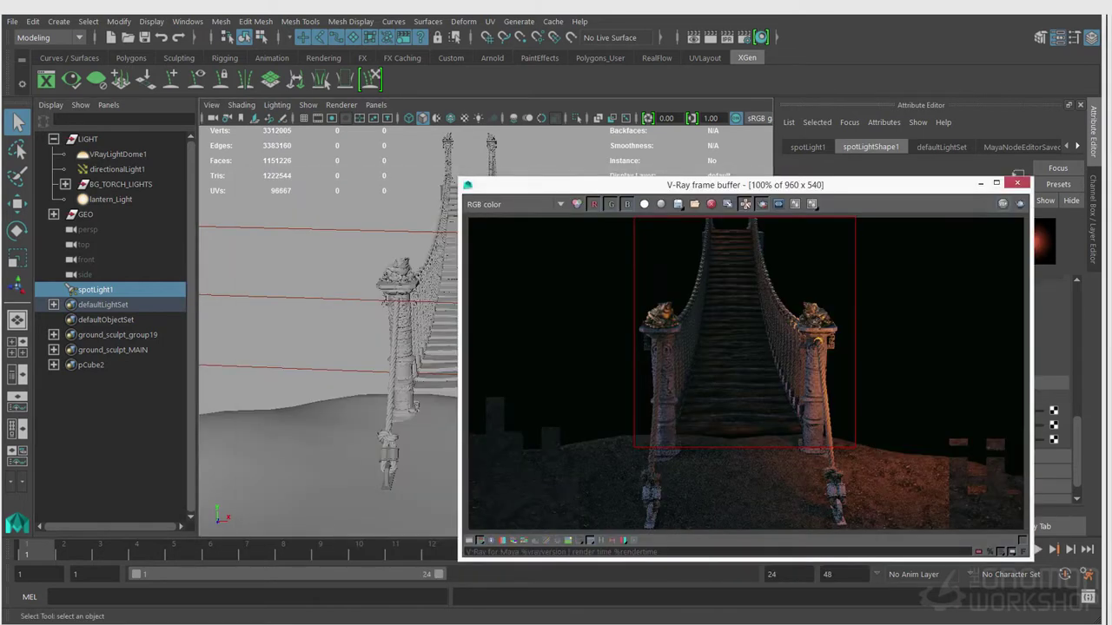
Select the attachments, rings and ground plates of both rope anchors in front of the bridge pillars
click(389, 461)
click(188, 21)
click(217, 168)
drag(95, 321, 556, 621)
drag(747, 185, 685, 578)
click(388, 453)
shift+click(388, 475)
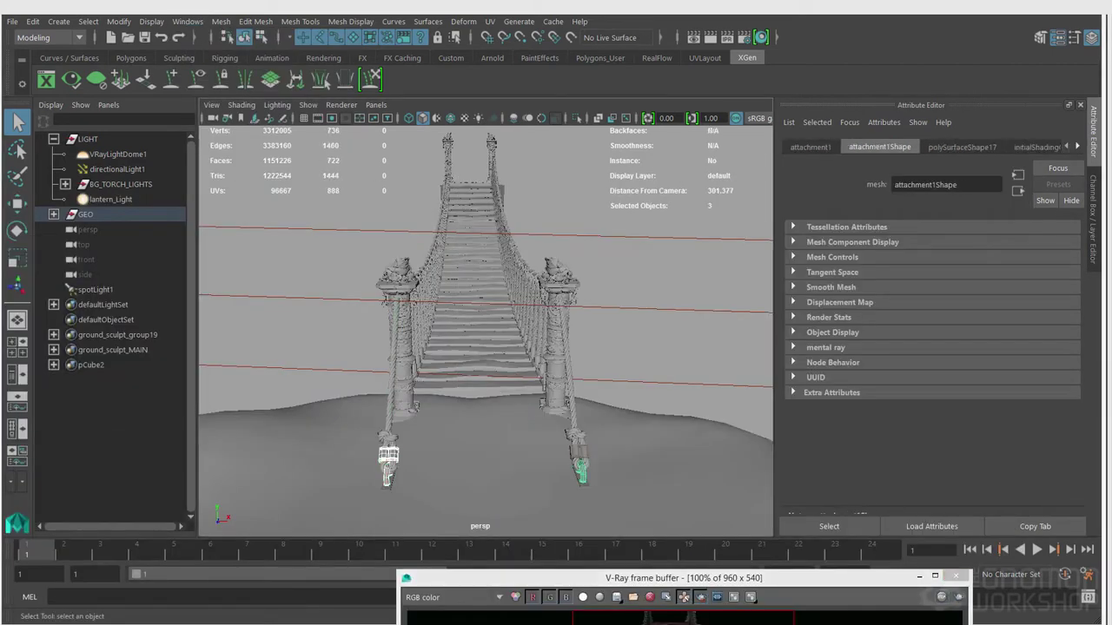
alt+drag(452, 365, 556, 339)
alt+right_drag(417, 348, 591, 347)
shift+click(662, 297)
shift+click(371, 446)
shift+click(359, 450)
shift+click(647, 302)
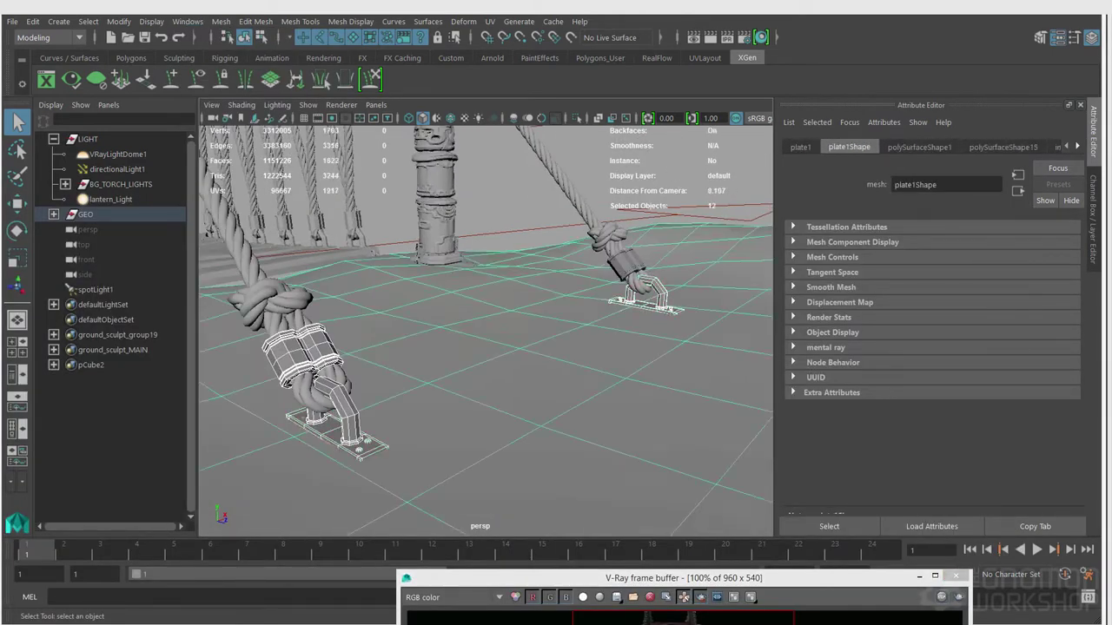
shift+click(627, 261)
Assign a new VRayMtl to the selected rope anchor parts and name it bridgeParts_mtl
click(187, 21)
click(212, 231)
click(787, 24)
alt+drag(487, 347, 573, 343)
right_drag(697, 218, 812, 603)
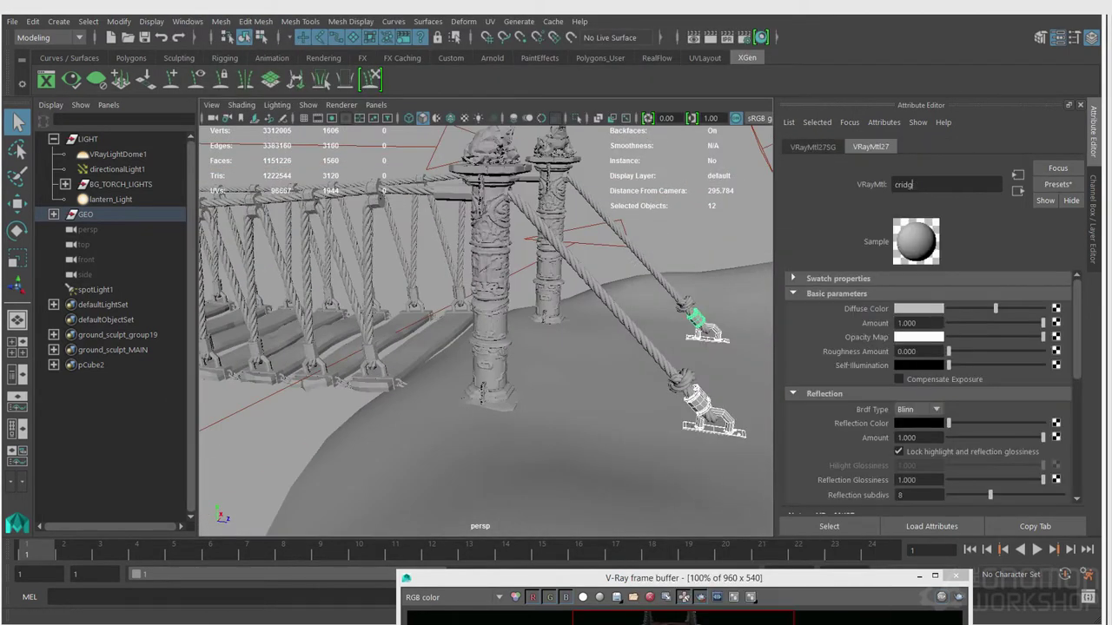
Graph the side rope proxy's materials in the Node Editor and move the bridgeParts_mtl nodes beneath its network
click(344, 278)
click(188, 21)
click(213, 185)
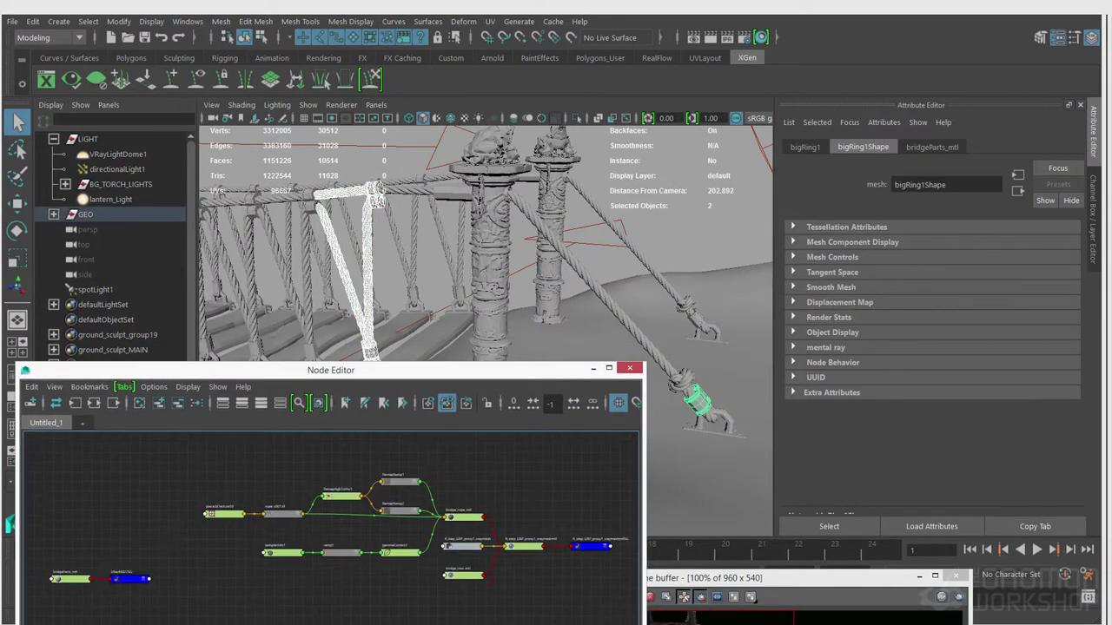
drag(71, 579, 364, 616)
drag(129, 579, 512, 623)
Replace bridge_iron_mtl with bridgeParts_mtl in the rope proxy's V-Ray mesh material
click(525, 546)
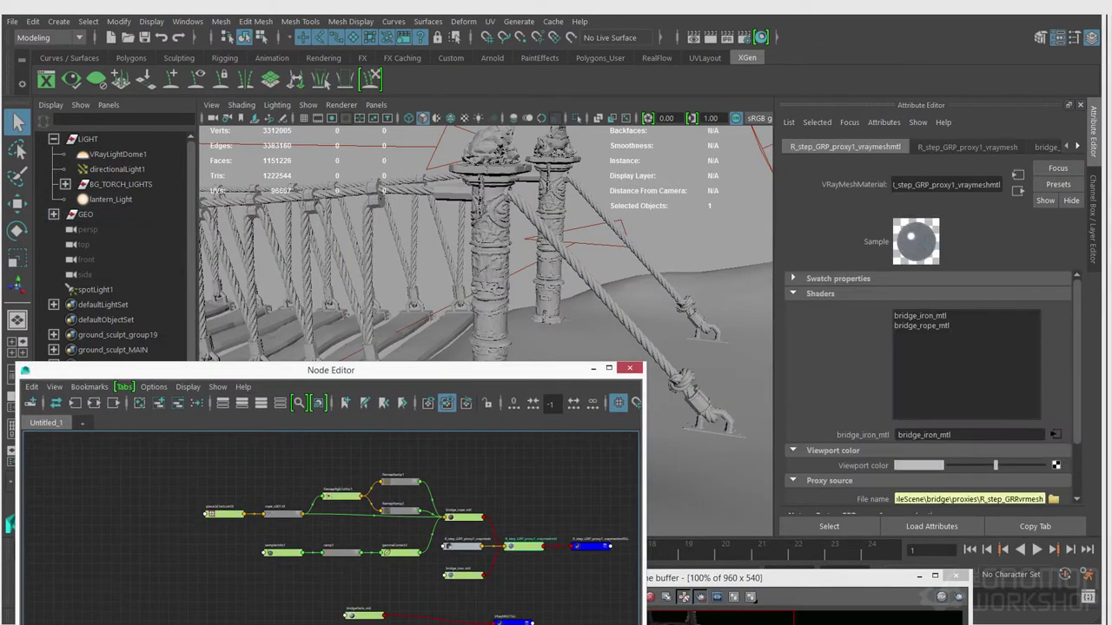
click(920, 316)
middle_drag(364, 616, 956, 435)
click(512, 623)
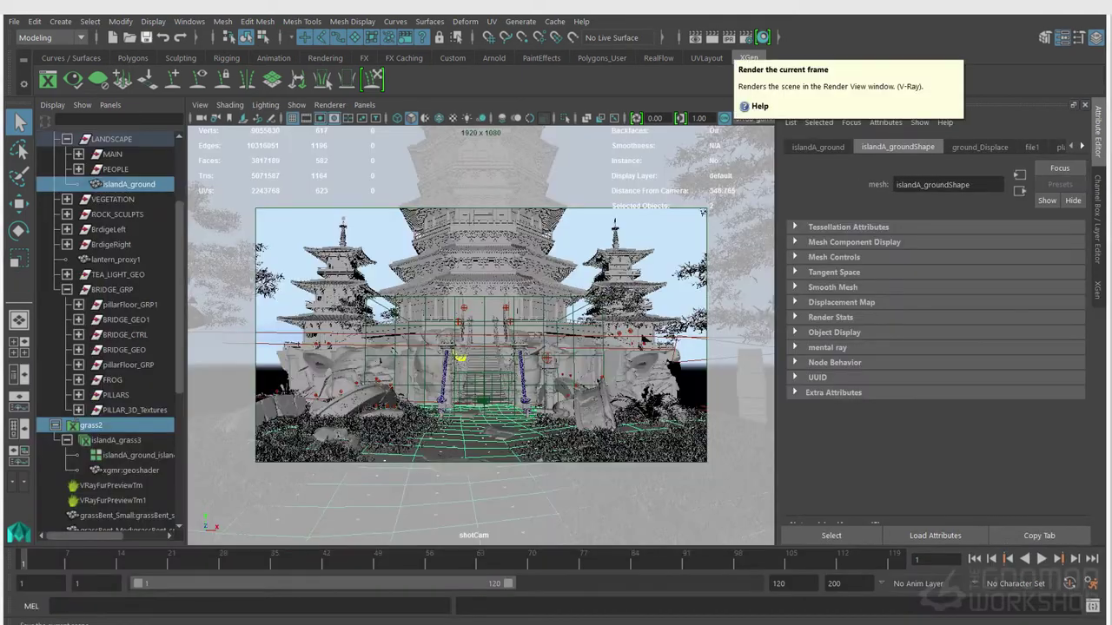
Save the full temple scene and render the current frame through shotCam
click(14, 21)
click(52, 96)
key(Return)
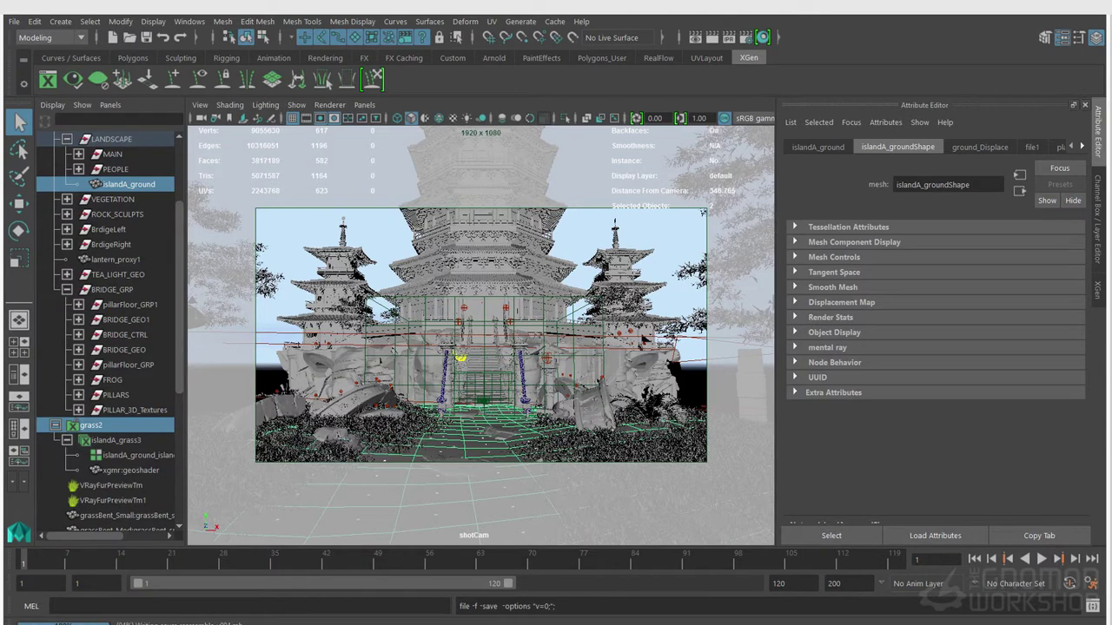
click(730, 37)
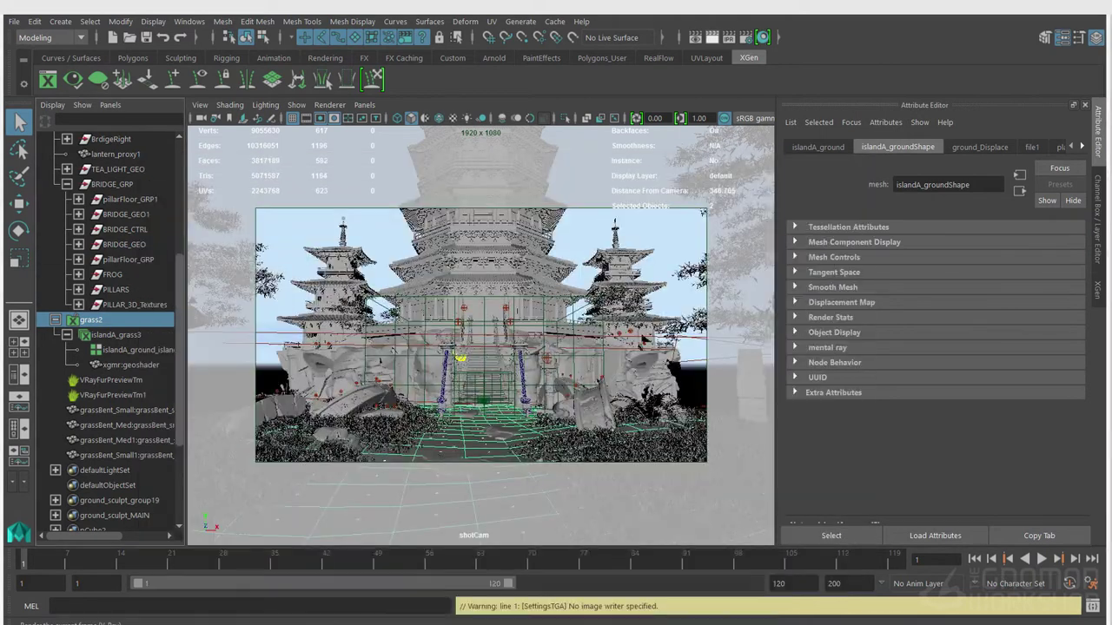
click(730, 37)
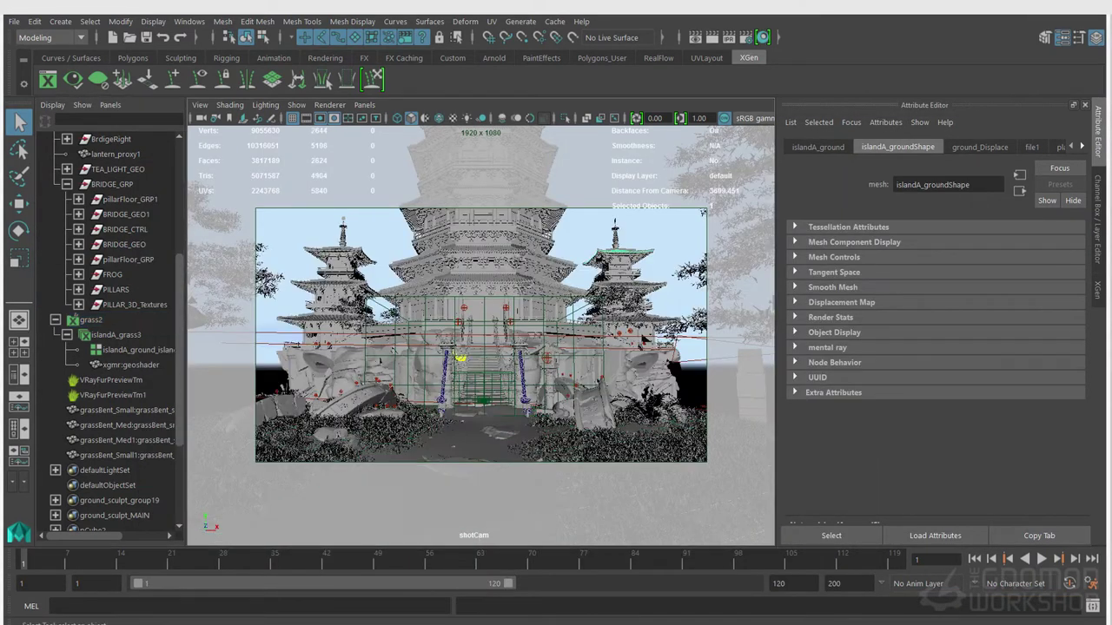
click(617, 273)
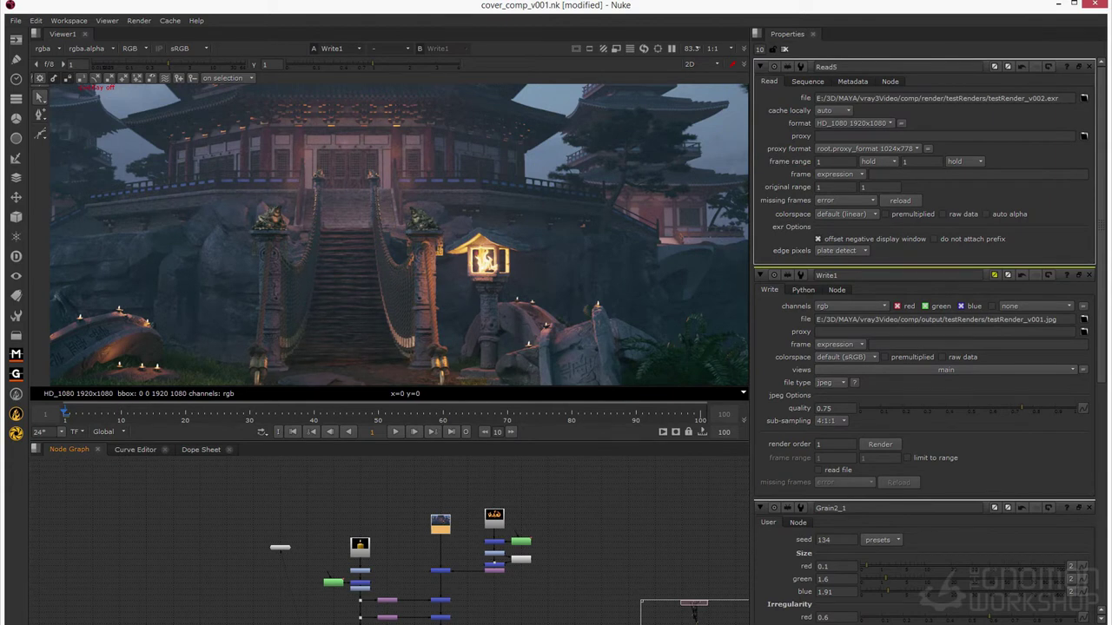
Switch to Nuke and examine the composited testRender_v002 image around the bridge, lantern and temple
scroll(408, 235, down, 4)
scroll(409, 556, down, 1)
middle_drag(434, 599, 403, 473)
scroll(408, 530, up, 3)
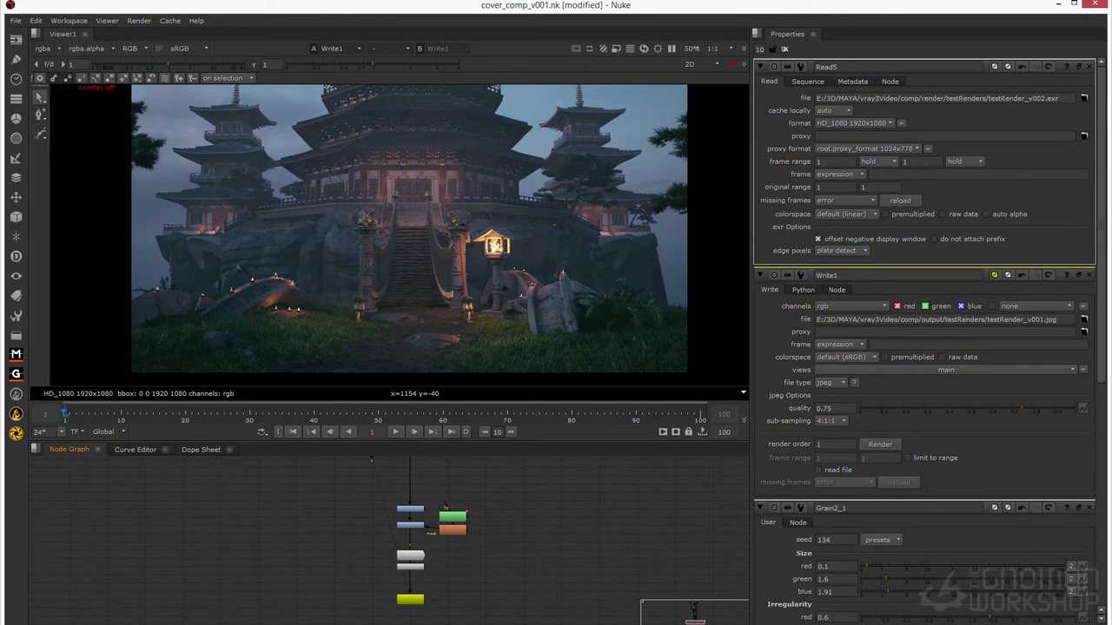
middle_drag(410, 169, 407, 190)
scroll(407, 190, up, 5)
scroll(439, 227, down, 4)
scroll(434, 226, down, 1)
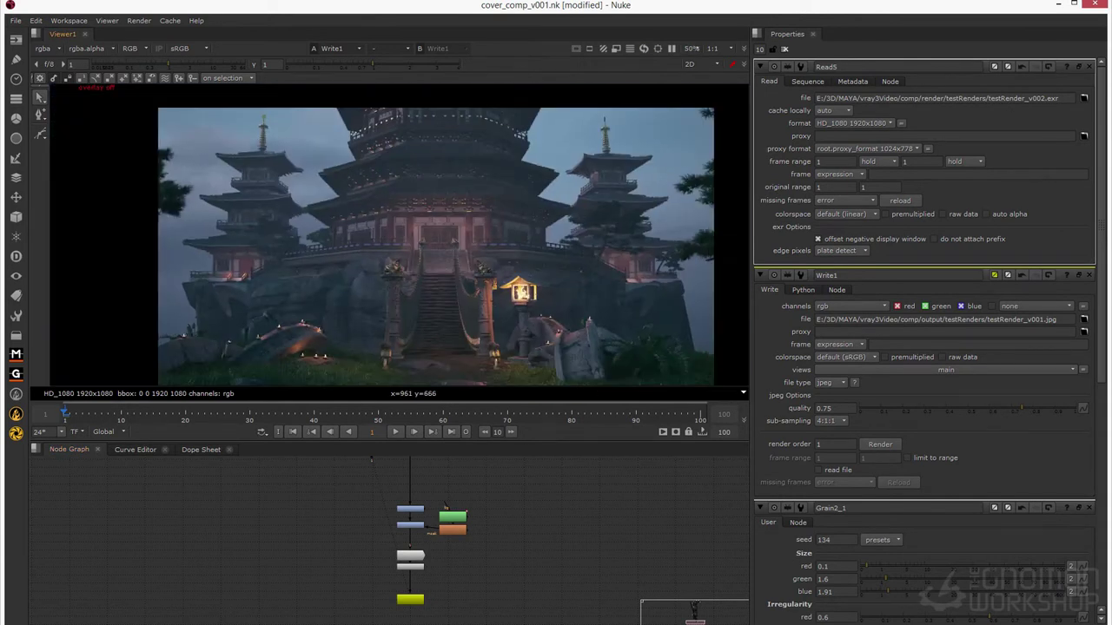
middle_drag(487, 319, 485, 300)
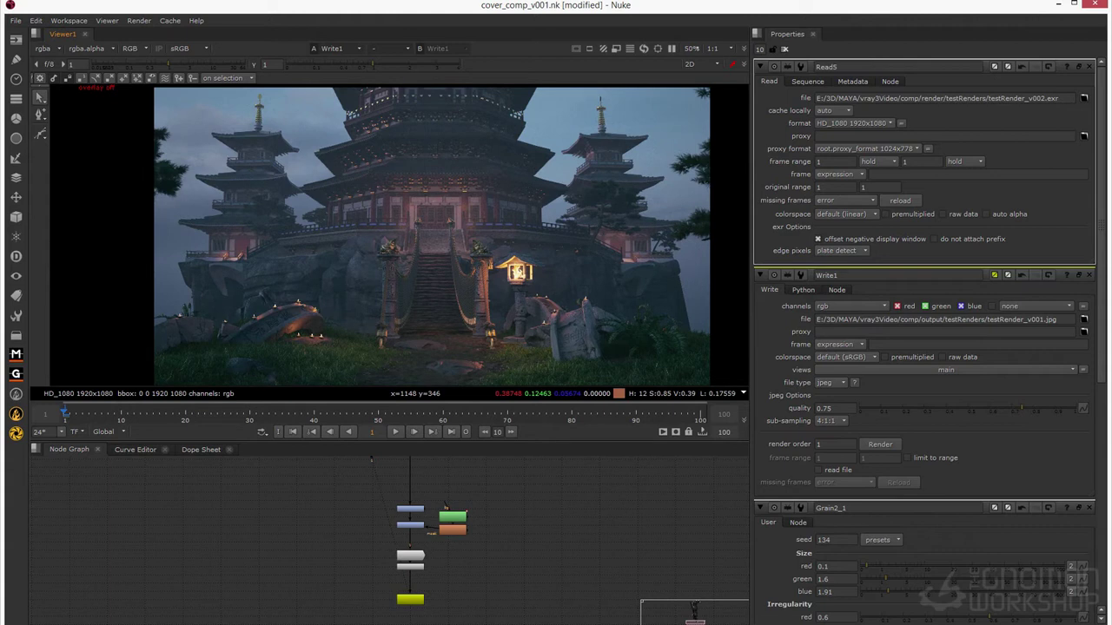
middle_drag(485, 300, 479, 300)
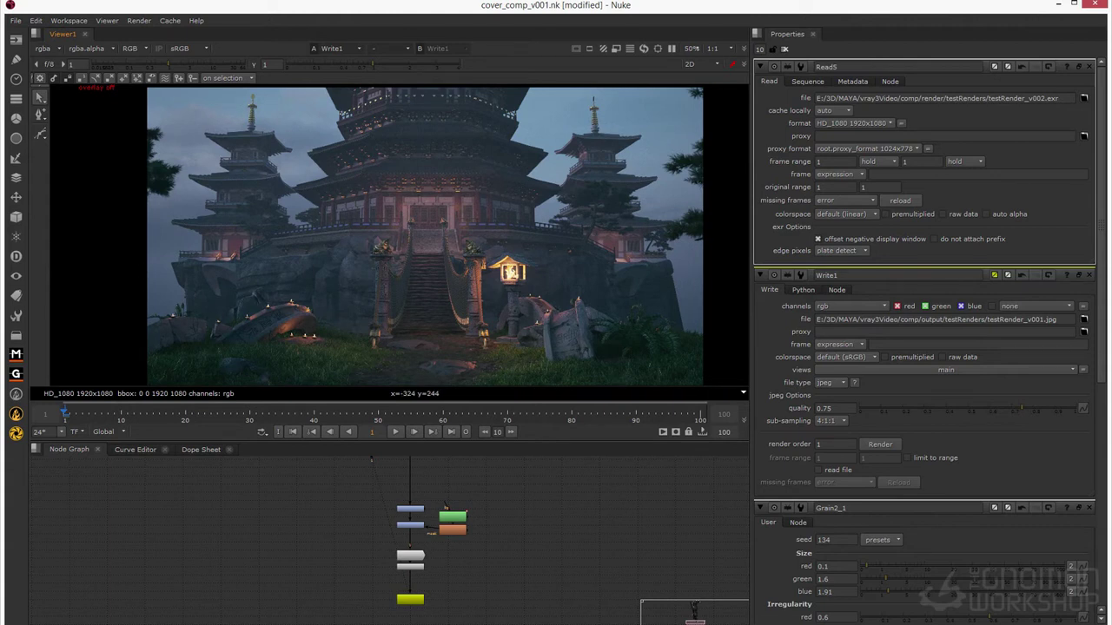
Version up the Write1 output file to testRender_v002.jpg and render it
double_click(410, 599)
right_click(412, 599)
key(Escape)
key(alt+Up)
right_click(412, 599)
key(F7)
key(Return)
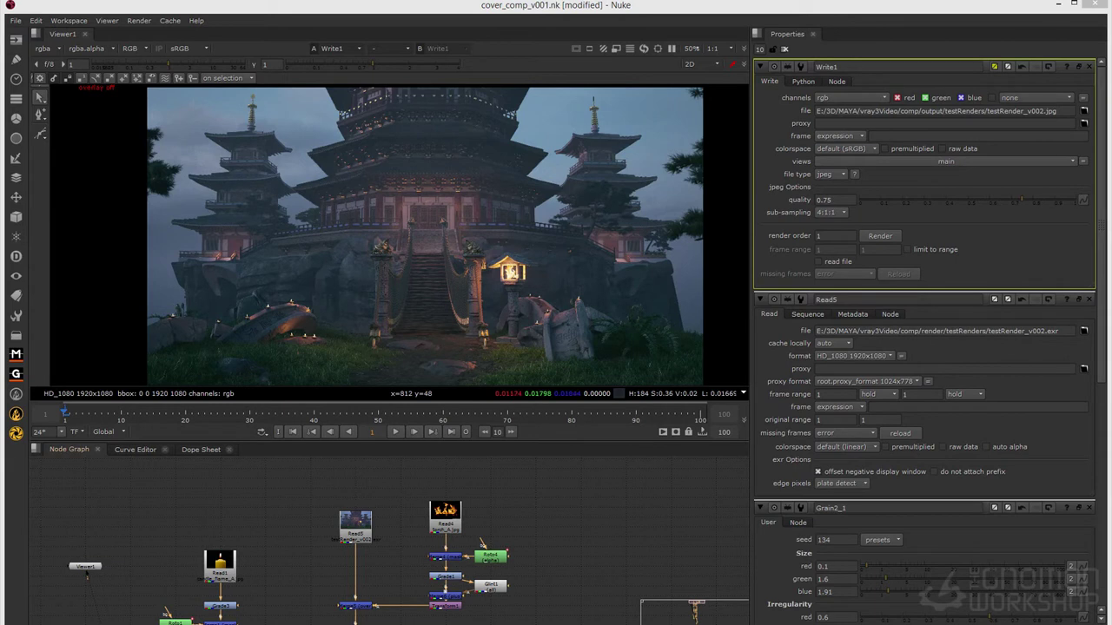
Copy the torch flame node branch and paste duplicates of it beside the original
middle_drag(537, 543, 501, 498)
scroll(501, 499, down, 1)
drag(491, 486, 391, 606)
key(ctrl+c)
key(ctrl+v)
drag(513, 511, 515, 519)
click(626, 533)
middle_drag(628, 533, 597, 535)
key(ctrl+v)
Arrange the duplicated torch flame branches side by side in a row next to the original branch
scroll(598, 535, down, 1)
drag(395, 515, 445, 589)
drag(544, 507, 600, 590)
middle_drag(565, 565, 564, 547)
drag(565, 547, 618, 542)
key(ctrl+z)
drag(622, 499, 545, 576)
drag(561, 523, 636, 523)
drag(549, 486, 501, 570)
drag(510, 503, 554, 523)
drag(510, 483, 453, 577)
drag(464, 510, 501, 522)
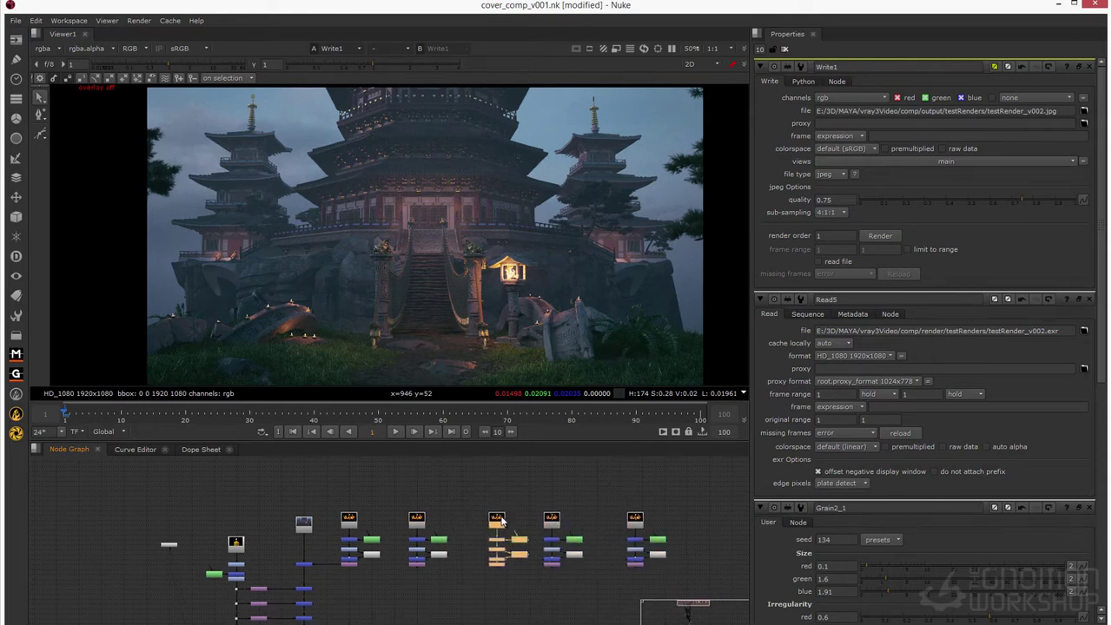
Move the temple render's read node and all torch flame branches higher in the node graph
drag(273, 572, 685, 491)
drag(306, 521, 305, 468)
click(389, 520)
middle_drag(388, 521, 398, 537)
scroll(400, 538, up, 2)
Merge the second torch branch over the temple render with a new Merge node and view its result
double_click(434, 519)
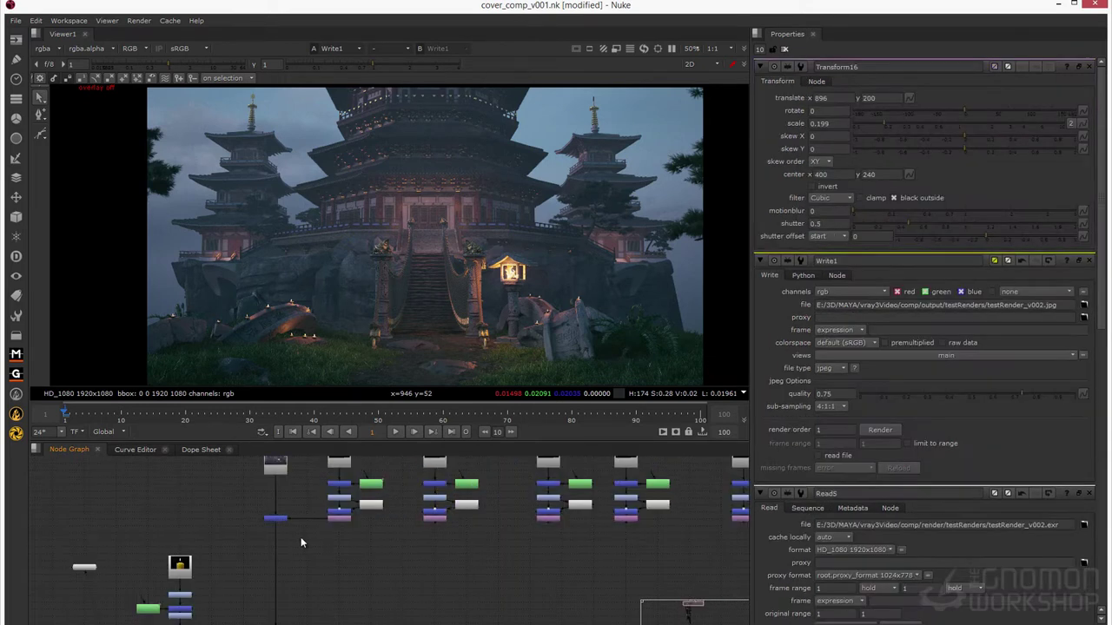
click(275, 518)
key(m)
ctrl+drag(357, 528, 435, 538)
middle_drag(457, 514, 459, 547)
double_click(436, 551)
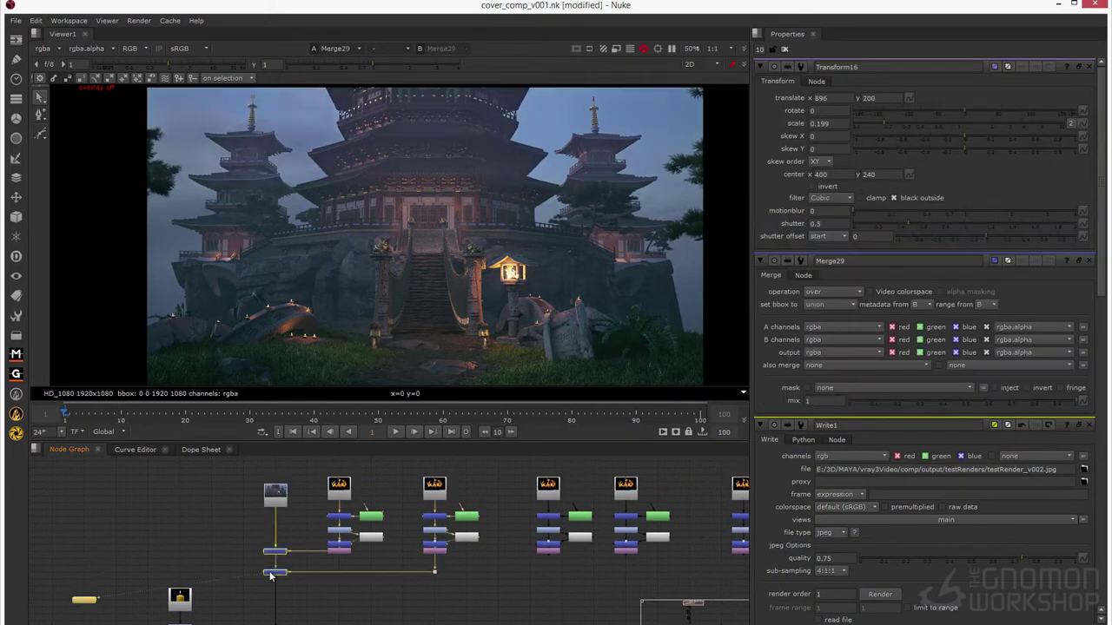
click(272, 572)
key(1)
Place the second torch flame on the balcony beside the temple stairs with Transform16, scaled to 0.062 at translate 663.4, 392
click(439, 552)
drag(521, 273, 411, 230)
scroll(399, 231, up, 3)
ctrl+drag(492, 229, 402, 243)
drag(397, 246, 370, 206)
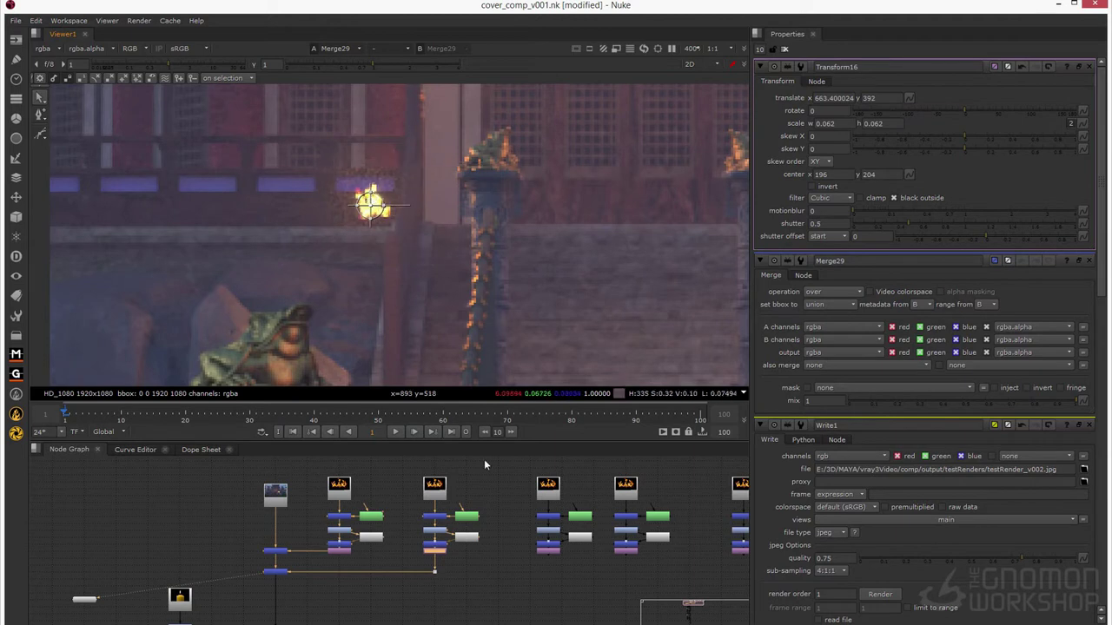
scroll(392, 264, down, 5)
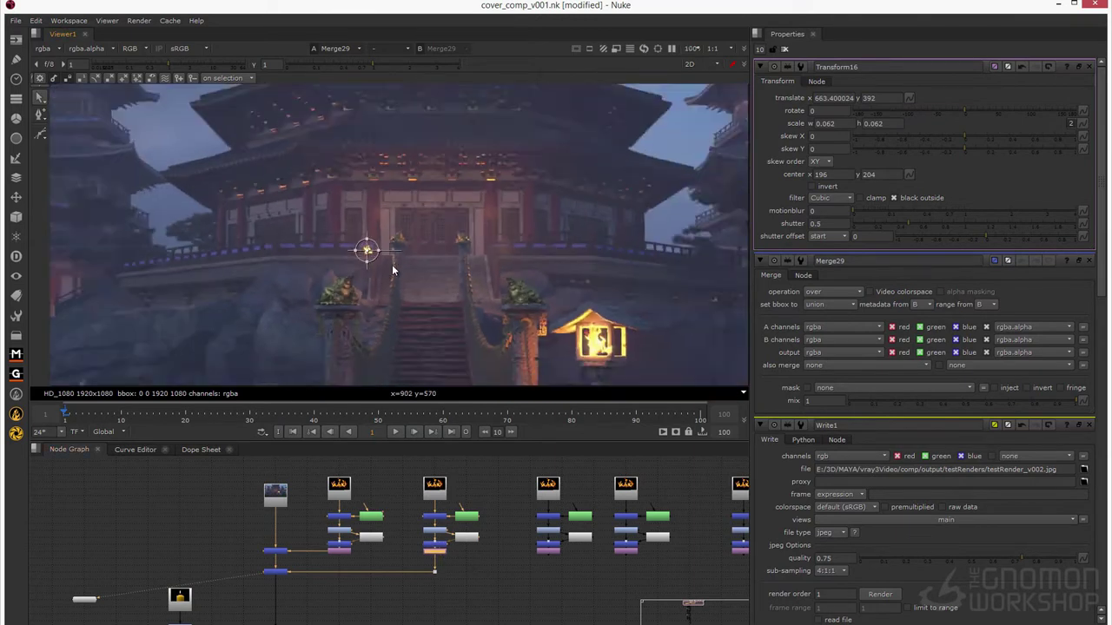
View the second torch's merged footage and reshape the Roto6 Bezier mask around a different, taller flame
double_click(434, 487)
click(430, 518)
key(1)
double_click(465, 519)
key(ctrl+a)
drag(340, 211, 389, 206)
drag(400, 243, 423, 151)
drag(411, 198, 393, 201)
drag(401, 233, 353, 227)
drag(363, 185, 370, 196)
View the third torch branch's merge and shift the Roto7 Bezier mask onto another flame
middle_drag(486, 545, 456, 530)
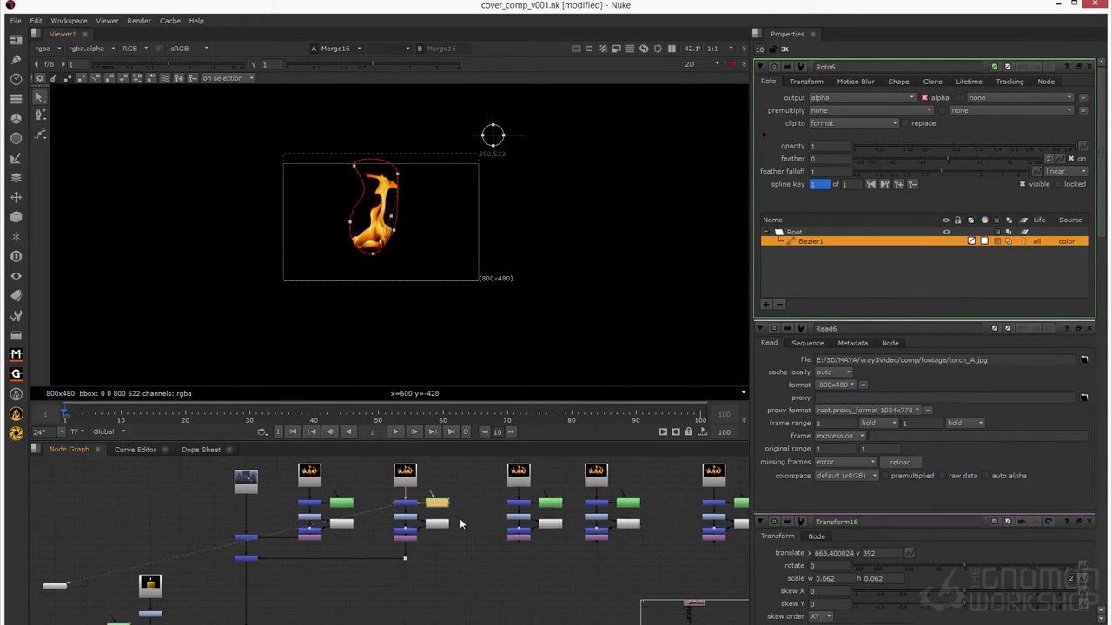
click(528, 503)
key(1)
double_click(548, 504)
key(ctrl+a)
drag(295, 244, 325, 231)
middle_drag(549, 534, 503, 538)
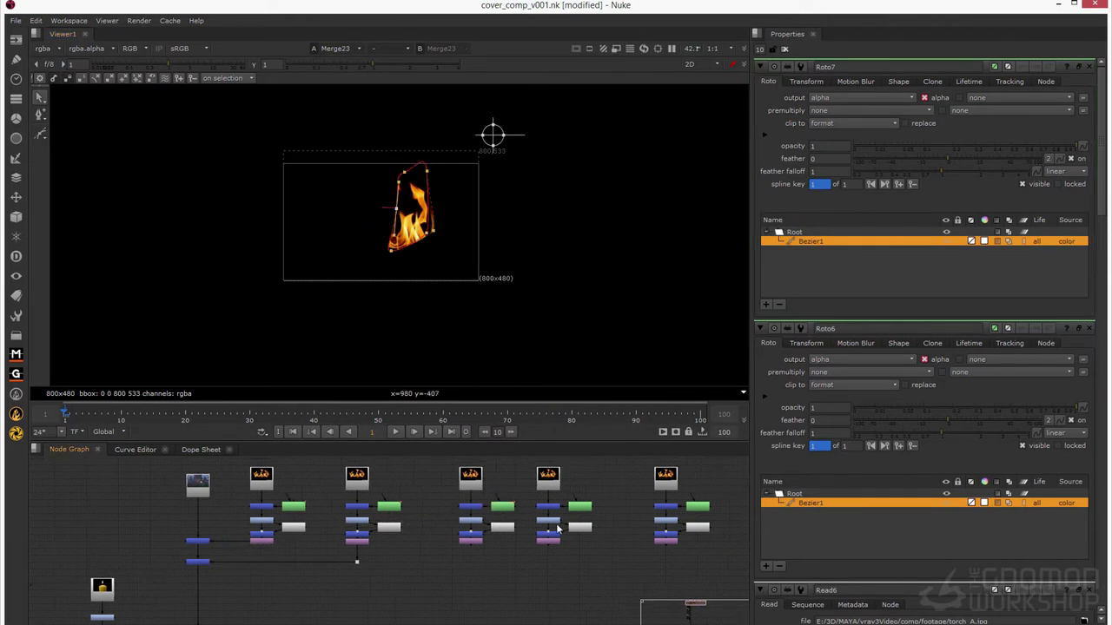
Duplicate the torch flame branches with their roto masks and arrange the copies beside the temple merge chain for more flames
drag(563, 467, 343, 556)
key(ctrl+c)
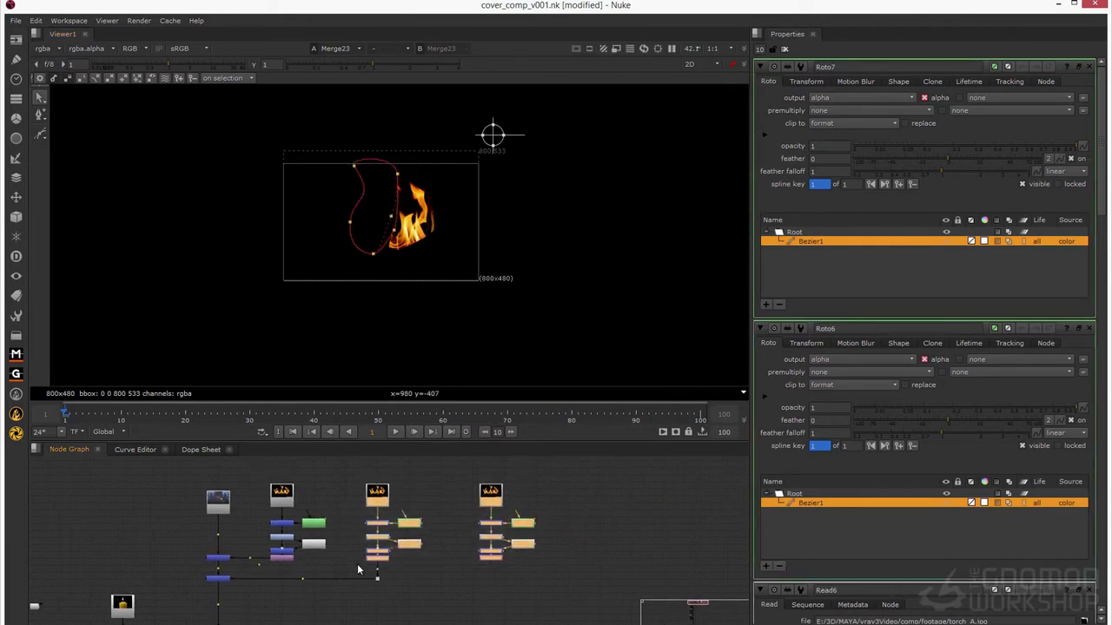
key(ctrl+v)
scroll(209, 602, up, 3)
drag(237, 599, 586, 543)
ctrl+drag(378, 573, 590, 599)
scroll(435, 586, down, 1)
middle_drag(435, 586, 398, 565)
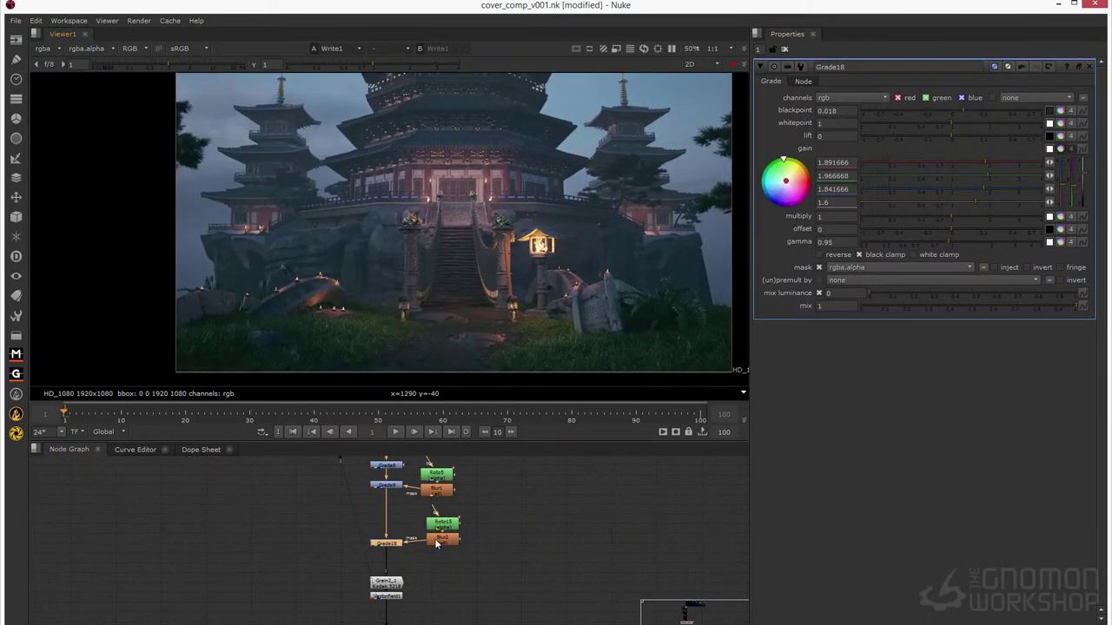
Set Grade18's gamma to 0.89 and inspect the Roto15 mask's effect on the temple composite
scroll(434, 212, up, 7)
middle_drag(504, 184, 532, 219)
scroll(532, 218, down, 8)
middle_drag(598, 211, 571, 239)
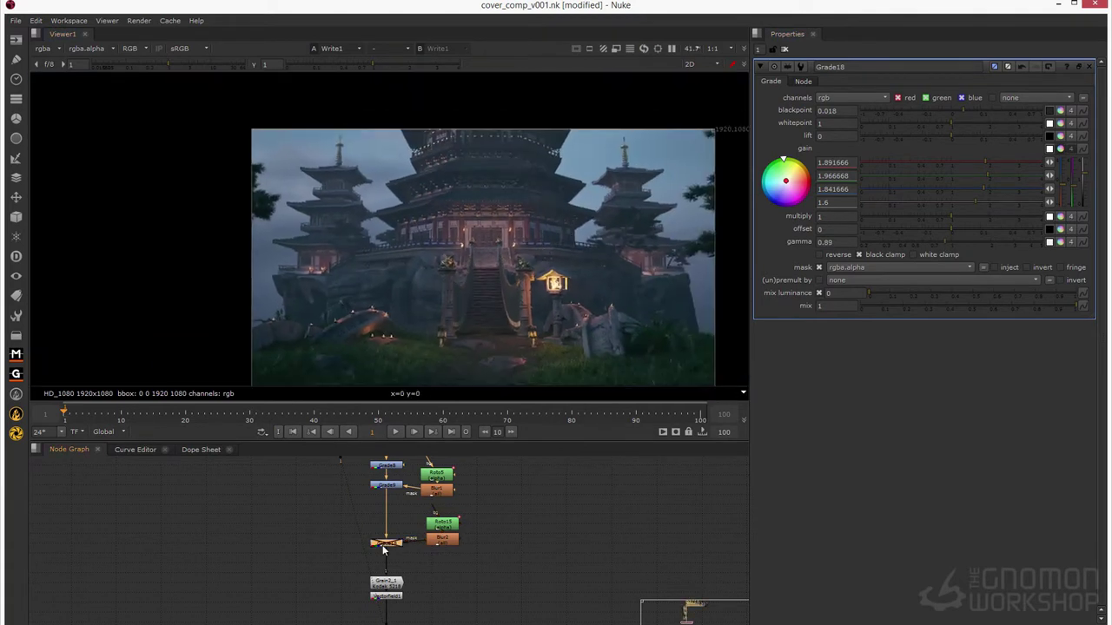
double_click(443, 524)
scroll(486, 243, up, 5)
mouse_move(486, 243)
middle_down()
mouse_move(495, 278)
mouse_move(498, 250)
middle_up()
scroll(497, 250, down, 2)
middle_drag(417, 565, 405, 530)
click(373, 508)
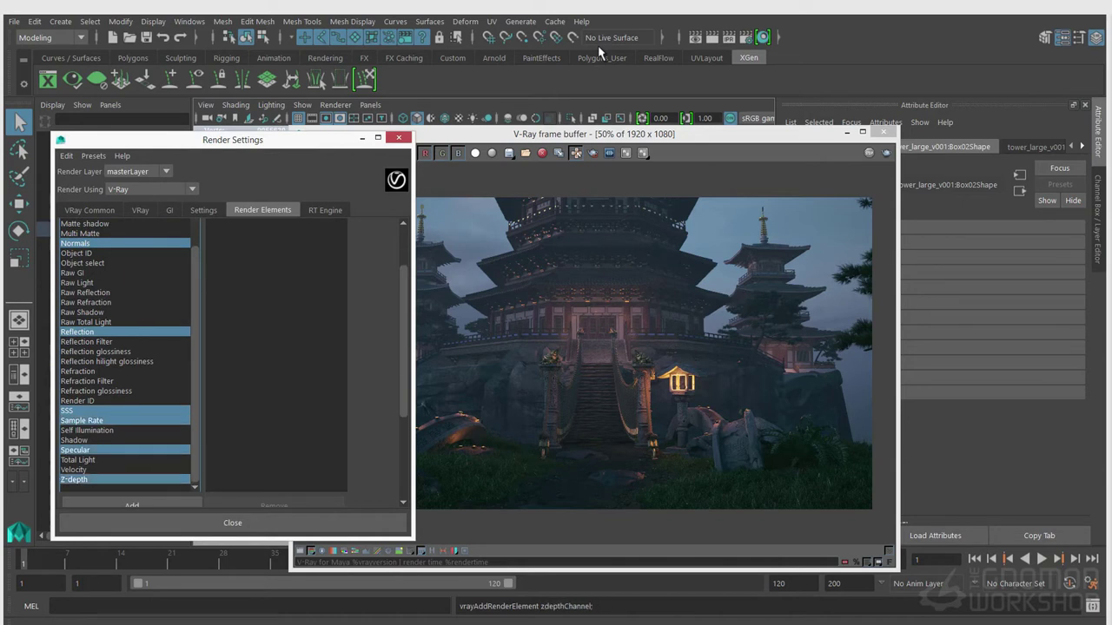
In Maya, add the chosen V-Ray render elements, then disable Depth Clamp on vrayRE_Z_depth and set its filename suffix to zDepth
scroll(130, 364, up, 5)
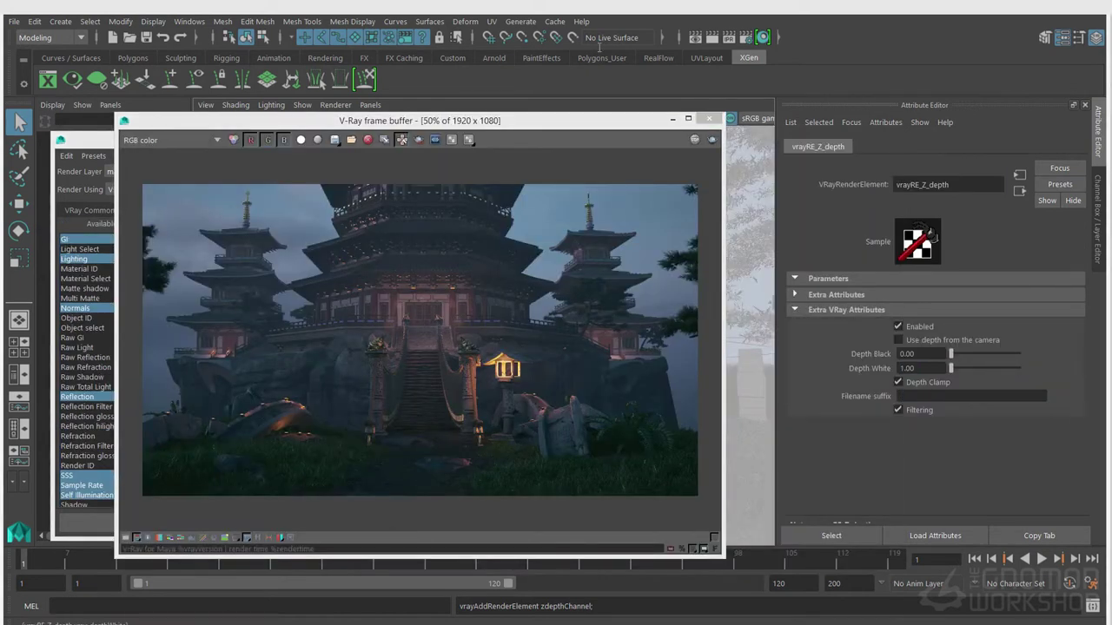
key(Return)
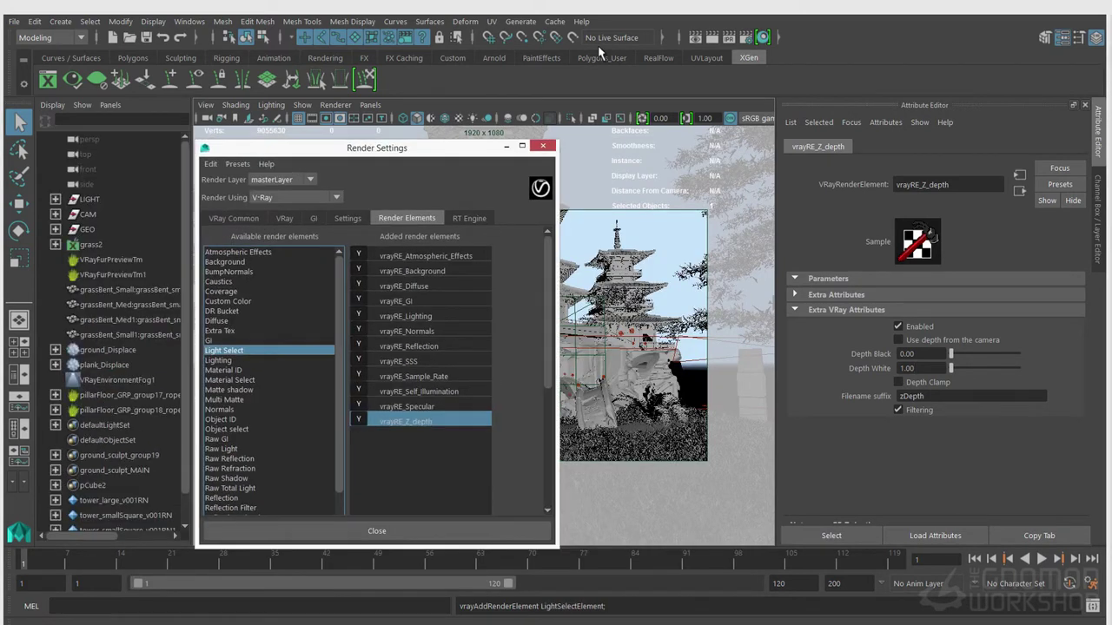
Add a Light Select render element pair for the tea lights, named vrayRE_LS_teaLight_light and vrayRE_LS_teaLight_spec
drag(964, 185, 926, 185)
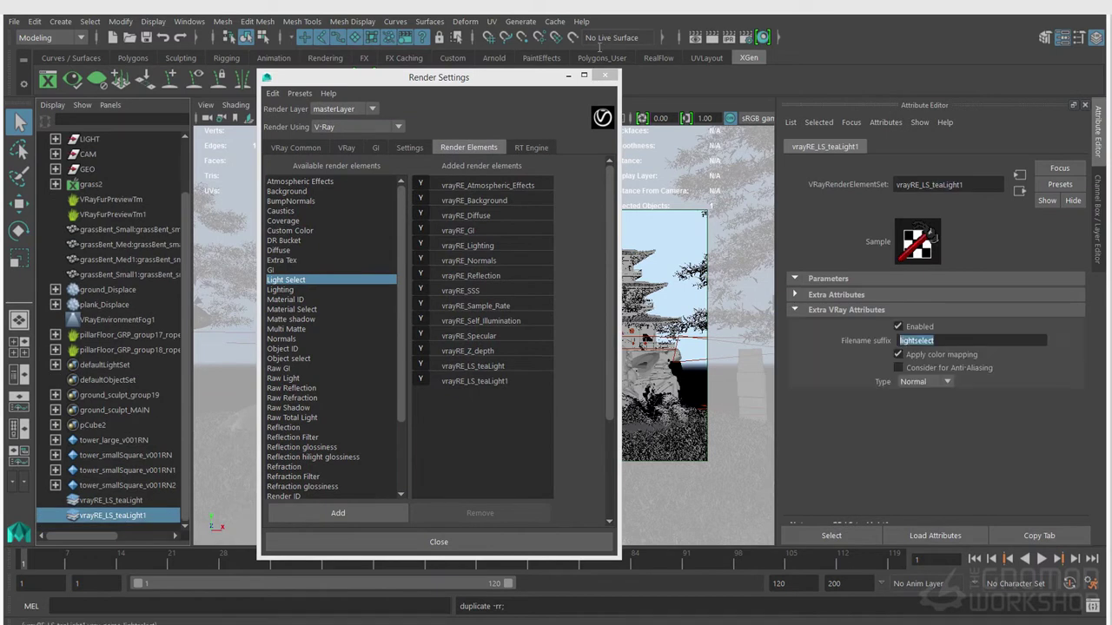
key(Return)
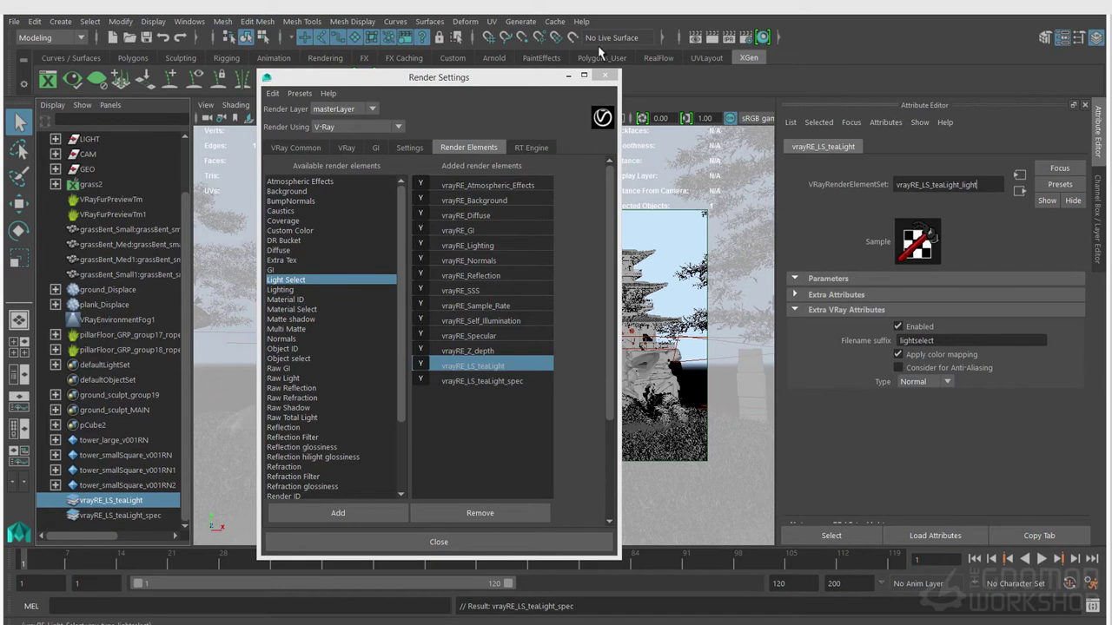
key(Return)
Duplicate the tea light Light Select pair and rename the copies vrayRE_LS_dome_light and vrayRE_LS_dome_spec
key(ctrl+d)
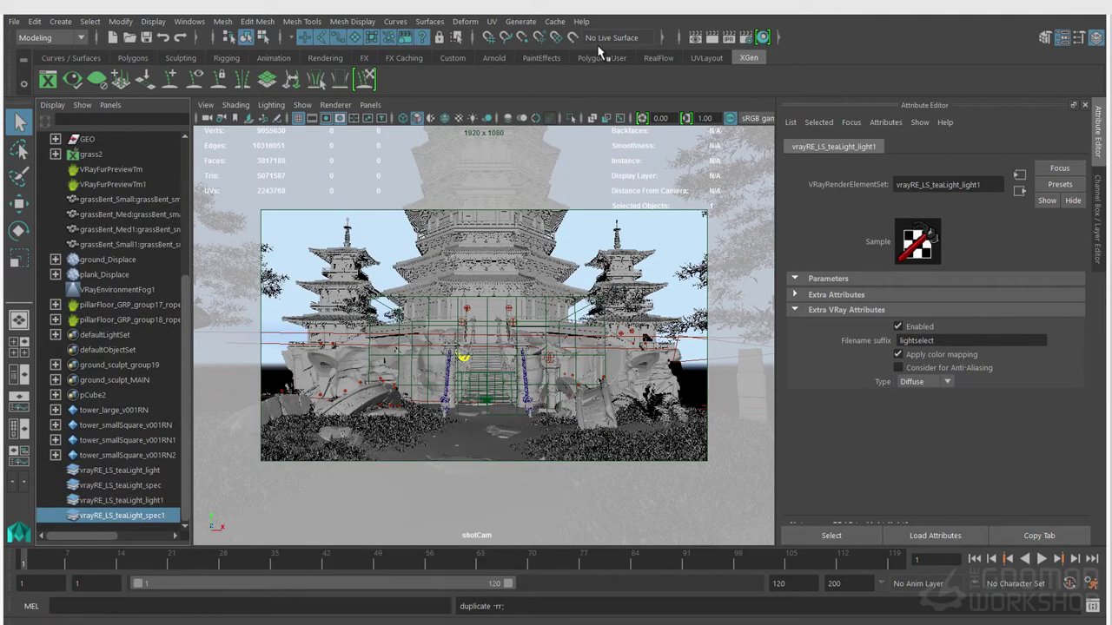
double_click(122, 501)
mouse_move(121, 501)
mouse_down()
mouse_move(132, 501)
mouse_move(122, 516)
mouse_up()
double_click(121, 516)
text(dome)
key(Return)
double_click(121, 516)
key(BackSpace)
key(Return)
Set the filename suffixes of the tea light elements to LS_teaLight_light and LS_teaLight_spec
click(117, 501)
double_click(916, 341)
text(dom)
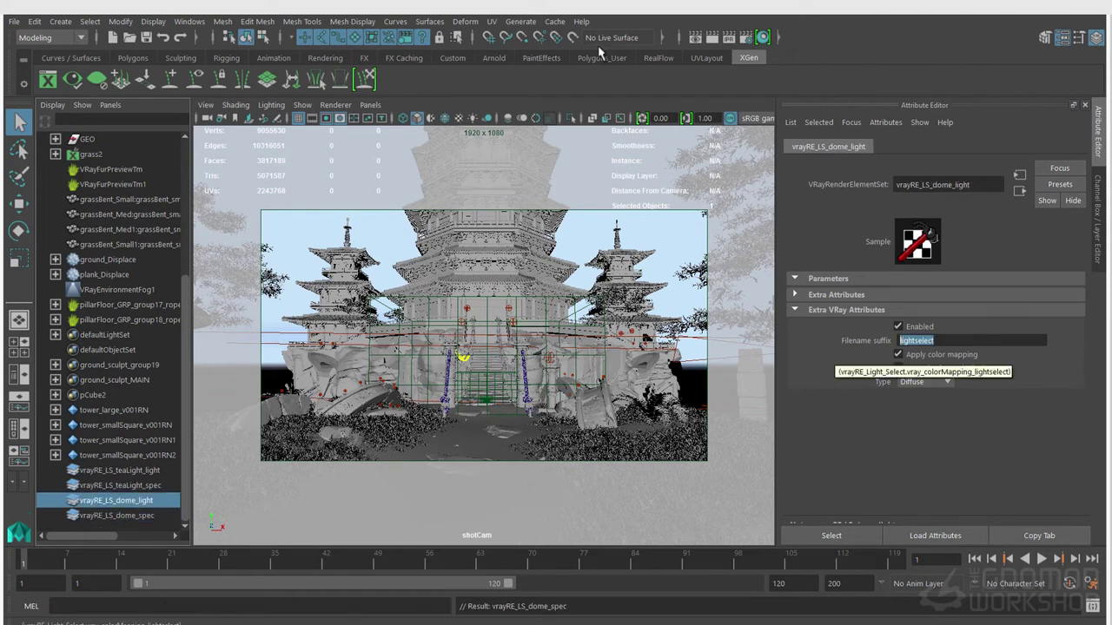
click(120, 471)
click(120, 485)
double_click(927, 340)
key(ctrl+c)
click(120, 471)
double_click(916, 341)
key(ctrl+v)
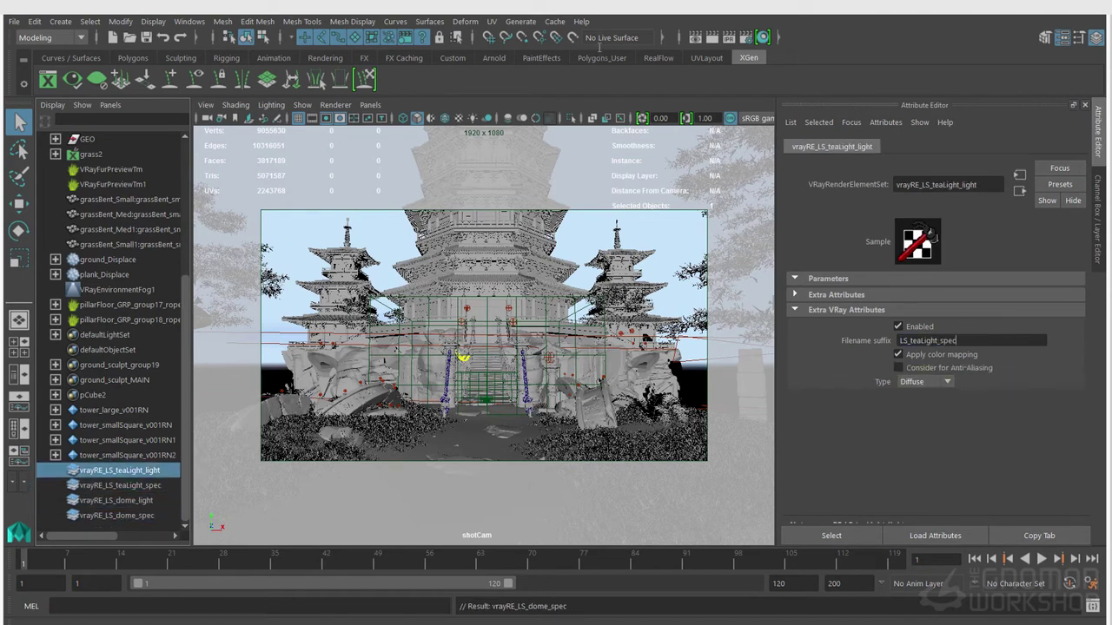
Give the dome light and dome spec elements filename suffixes that match their element names
click(116, 501)
double_click(917, 340)
drag(972, 185, 922, 185)
key(ctrl+v)
click(116, 516)
double_click(925, 341)
key(ctrl+v)
Edit the filename suffixes of the newly duplicated tea light pair so they suit the background torch lights
click(121, 500)
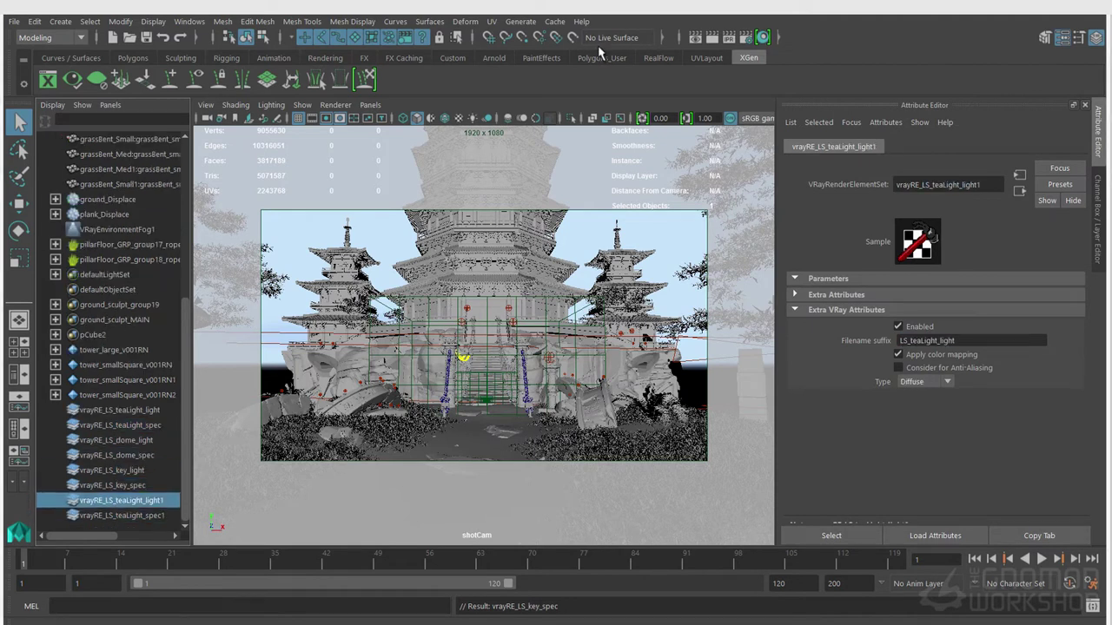
scroll(113, 347, up, 3)
scroll(113, 348, down, 3)
double_click(921, 340)
key(BackSpace)
click(121, 516)
double_click(924, 341)
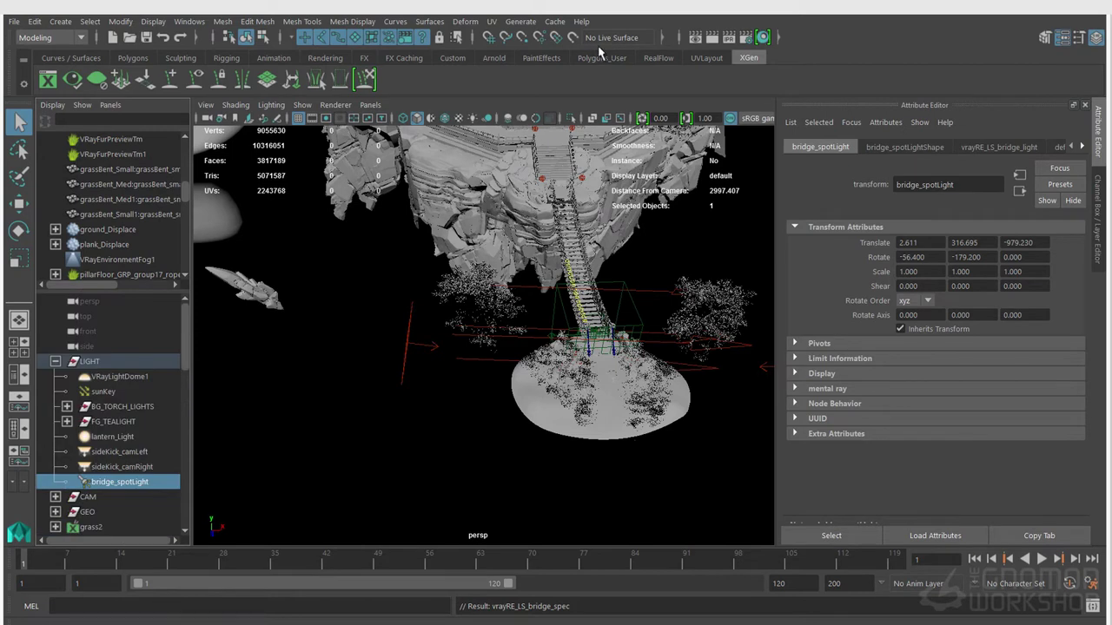
Reposition the foreground tea lights, with their cups, wicks and light spheres, on the rocks in the perspective view
key(f)
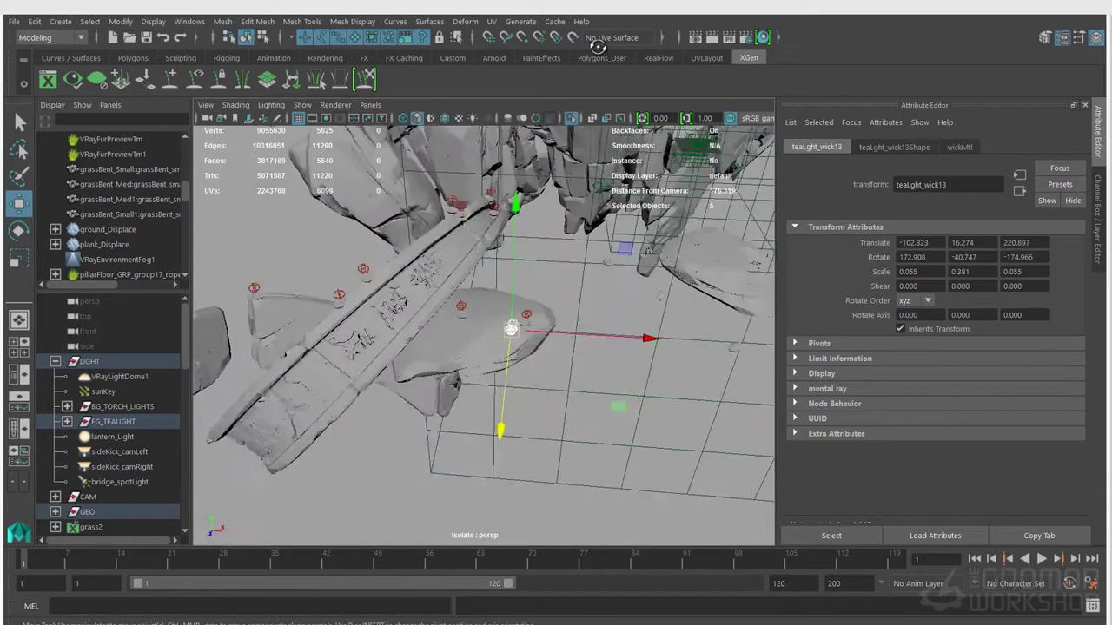
key(w)
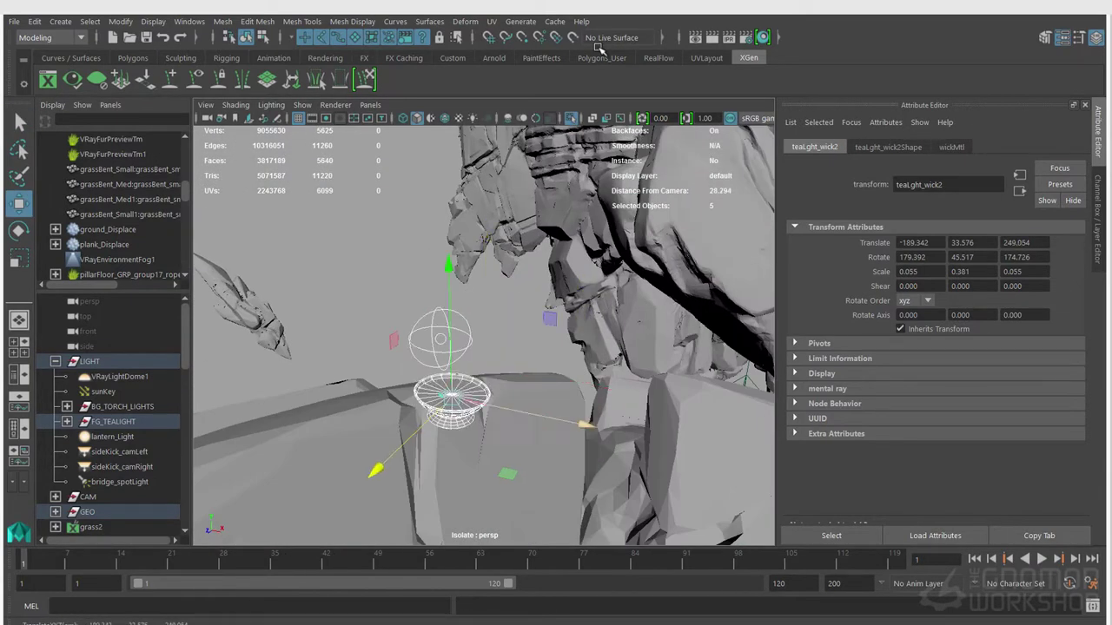
key(q)
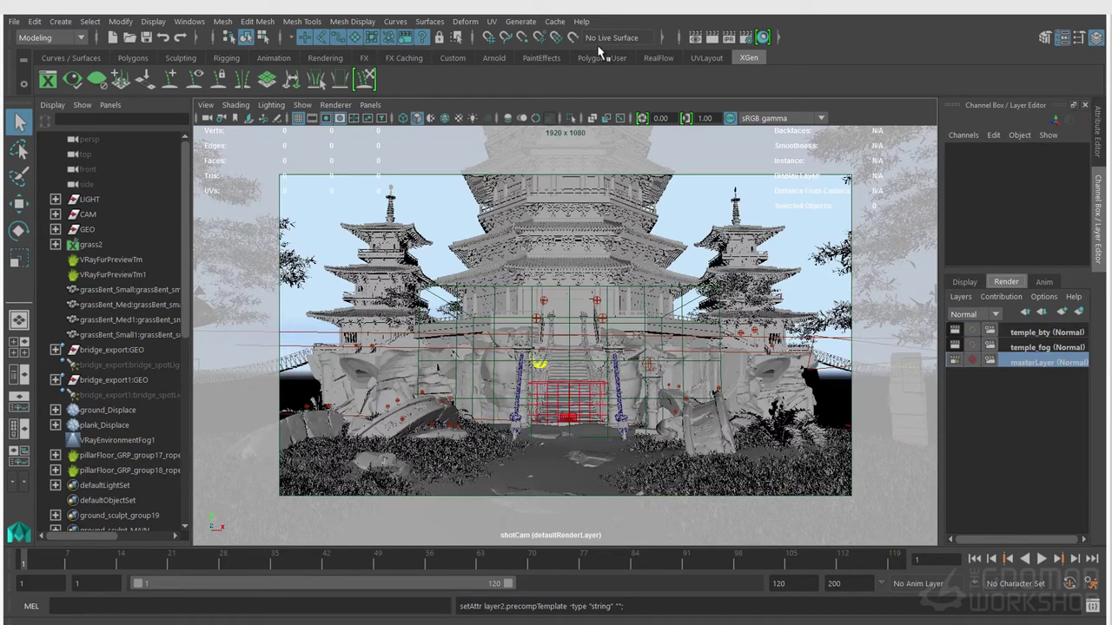
Create the temple_bgSky render layer and override VRayEnvironmentFog1 there to affect only background and camera rays
text(temple_bgSky)
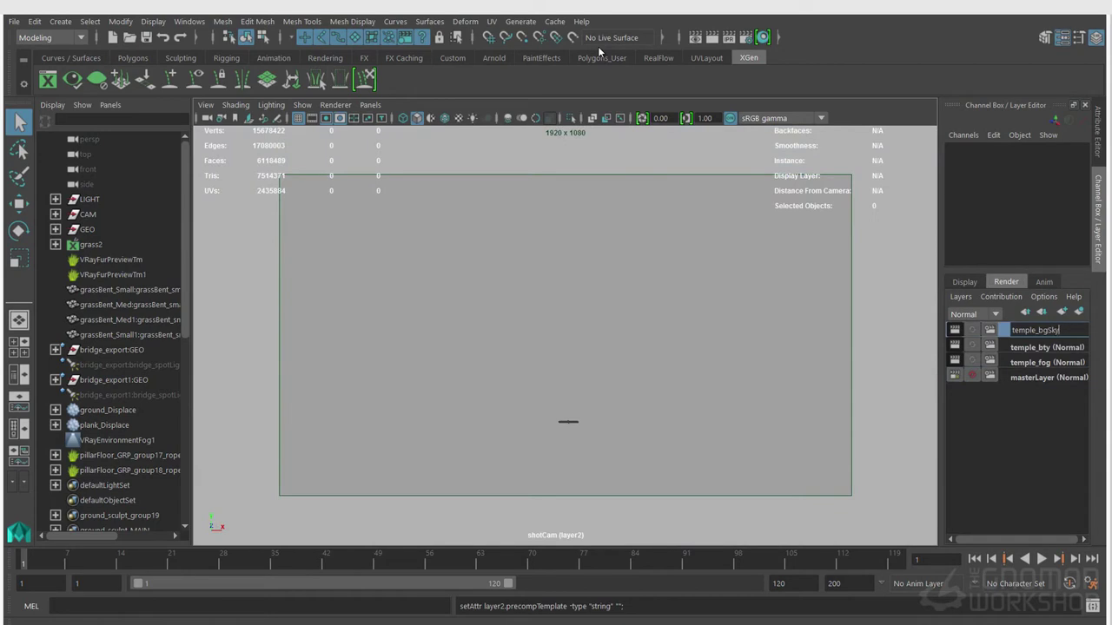
key(Return)
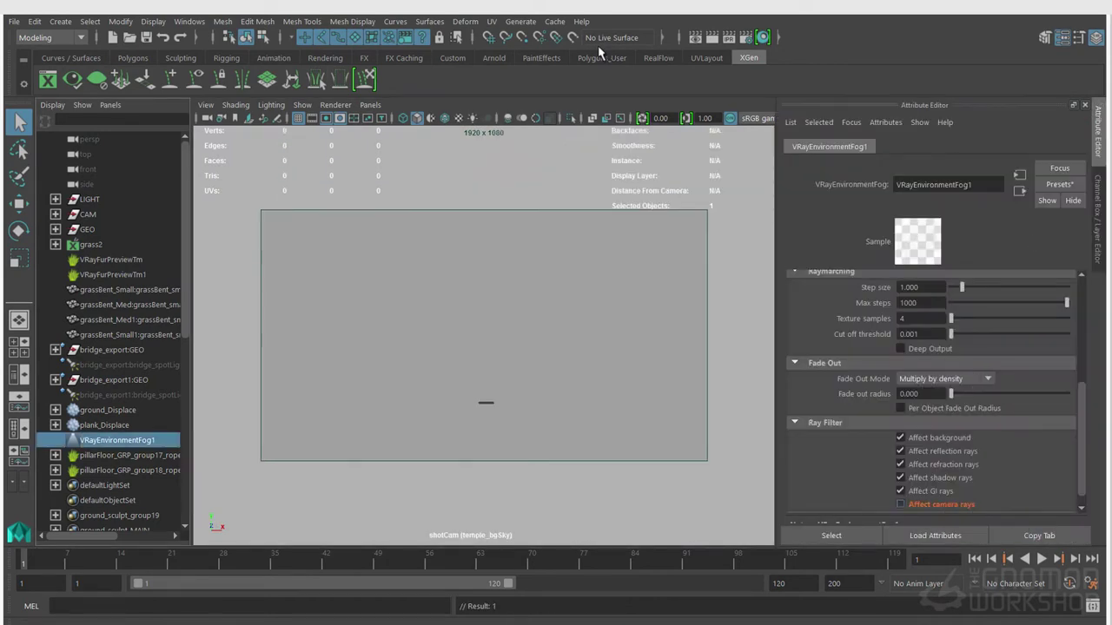
key(ctrl+a)
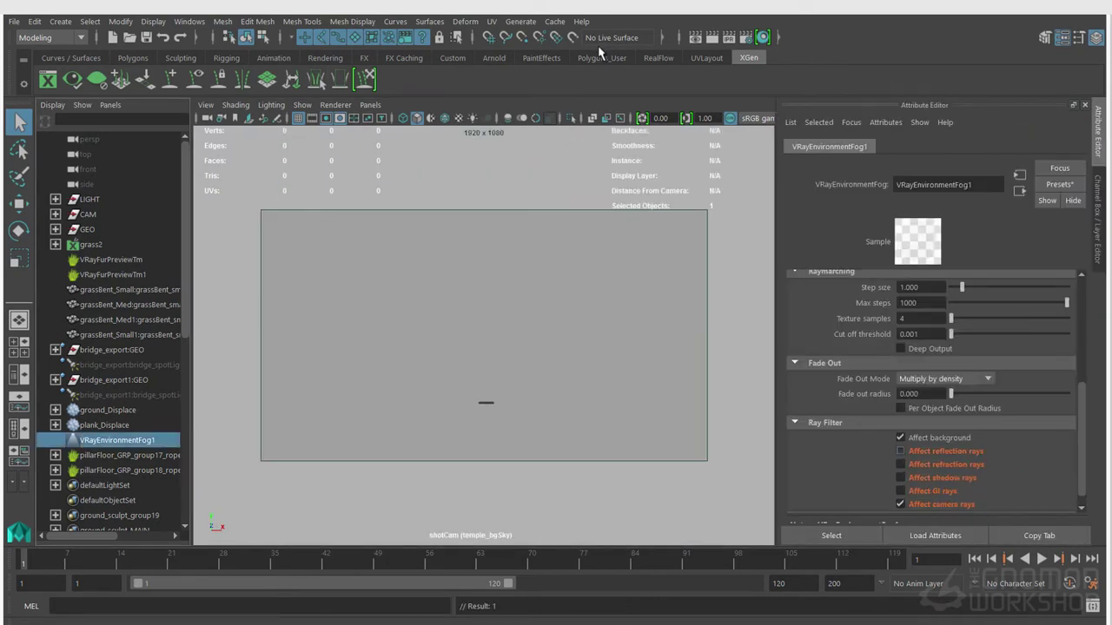
key(ctrl+a)
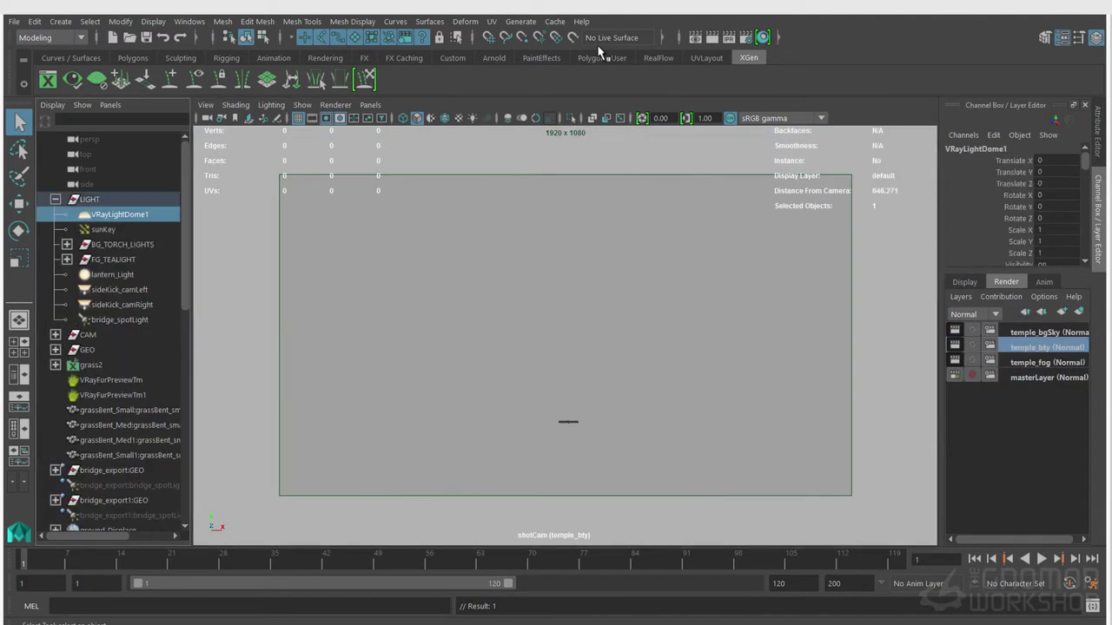
Review the attributes of VRayLightDome1 and the other lights in the LIGHT group on the temple_bty layer
key(ctrl+a)
key(ctrl+a)
key(ctrl+a)
key(ctrl+a)
key(ctrl+a)
key(ctrl+a)
key(Up)
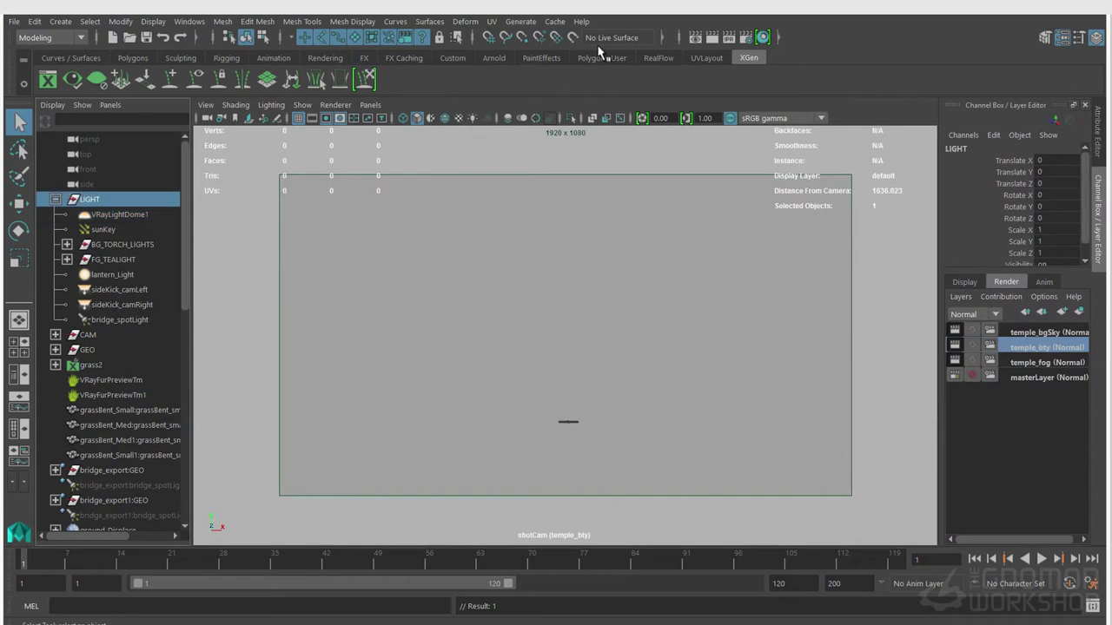
Parent both bridge geometry groups under GEO and add LIGHT, GEO, grass2 and the fur previews to temple_bty and temple_fog
key(p)
ctrl+click(90, 199)
ctrl+click(90, 244)
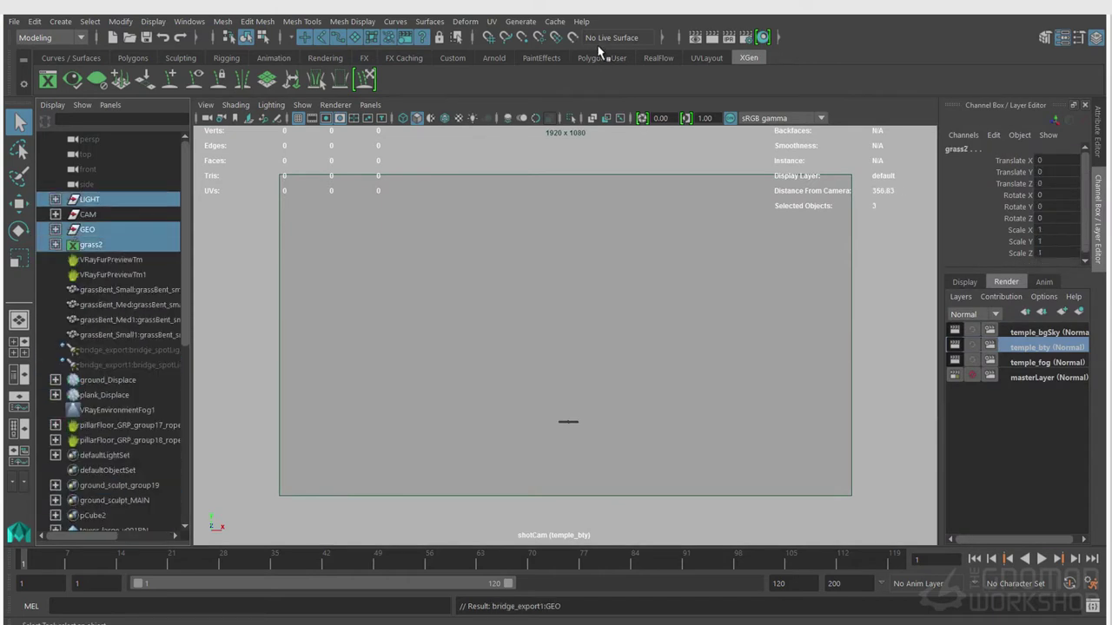
shift+click(113, 274)
click(1047, 362)
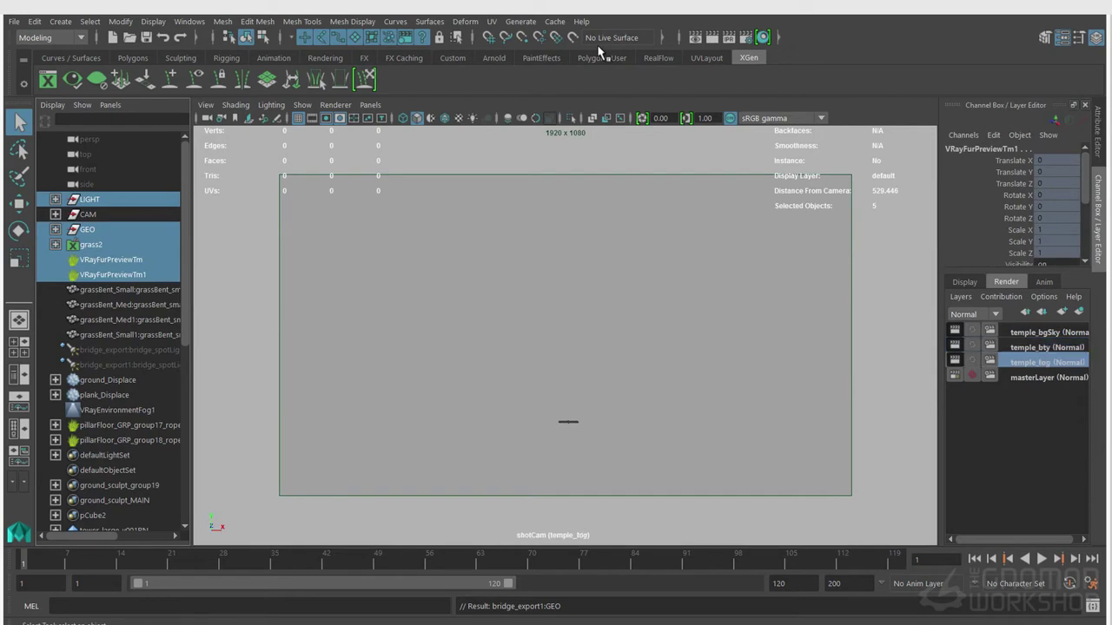
click(1047, 332)
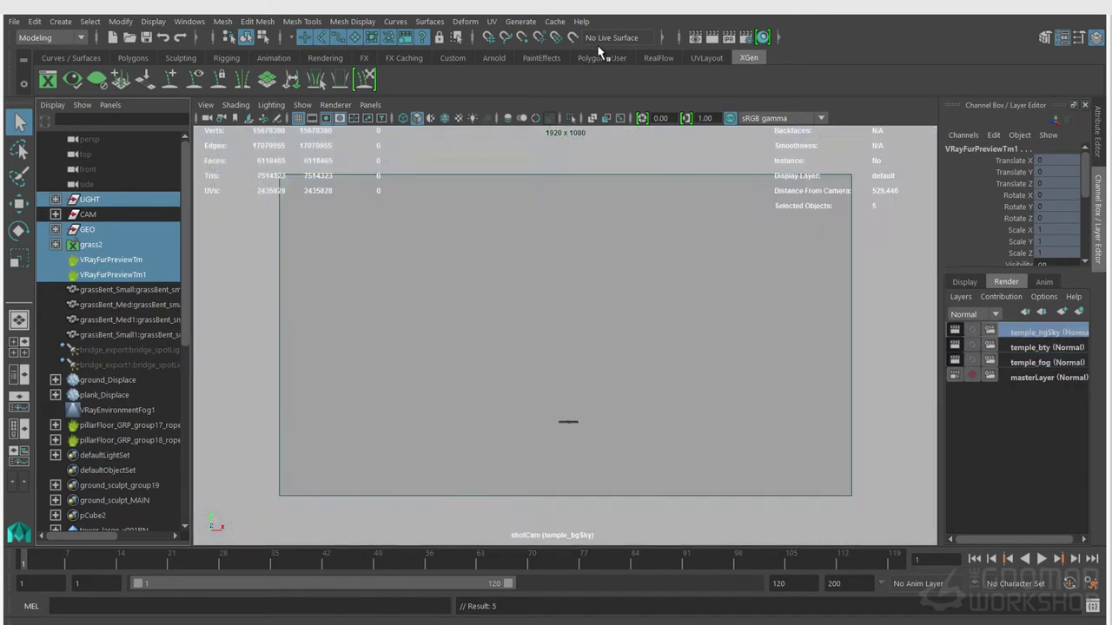
click(1047, 362)
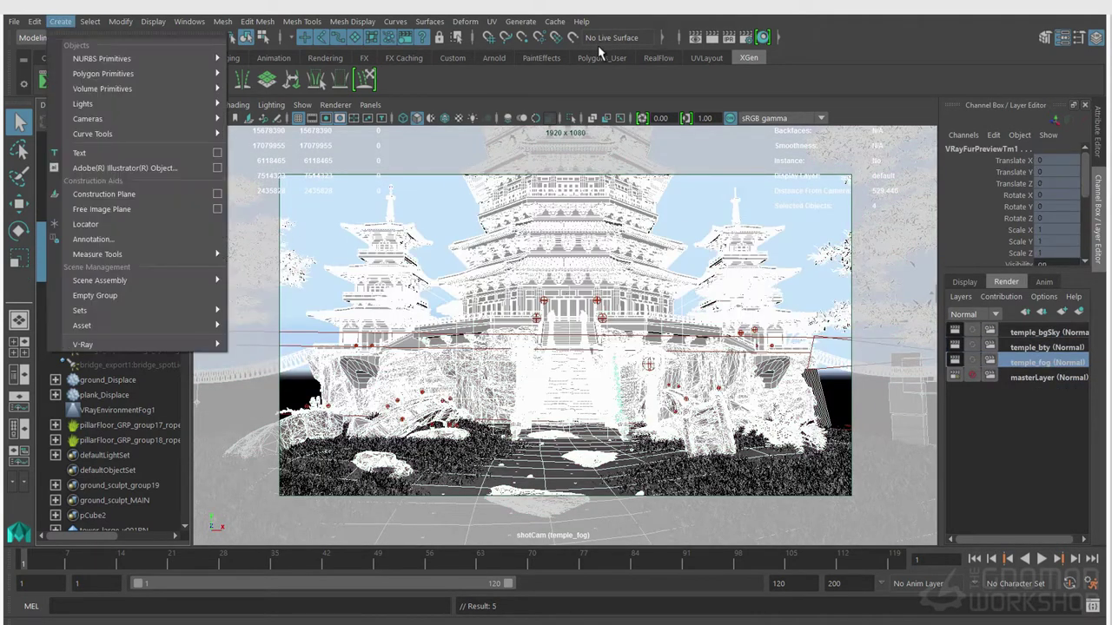
On masterLayer, create a V-Ray object properties node for GEO, grass2, the fur previews and grassBent objects, named ALL_SOP
click(130, 334)
click(60, 21)
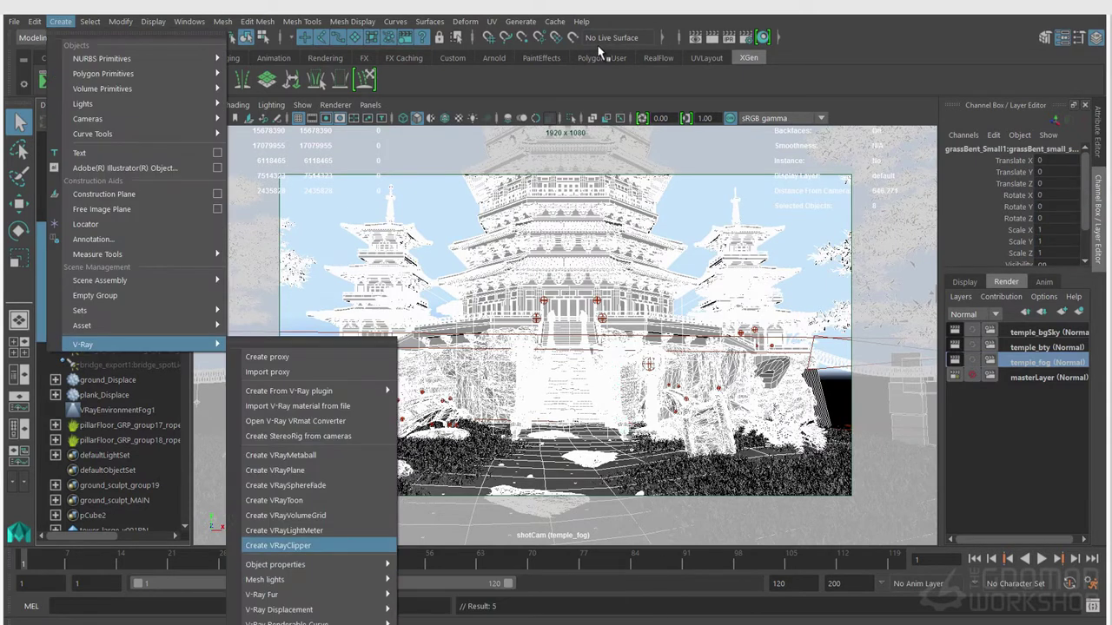
click(1046, 377)
click(60, 20)
click(487, 566)
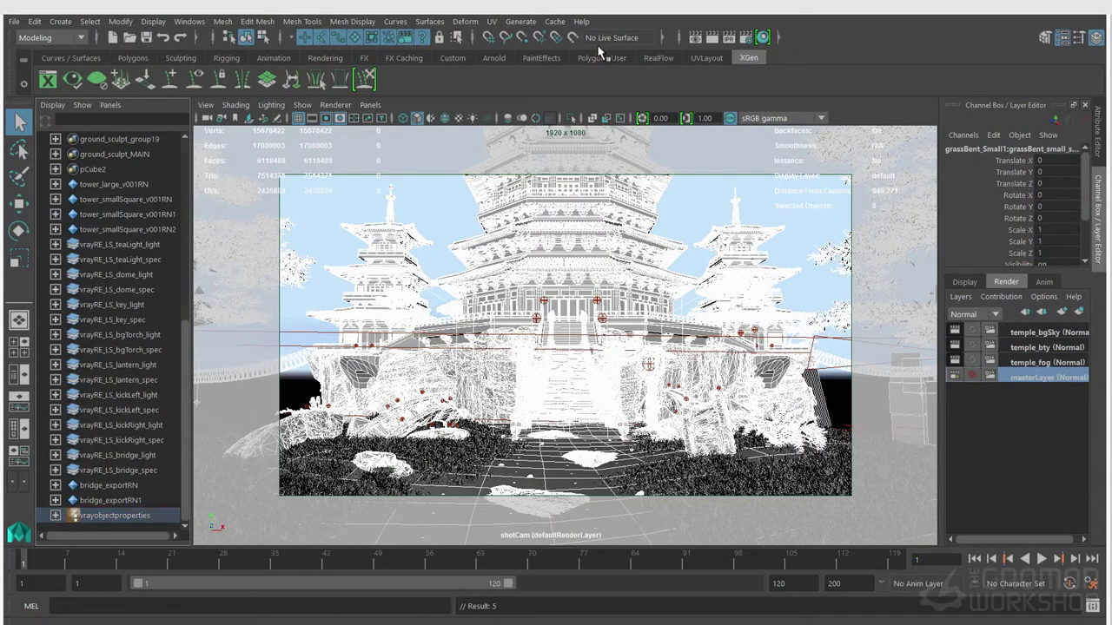
text(GEO_)
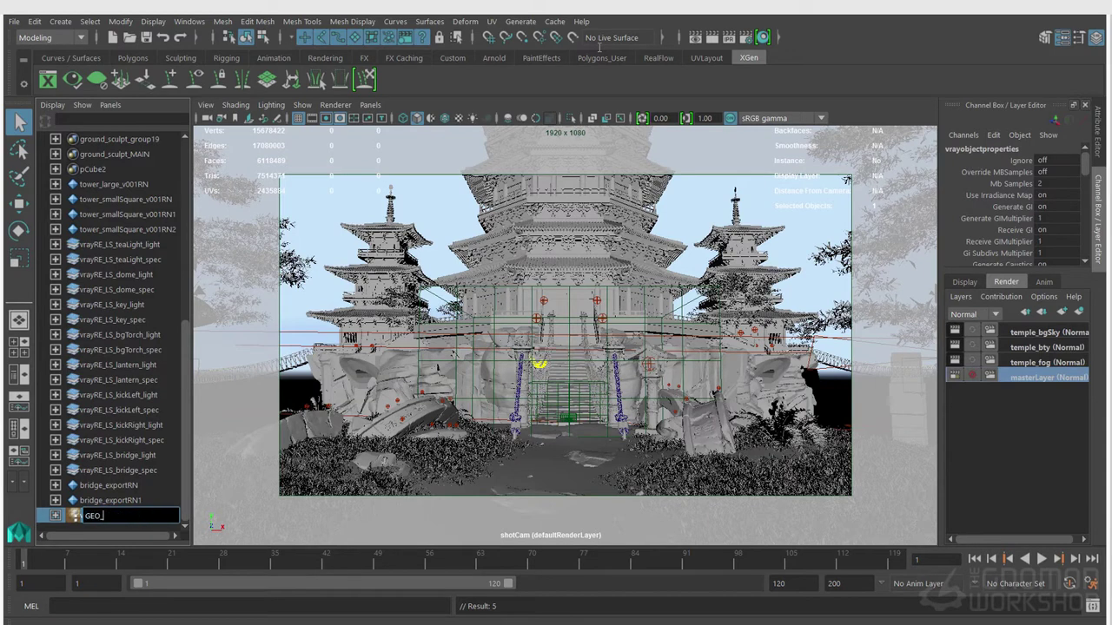
text(ALL_SOP)
key(Return)
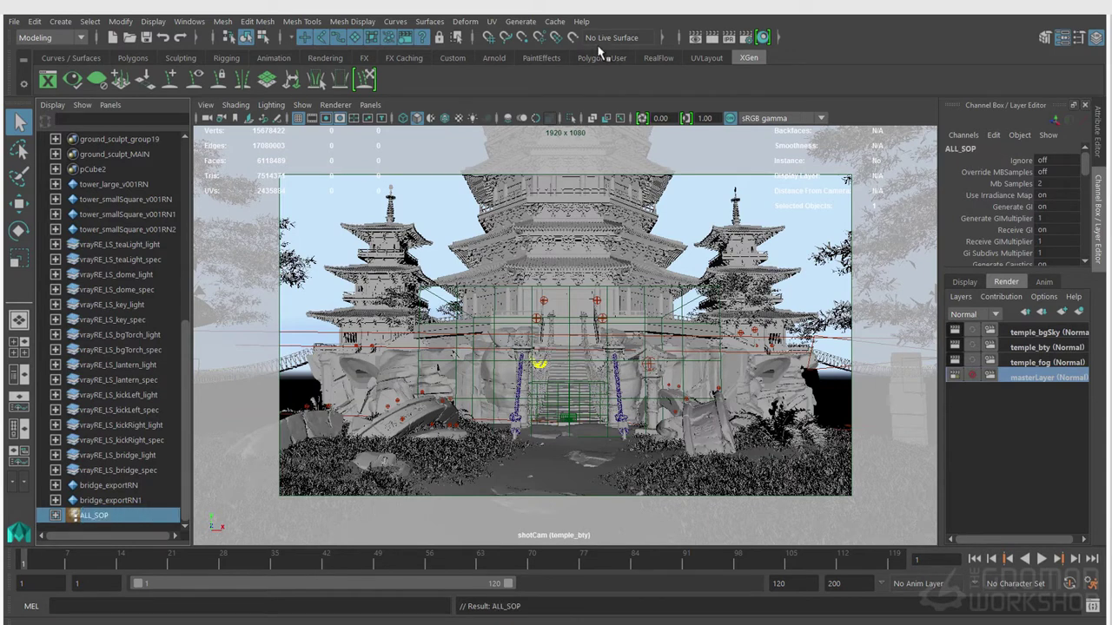
On the temple_fog layer, add overrides to ALL_SOP for Matte Surface, enabled, and Alpha Contribution at 1.000
click(1047, 347)
click(1046, 362)
key(ctrl+a)
scroll(934, 382, down, 5)
right_click(943, 402)
click(988, 423)
click(903, 402)
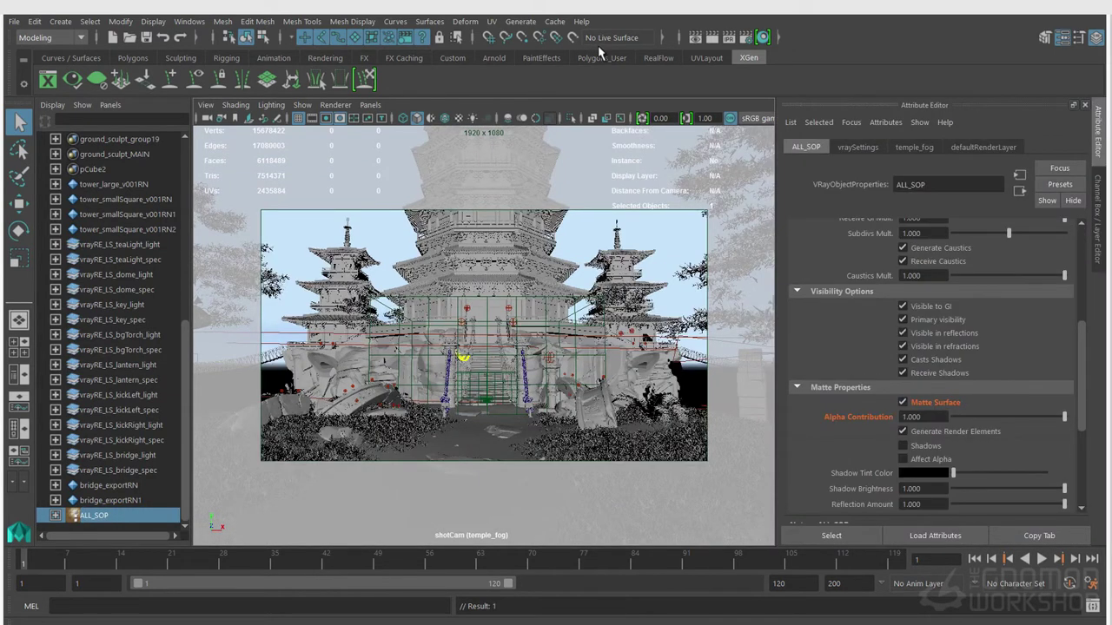
key(ctrl+a)
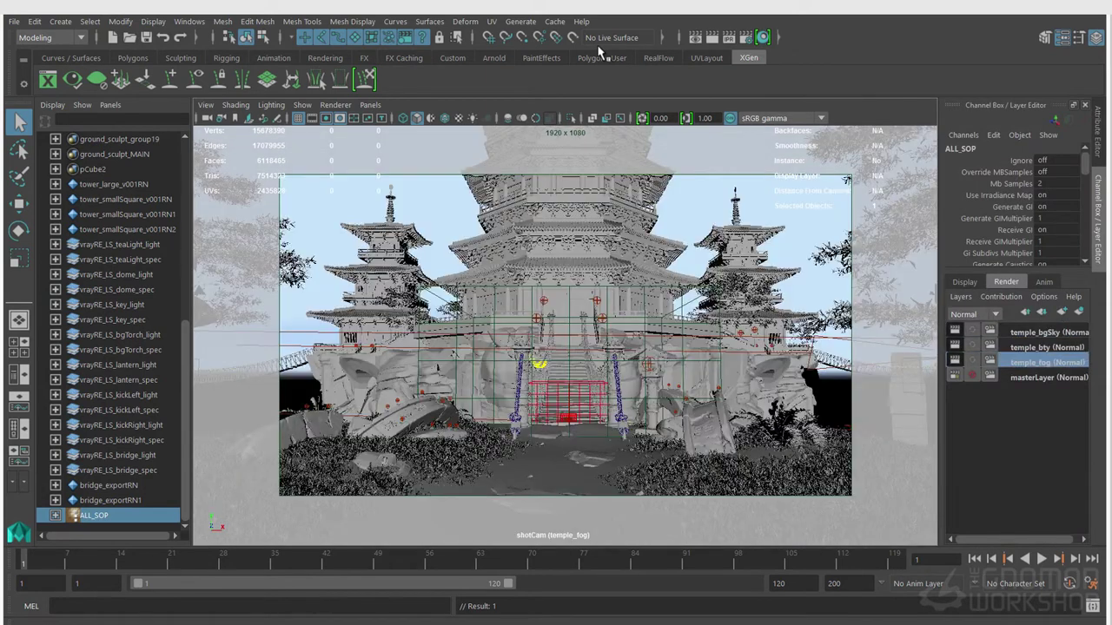
Review the ray filter overrides of VRayEnvironmentFog1 on the temple_bgSky layer
click(1047, 333)
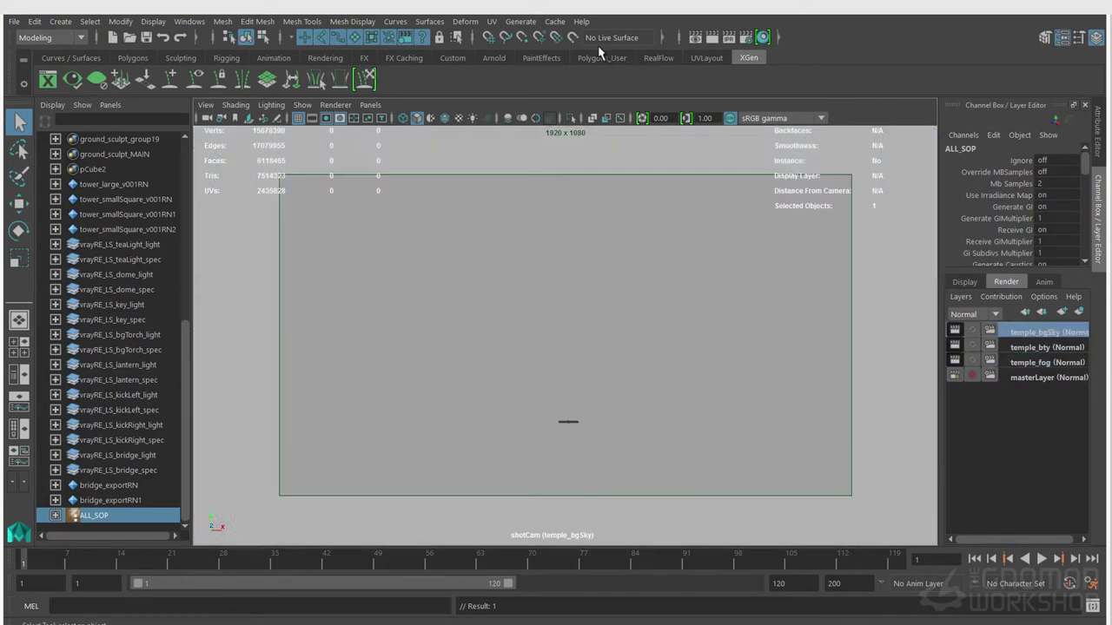
scroll(117, 410, up, 8)
click(117, 410)
key(ctrl+a)
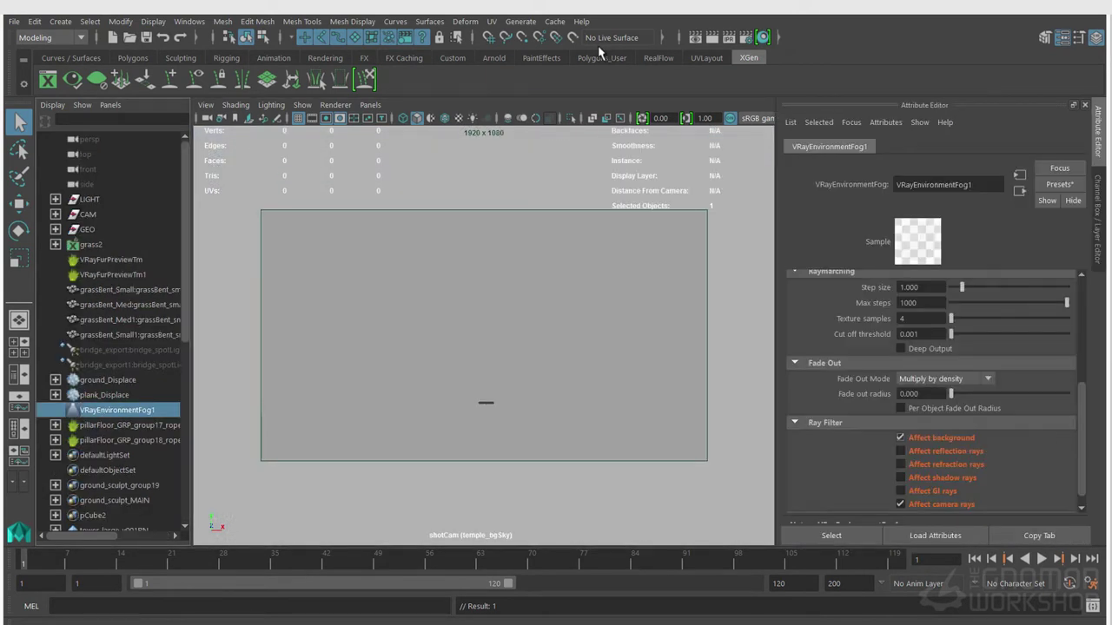
scroll(934, 391, up, 5)
key(ctrl+a)
Copy the temple_bgSky render layer and rename the copy temple_bgSkyFog
right_click(1047, 333)
click(1016, 396)
double_click(1047, 333)
key(End)
key(BackSpace)
text(Fog)
key(Return)
Save the scene and start a V-Ray render of the temple_bgSkyFog layer in the Render View
key(ctrl+a)
scroll(933, 391, down, 3)
scroll(934, 391, up, 3)
key(ctrl+a)
key(ctrl+s)
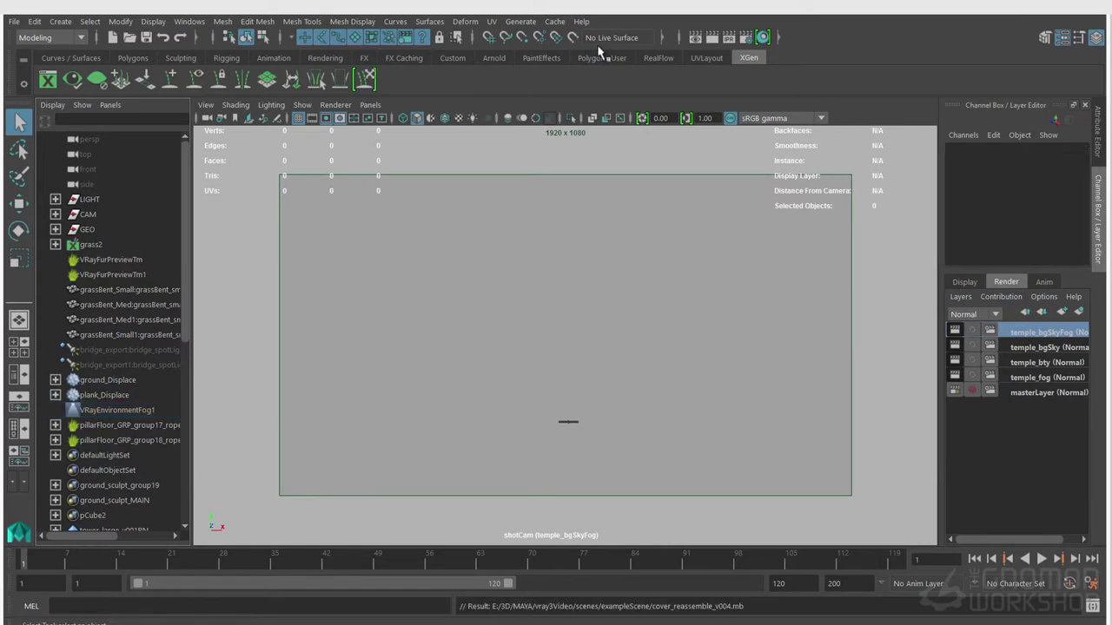
click(712, 36)
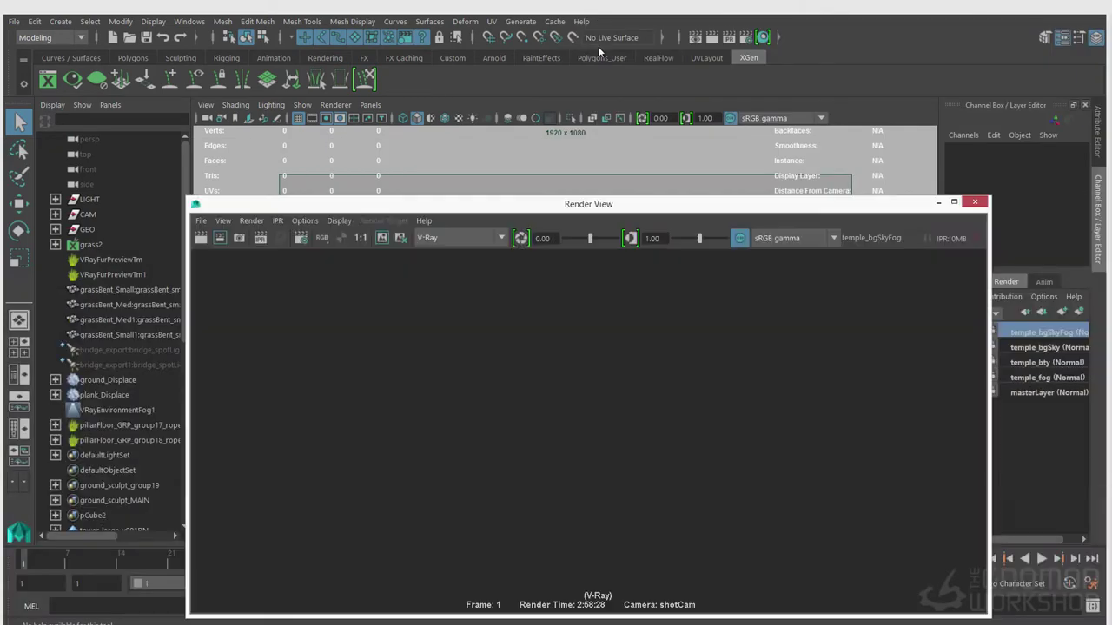
Inspect the temple_fog render in the V-Ray frame buffer, comparing its RGB, Alpha, atmosphere and background channels
click(939, 202)
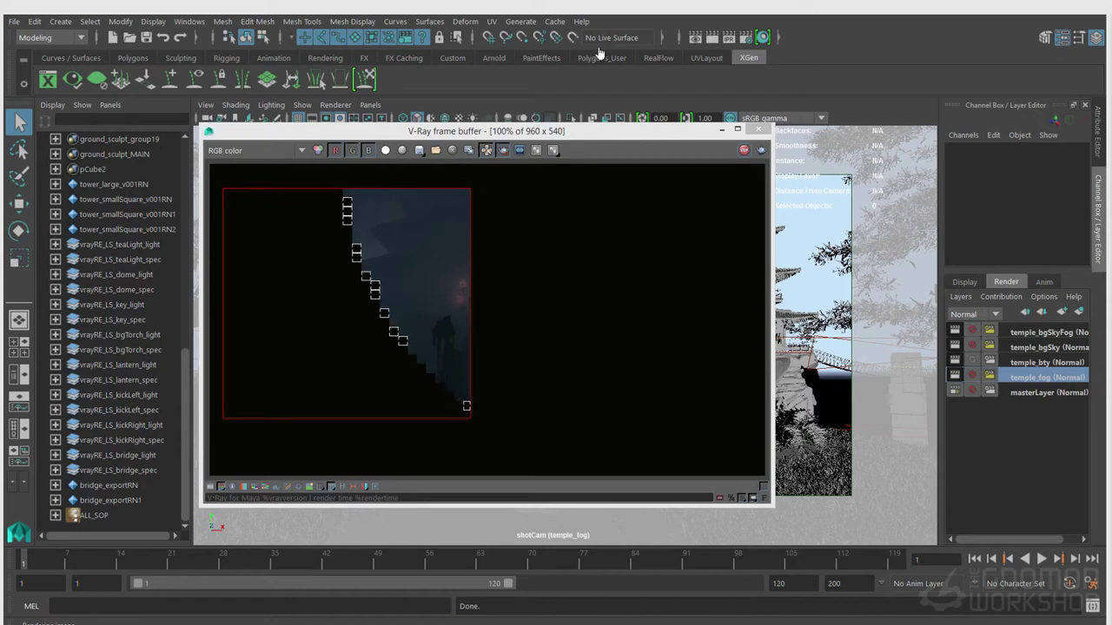
scroll(451, 337, up, 1)
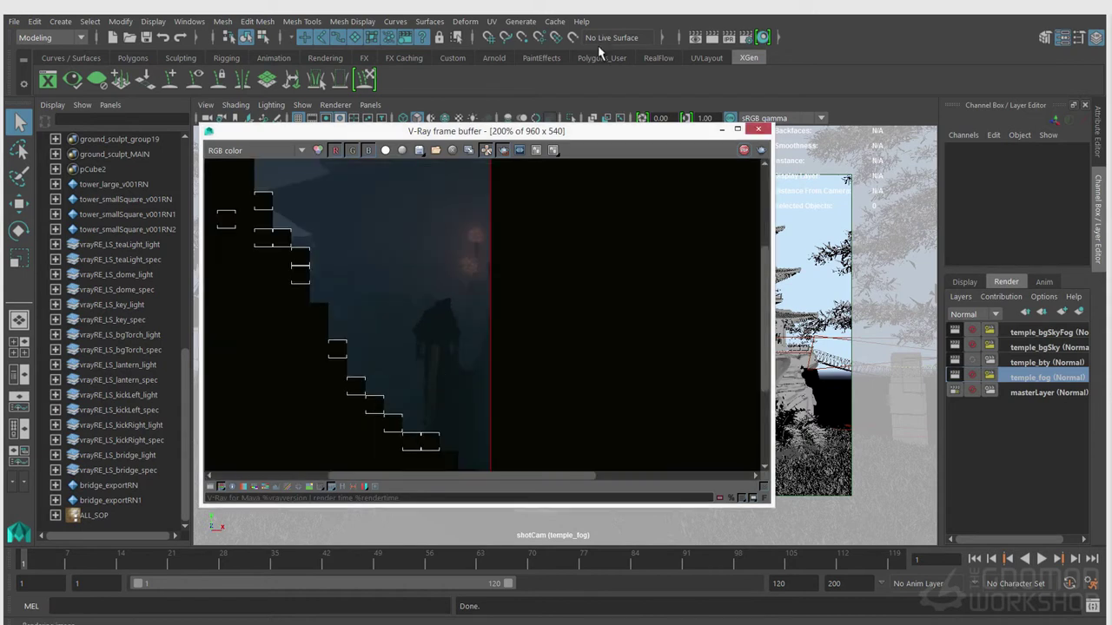
click(256, 150)
click(235, 173)
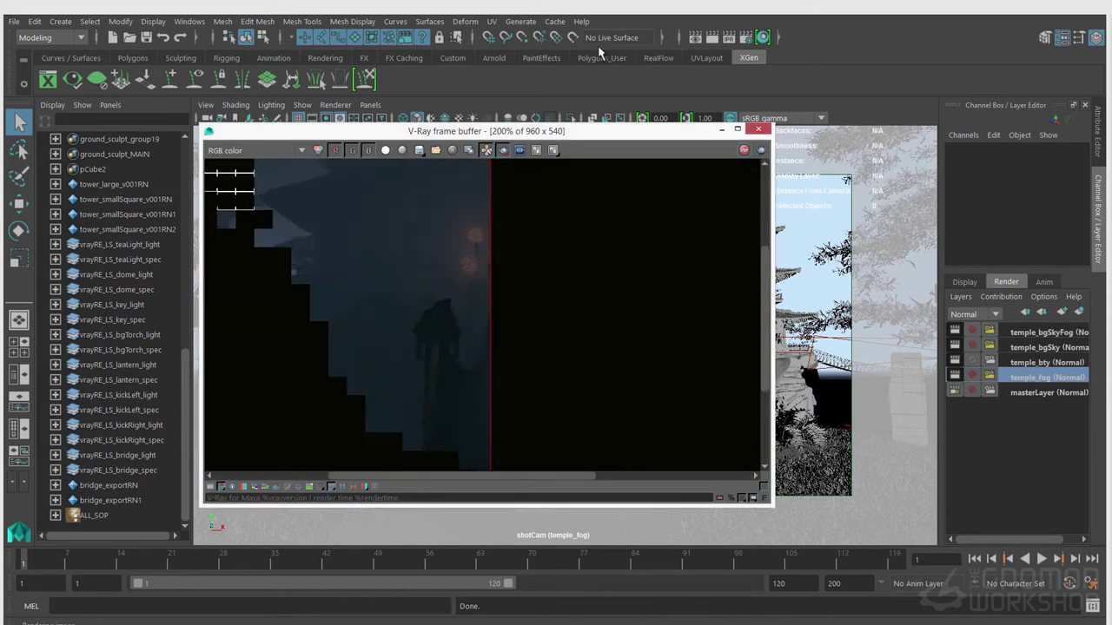
click(226, 182)
scroll(451, 337, down, 1)
click(257, 150)
click(225, 173)
click(256, 151)
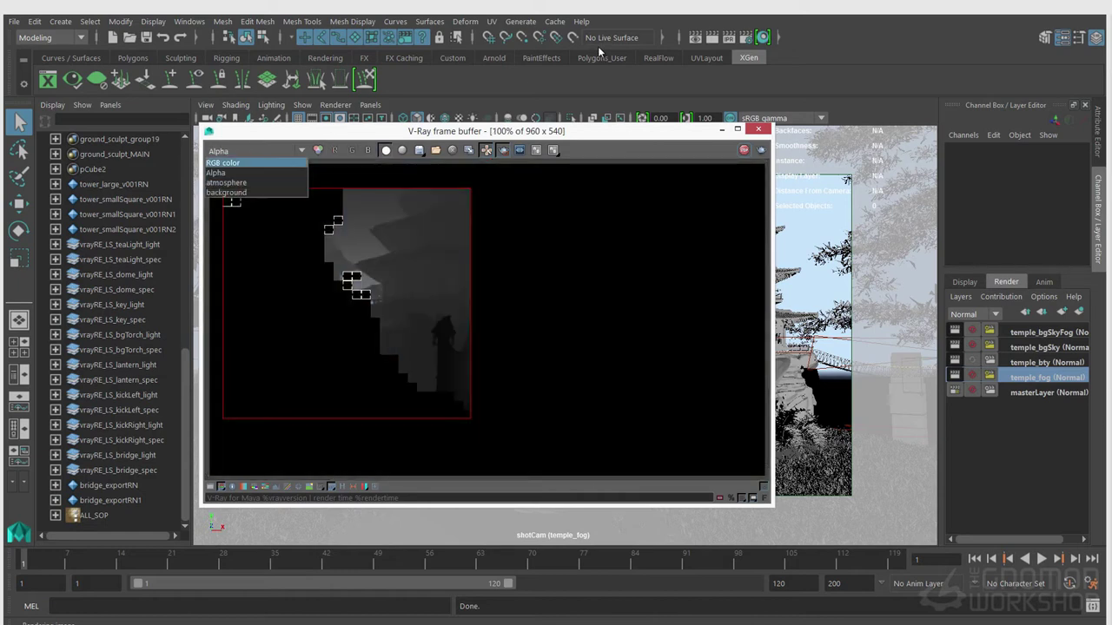
click(228, 192)
click(257, 150)
click(228, 163)
scroll(451, 337, up, 1)
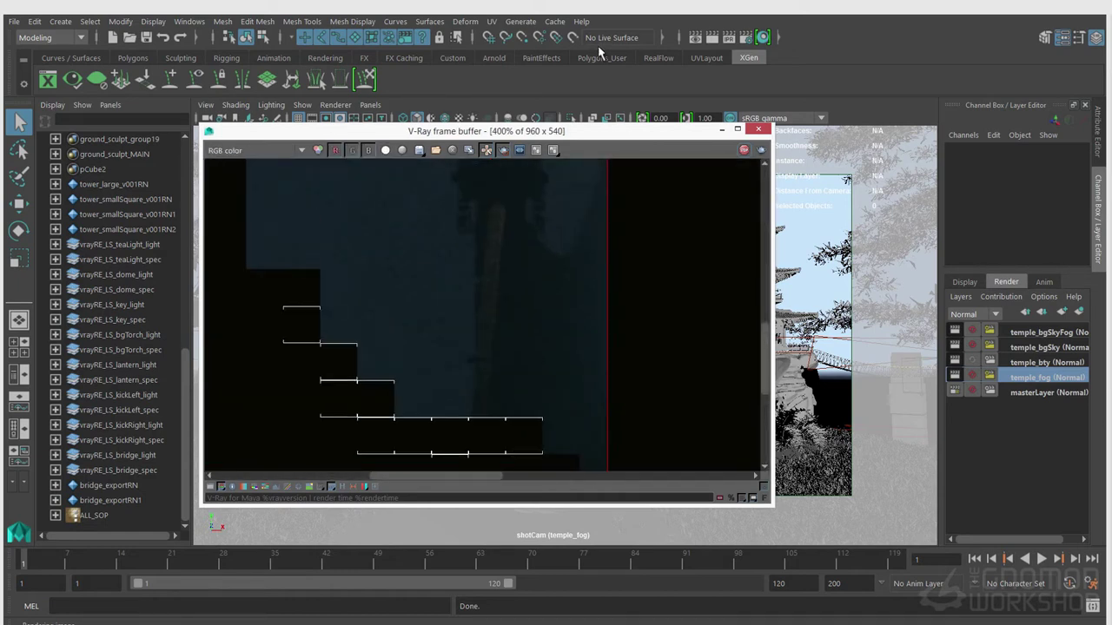
scroll(451, 337, down, 1)
scroll(451, 337, up, 1)
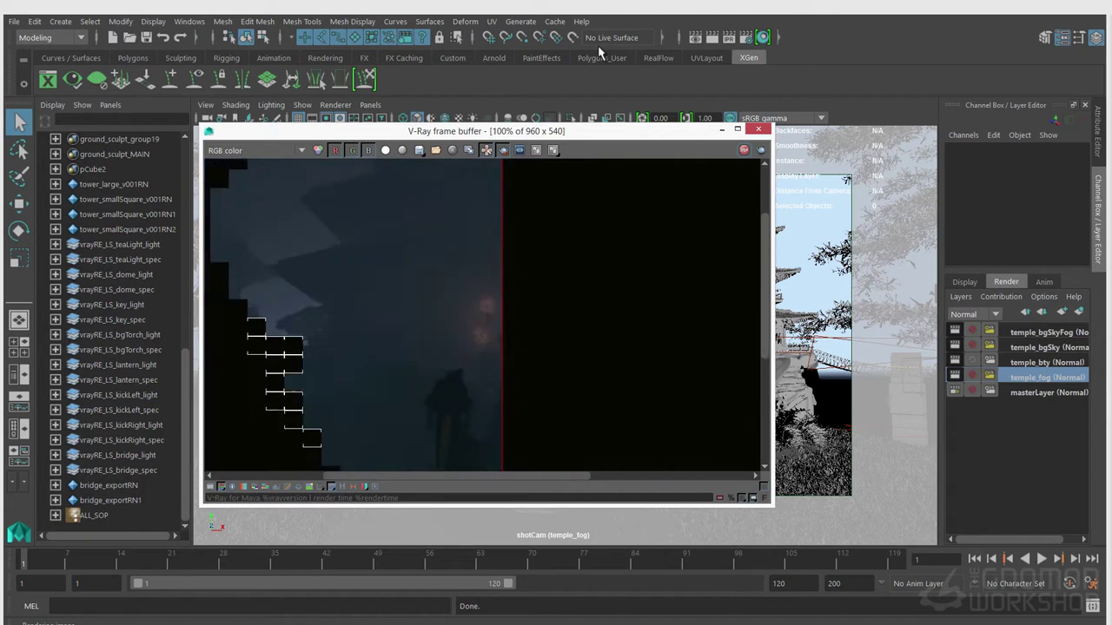
scroll(451, 337, down, 1)
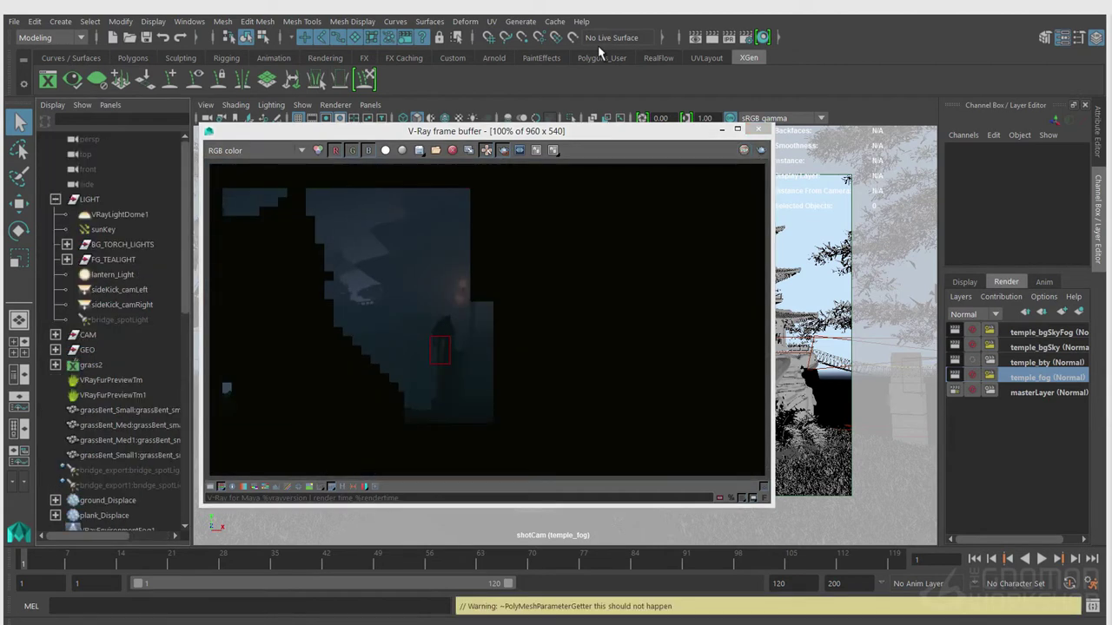
Draw a render region around the background torch glow and open the attributes of VRayEnvironmentFog1
drag(413, 265, 508, 317)
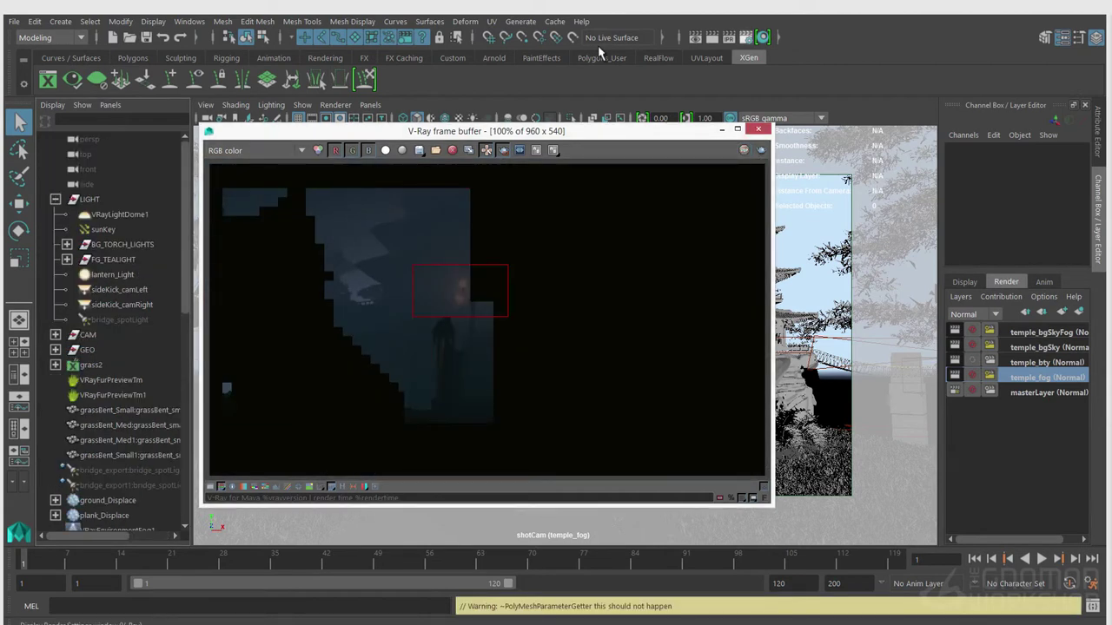
click(117, 529)
key(ctrl+a)
double_click(905, 396)
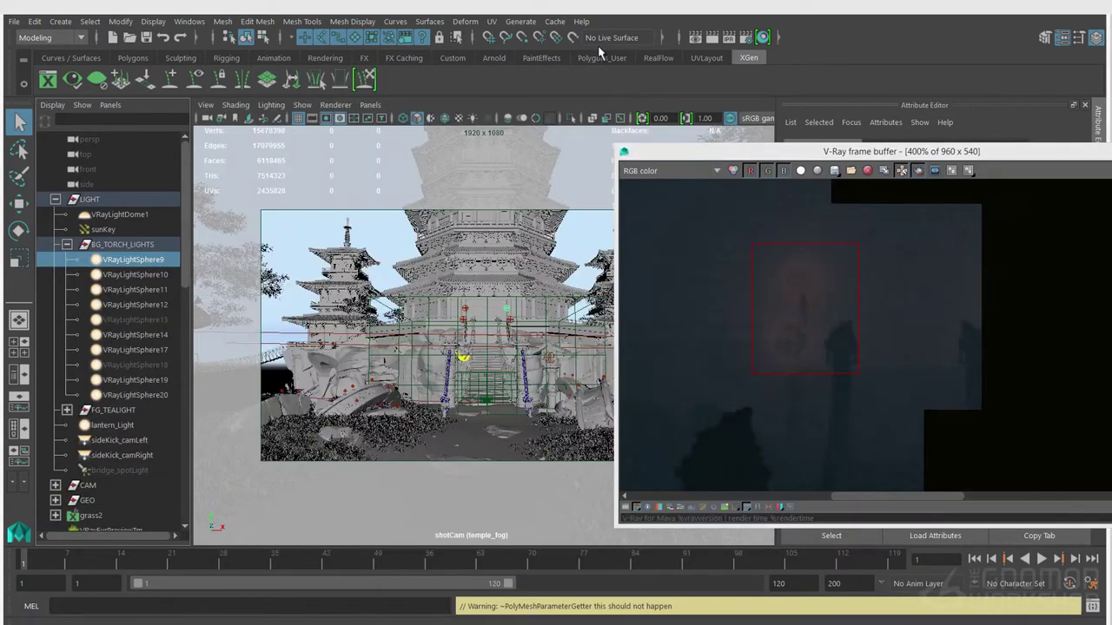
Review the intensity, sampling, shadow and option attributes of VRayLightSphere10 in BG_TORCH_LIGHTS beside the render
click(133, 275)
drag(765, 151, 315, 139)
scroll(930, 391, down, 8)
scroll(929, 391, up, 8)
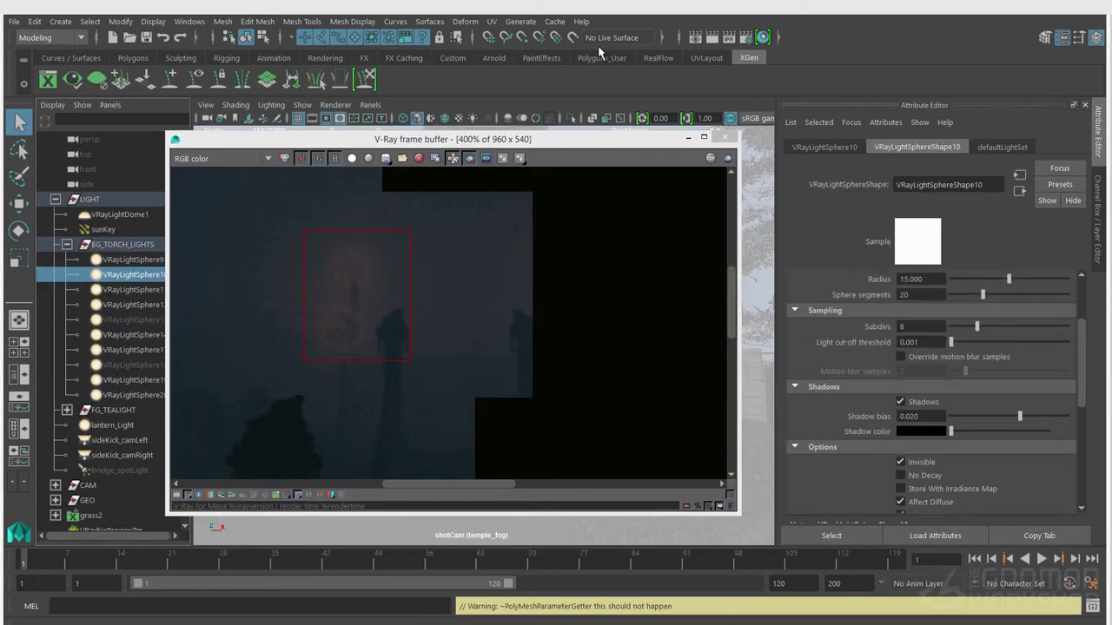
scroll(929, 391, down, 5)
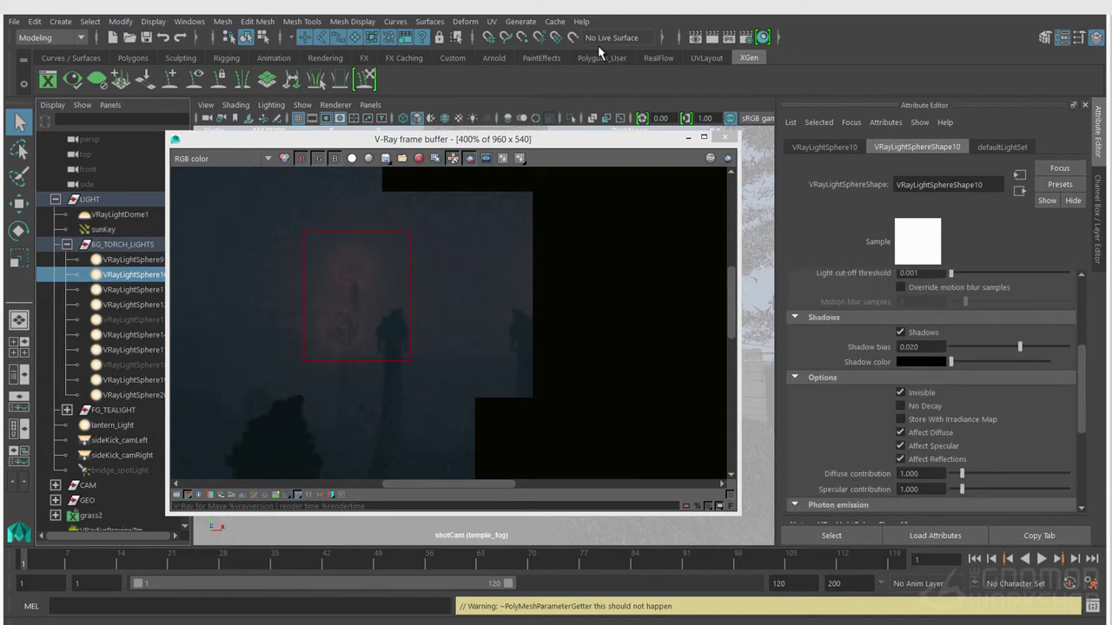
scroll(930, 391, down, 8)
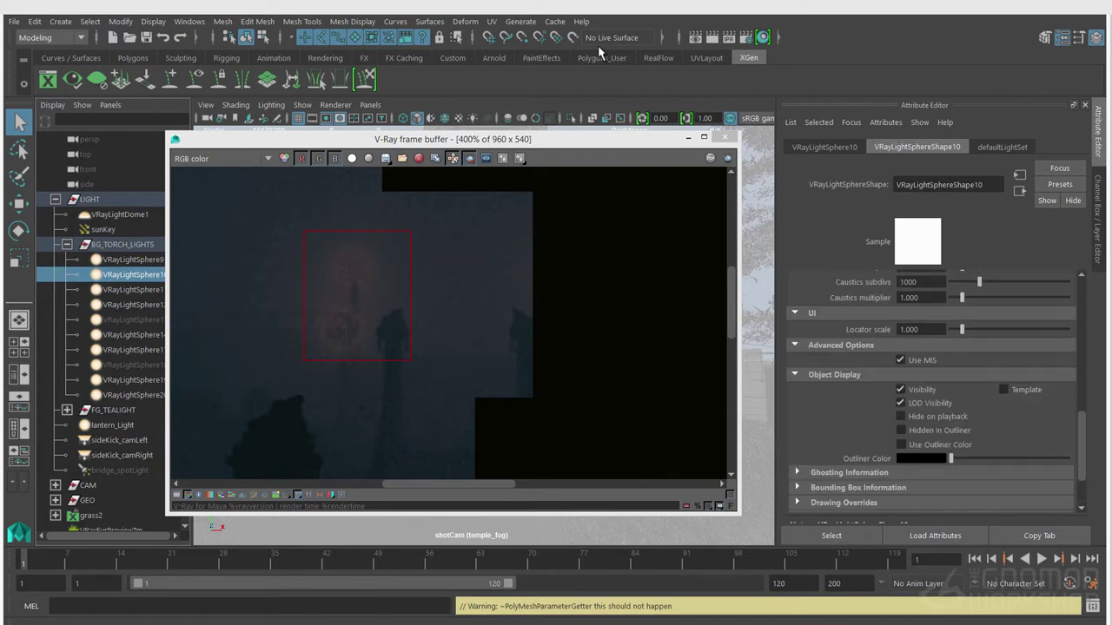
scroll(929, 391, down, 5)
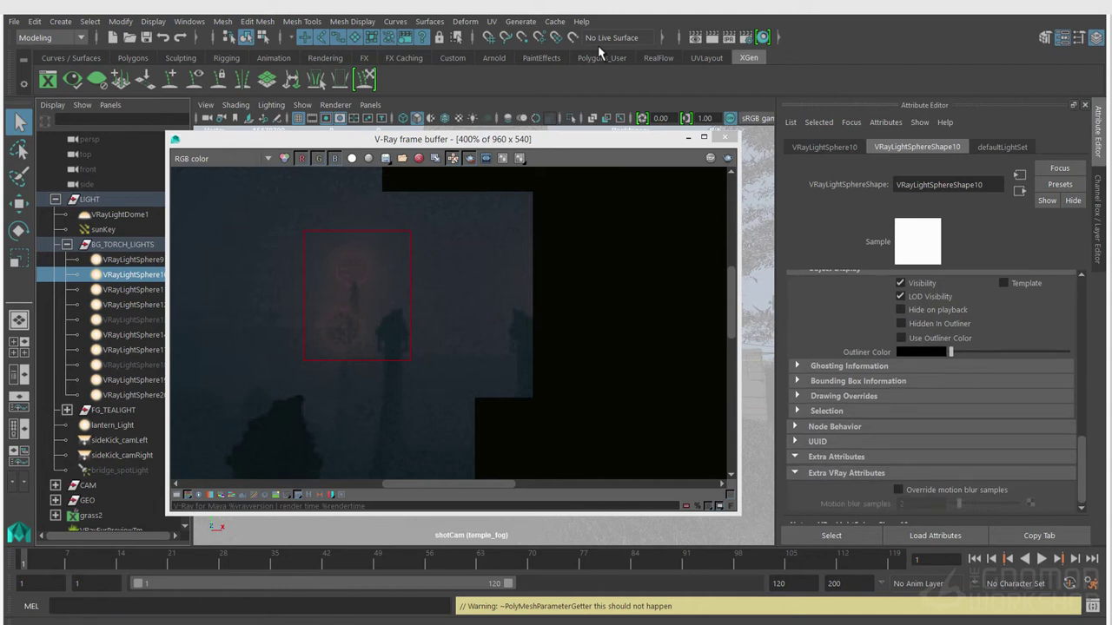
scroll(930, 391, up, 10)
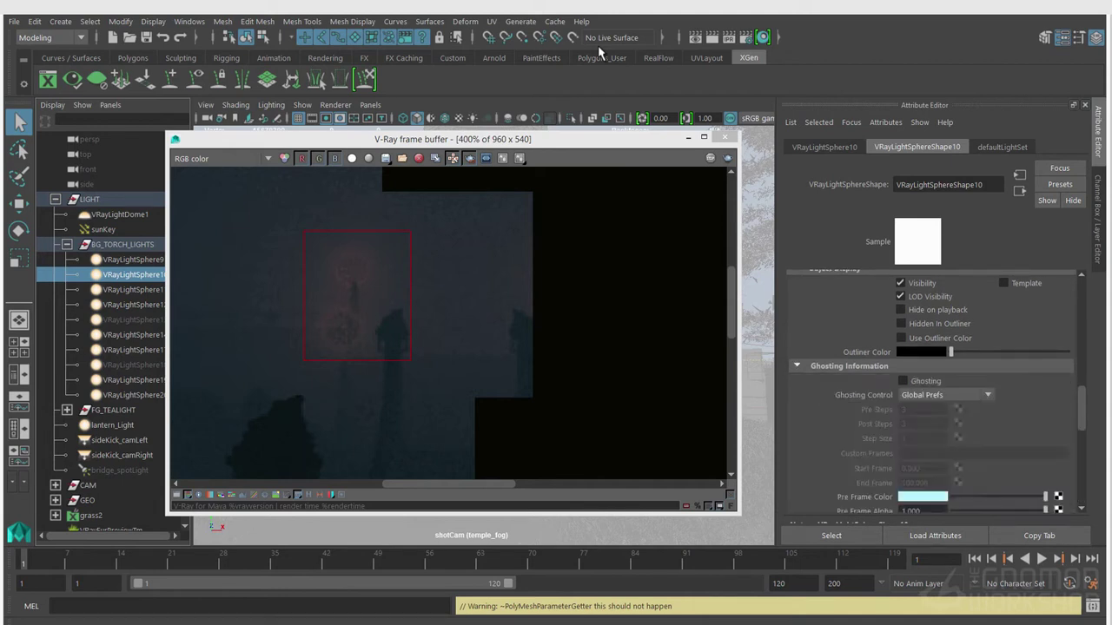
scroll(929, 391, up, 4)
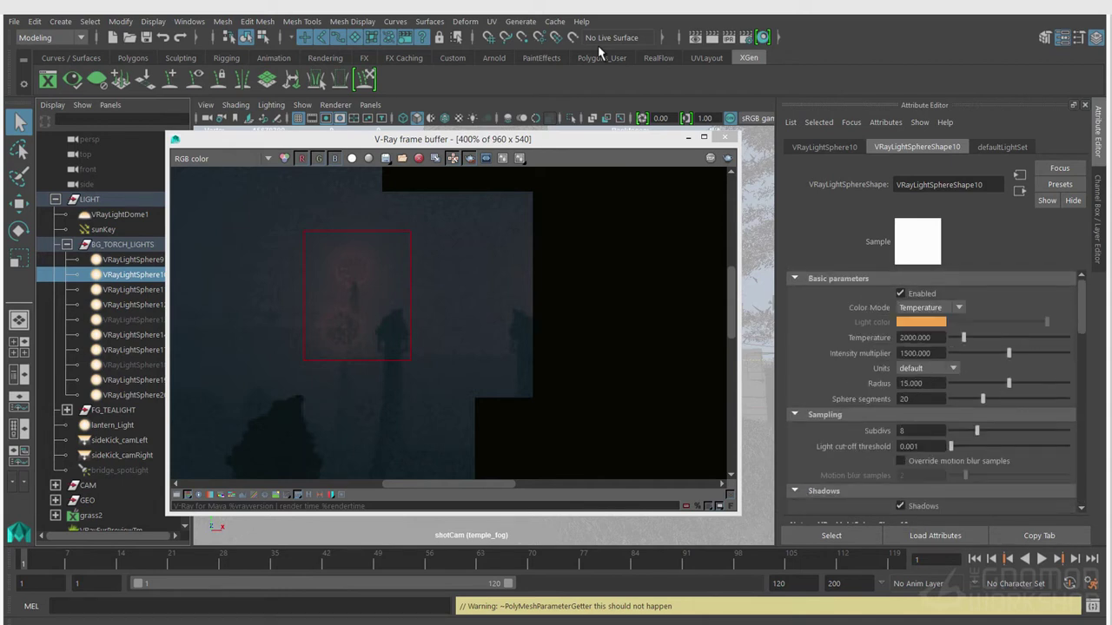
scroll(930, 391, down, 5)
scroll(929, 390, up, 5)
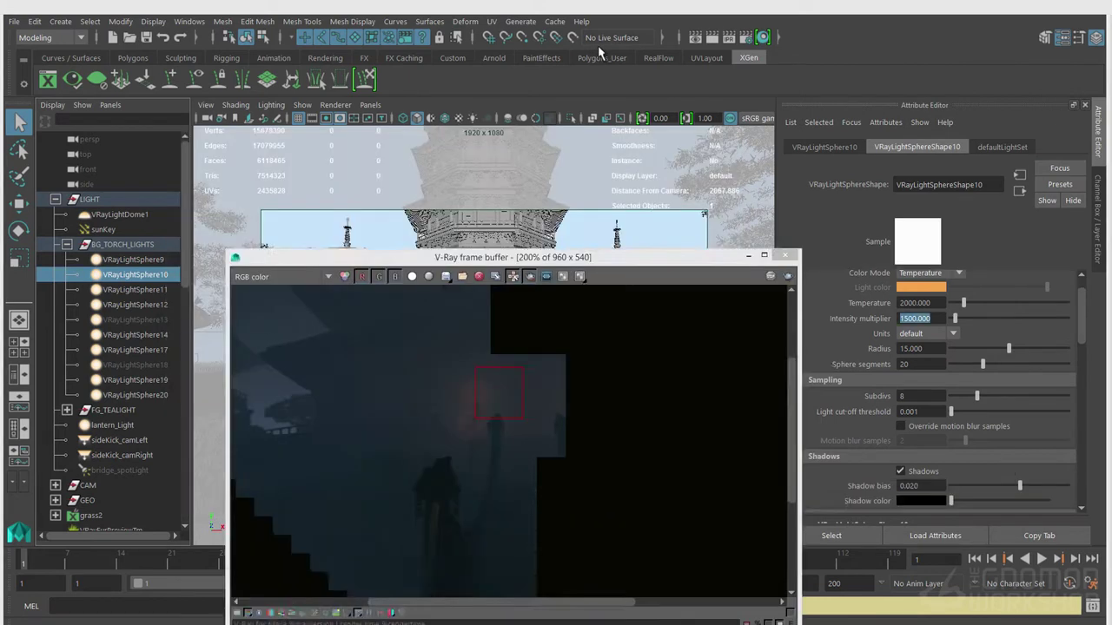
Move the frame buffer aside and open the image sampler section of the temple_fog render settings
drag(487, 260, 531, 357)
click(746, 37)
scroll(400, 348, down, 5)
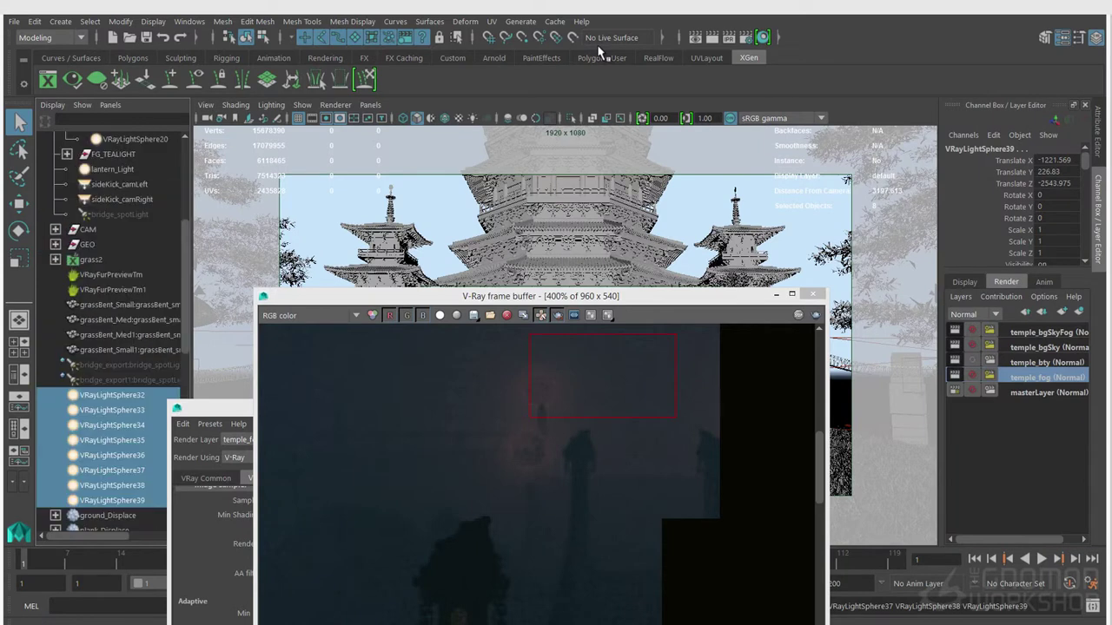
Group VRayLightSphere32 through VRayLightSphere39 as FOG_ONLYLIGHT and select the eight lights inside it
key(ctrl+g)
text(FOG_ONLYLIGHT)
key(Return)
key(Down)
key(ctrl+a)
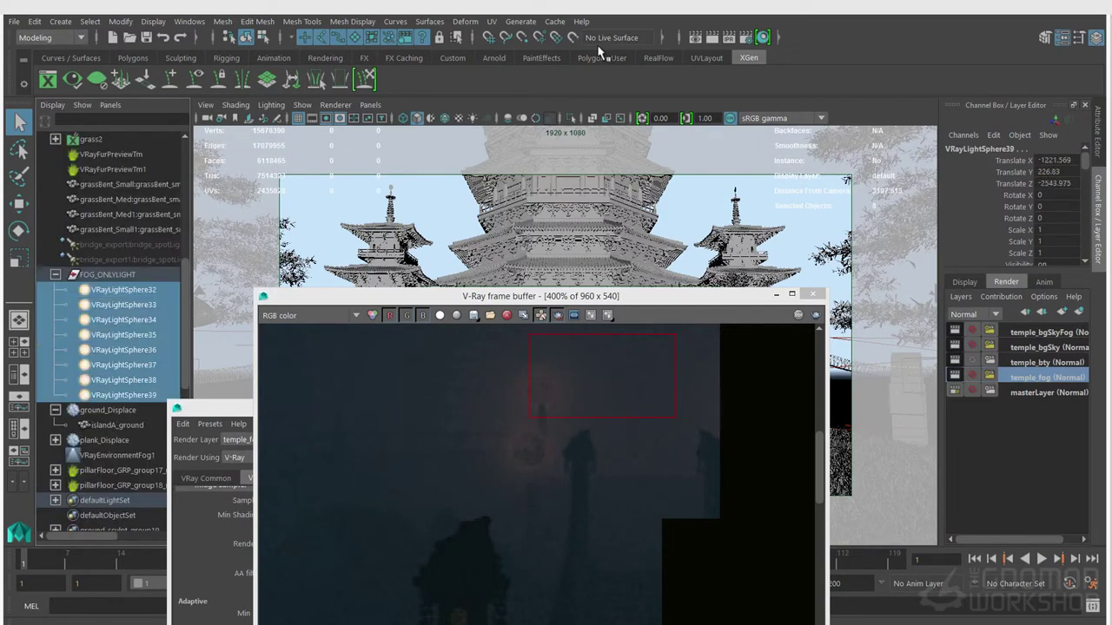
Turn off Shadows for the eight FOG_ONLYLIGHT sphere lights and bring up their intensity multiplier for editing
key(ctrl+a)
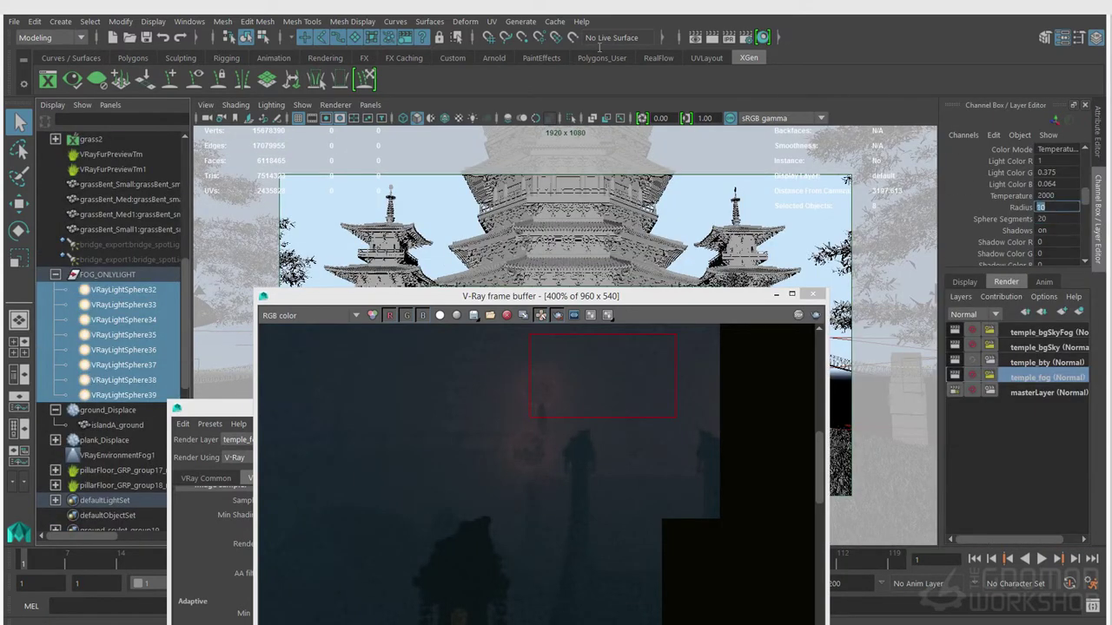
scroll(1056, 205, up, 1)
scroll(1055, 205, down, 1)
click(1055, 230)
text(0)
key(Return)
scroll(1056, 204, down, 2)
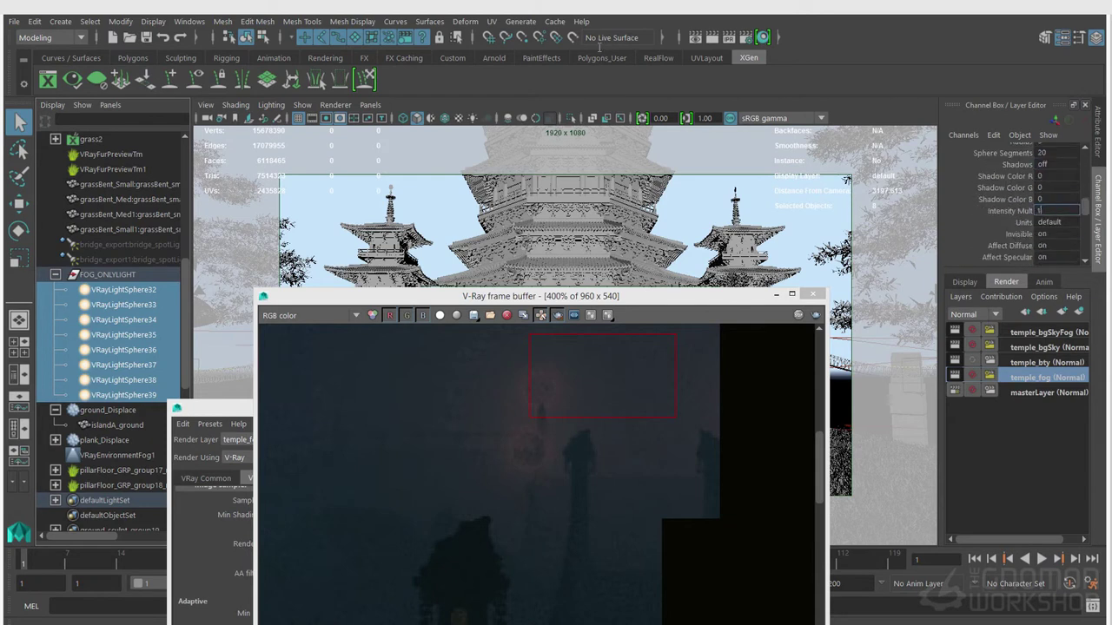
Hide the FOG_ONLYLIGHT group on masterLayer and check its visibility on the other render layers
key(Up)
key(ctrl+h)
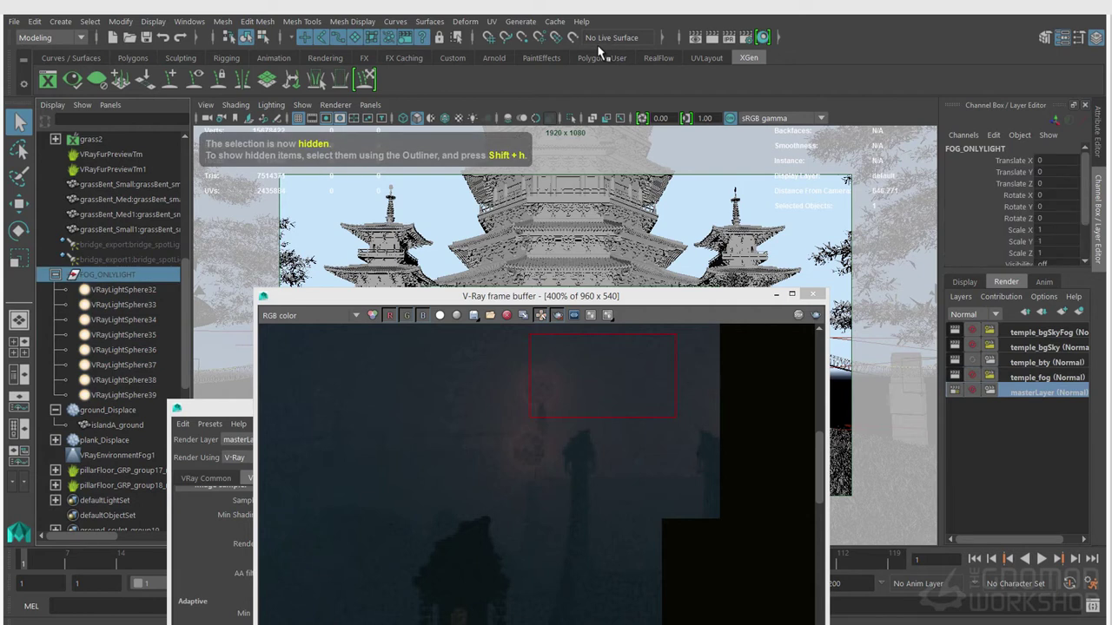
click(1048, 347)
click(1048, 333)
click(1048, 377)
click(1047, 362)
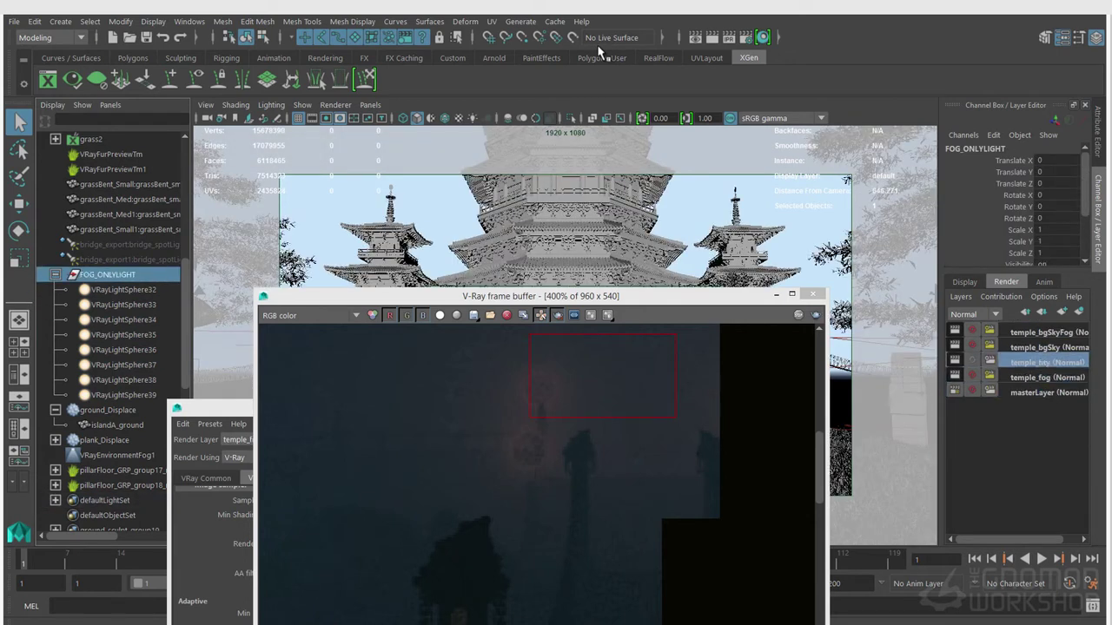
drag(540, 296, 553, 433)
click(1048, 377)
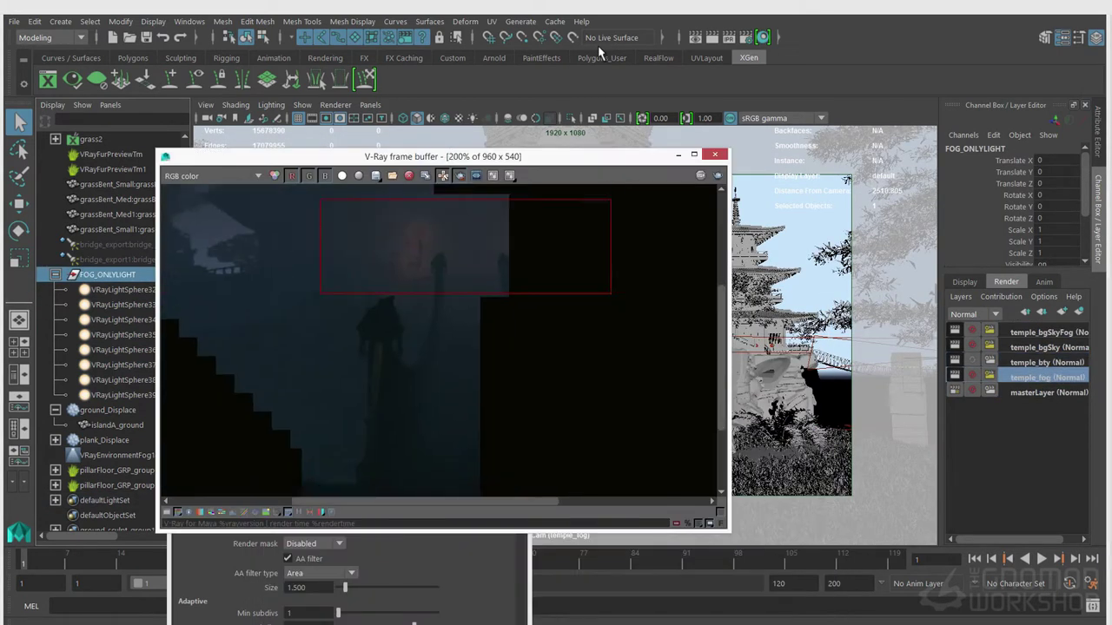
Save the scene and draw a larger render region around the torch area of the temple_fog render
drag(613, 337, 613, 353)
click(146, 38)
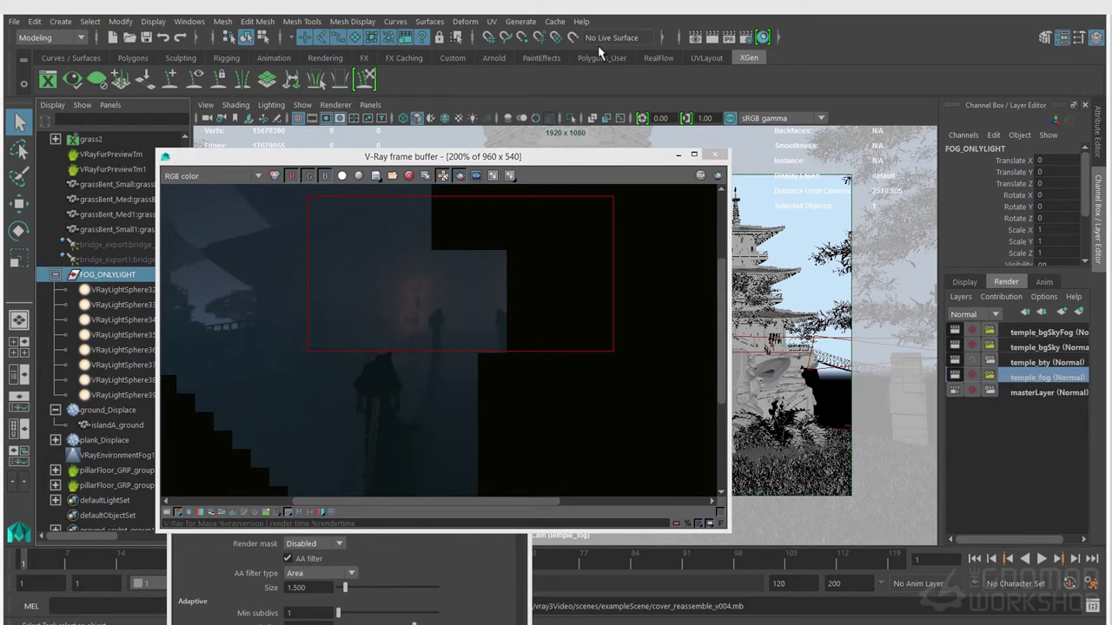
drag(293, 198, 671, 376)
scroll(443, 343, down, 2)
scroll(443, 343, up, 1)
Set the adaptive sampler threshold of the temple_fog layer to 0.005
click(469, 556)
drag(349, 408, 357, 134)
drag(301, 368, 320, 365)
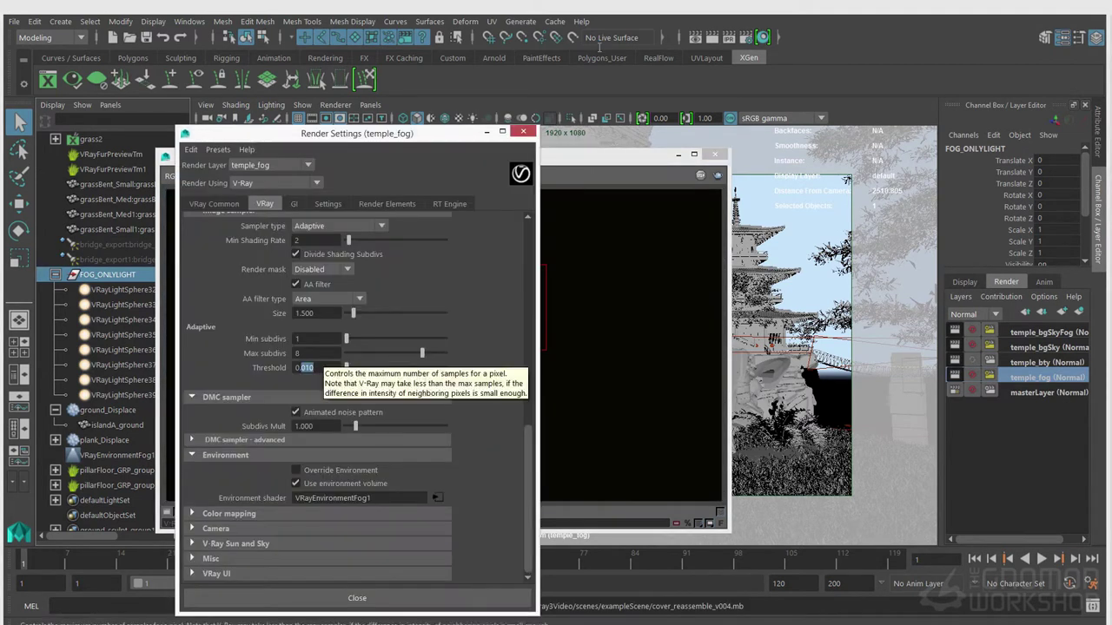
text(005)
key(Return)
Draw a wide render region across the frame buffer and start a new temple_fog render
click(635, 156)
drag(721, 261, 165, 419)
click(718, 175)
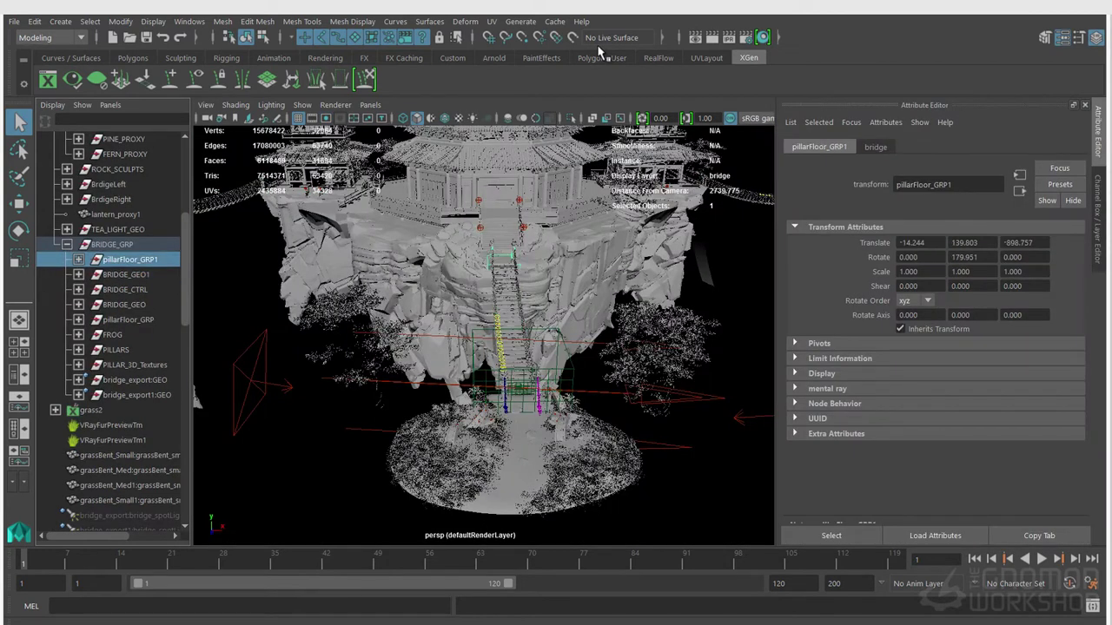
Go through the groups inside BRIDGE_GRP and add a V-Ray Object ID attribute to the FROG group
key(Left)
key(Left)
key(Left)
key(Left)
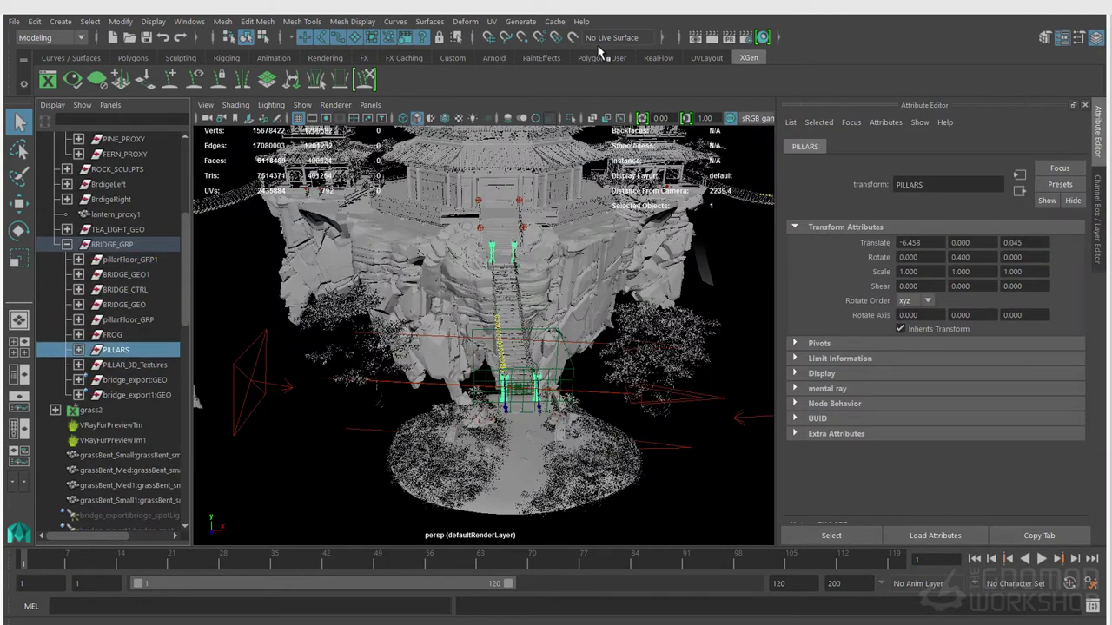
key(Return)
key(Up)
key(Down)
key(Left)
key(Left)
key(Left)
key(Left)
key(Left)
key(g)
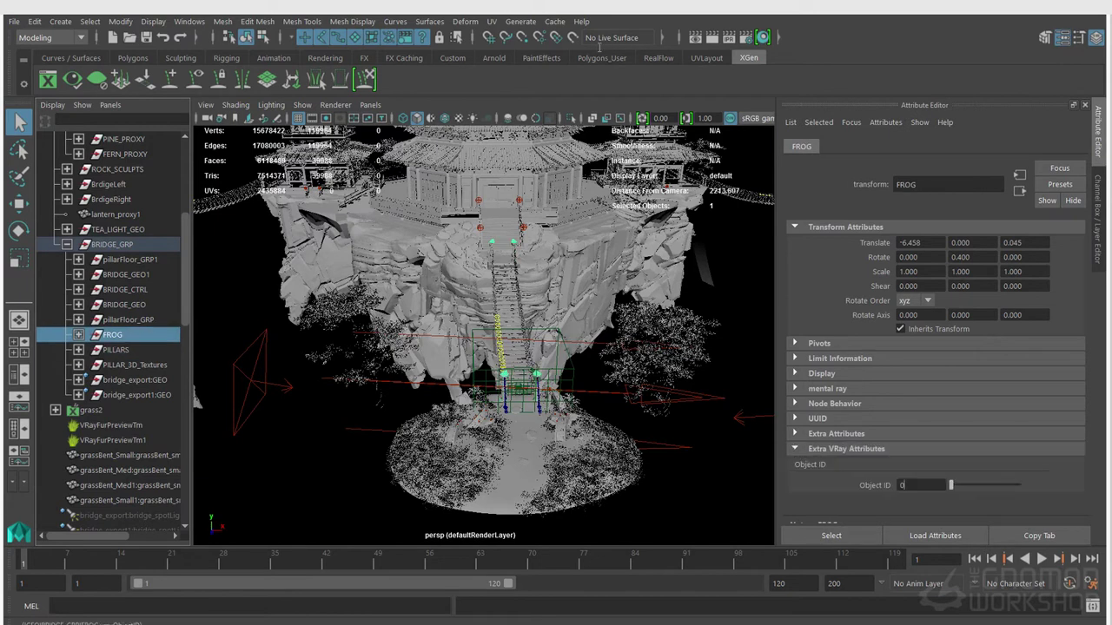
Group the two pillarFloor groups with BRIDGE_GEO, BRIDGE_GEO1 and BRIDGE_CTRL, and name the new group BRIDGE_BETWEEN
key(Left)
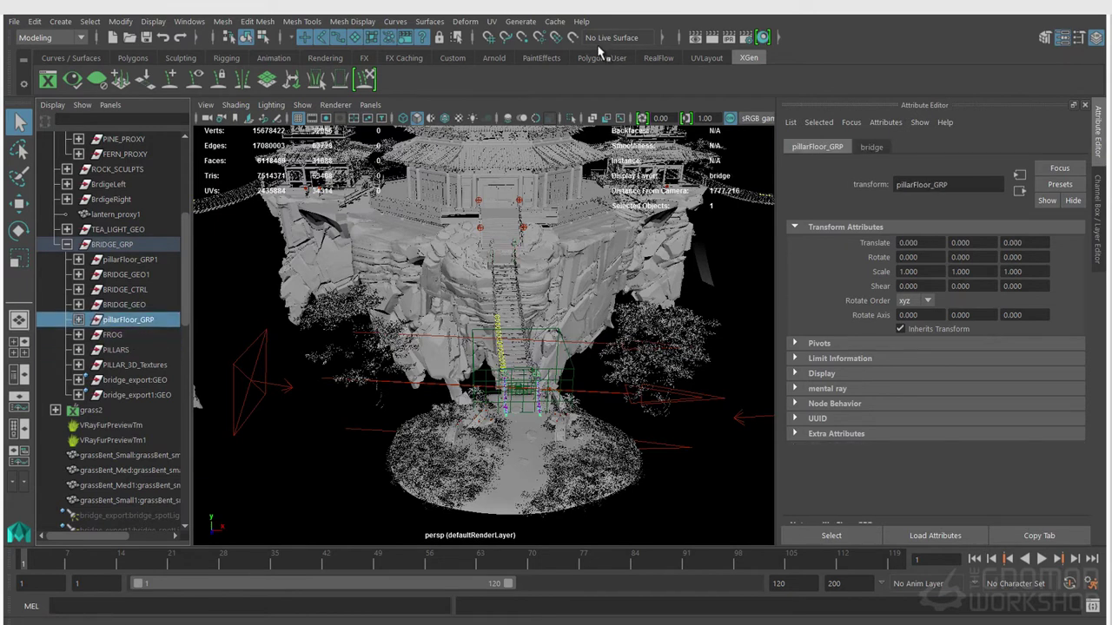
key(shift+Up)
key(shift+Up)
key(shift+Up)
key(shift+Up)
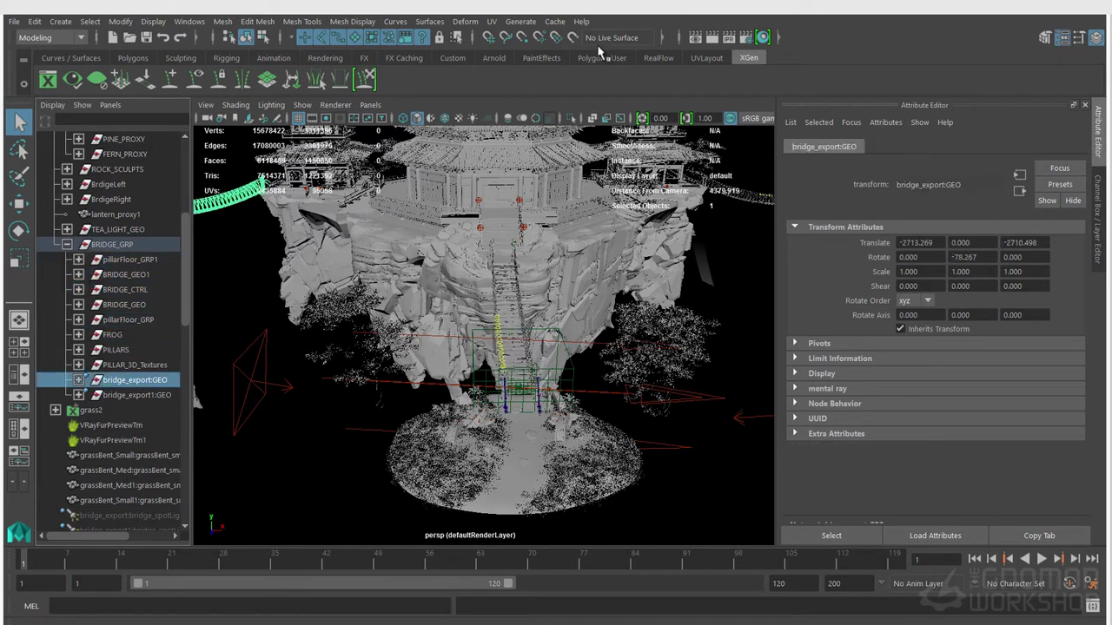
key(ctrl+g)
text(BRIDGE)
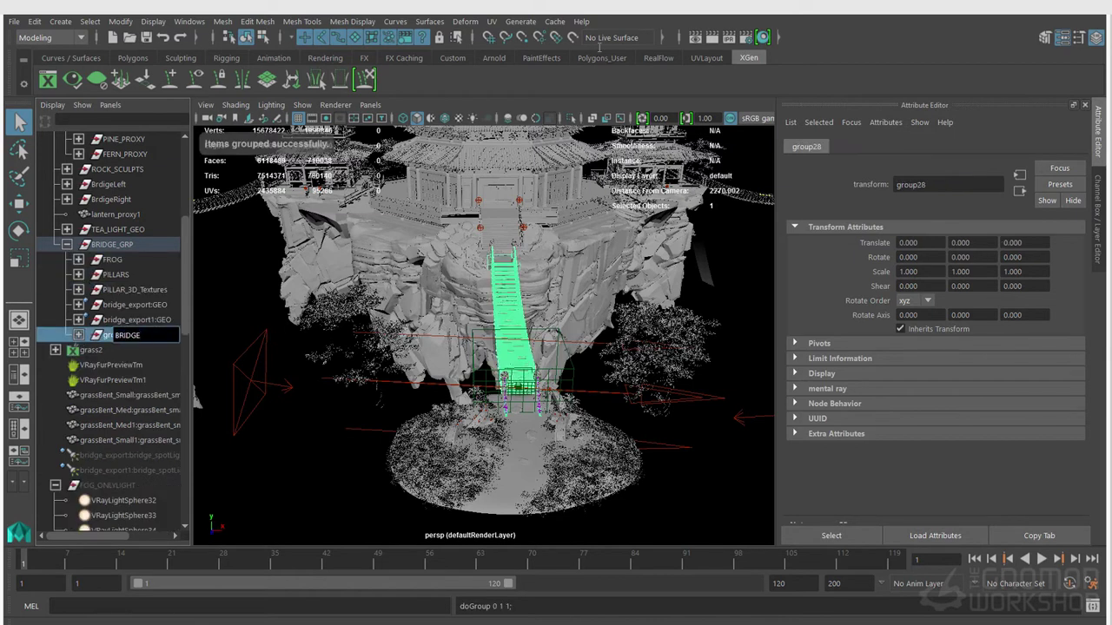
text(_BETWEEN)
key(Return)
Add a V-Ray Object ID attribute to the BRIDGE_BETWEEN group and set it to 16
key(Up)
key(Up)
key(Up)
key(Up)
key(Up)
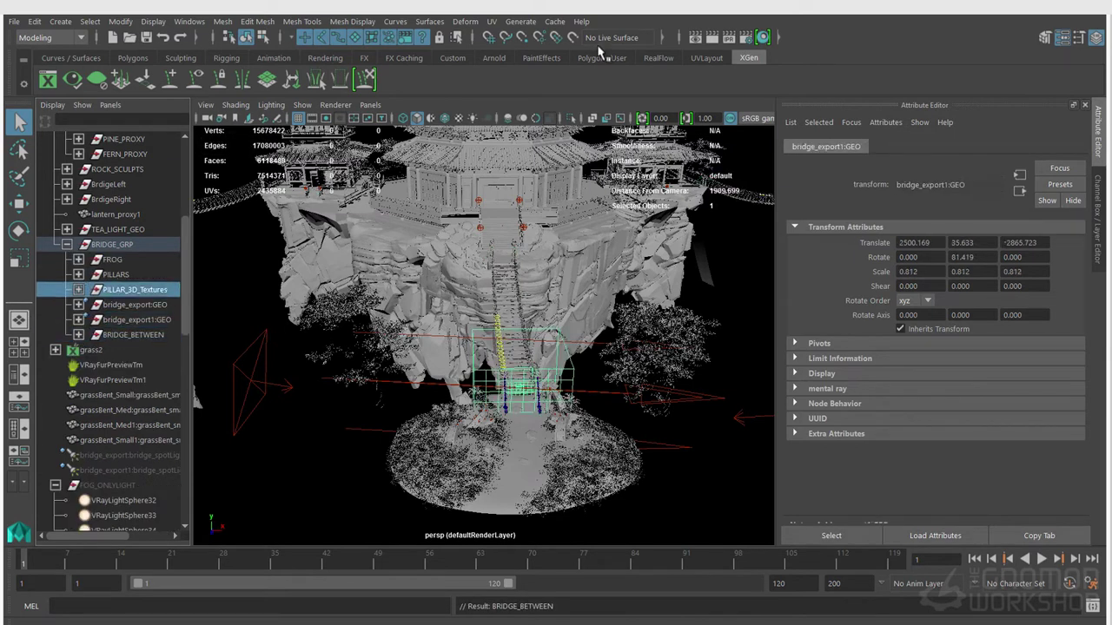
key(Down)
key(Down)
key(Down)
key(Down)
key(Down)
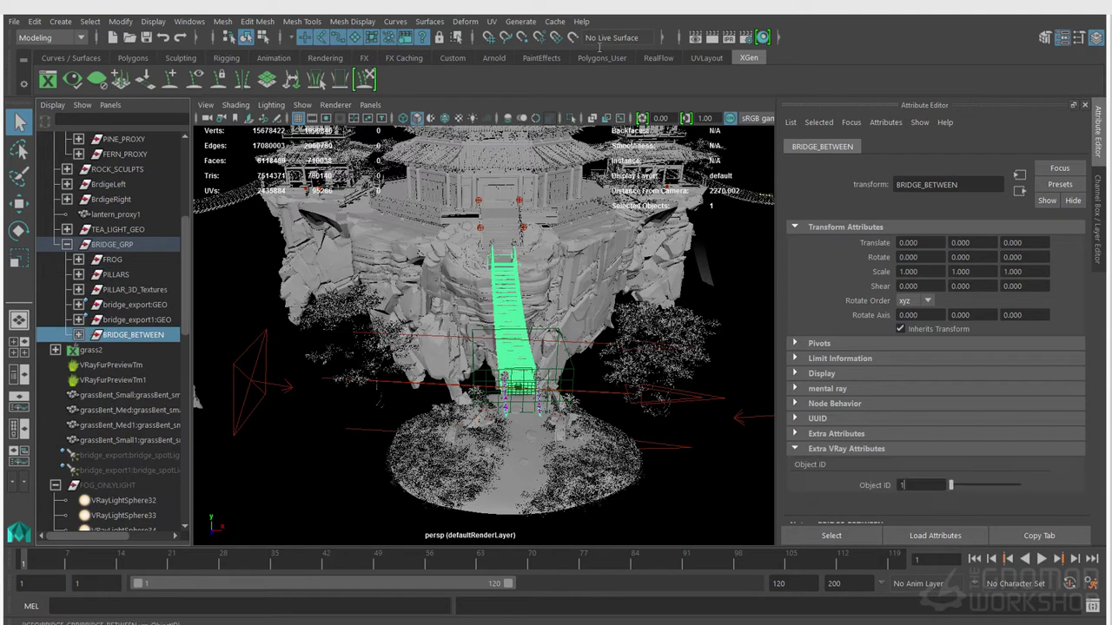
Check the other groups inside BRIDGE_GRP for their V-Ray Object ID attributes
key(Up)
key(Up)
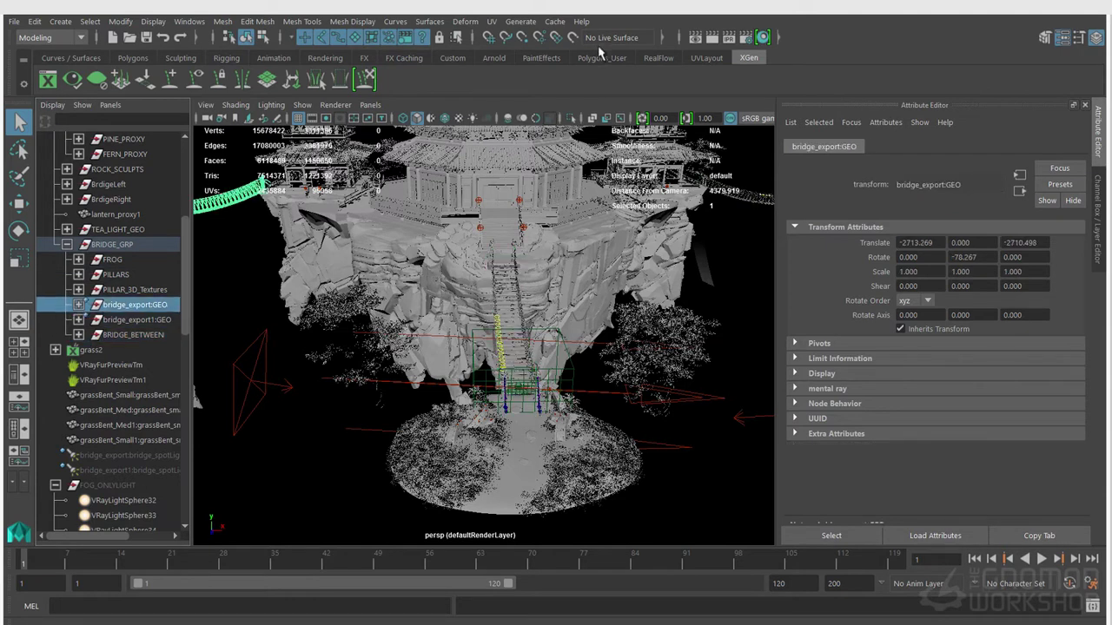
key(Up)
key(Up)
key(Up)
key(Up)
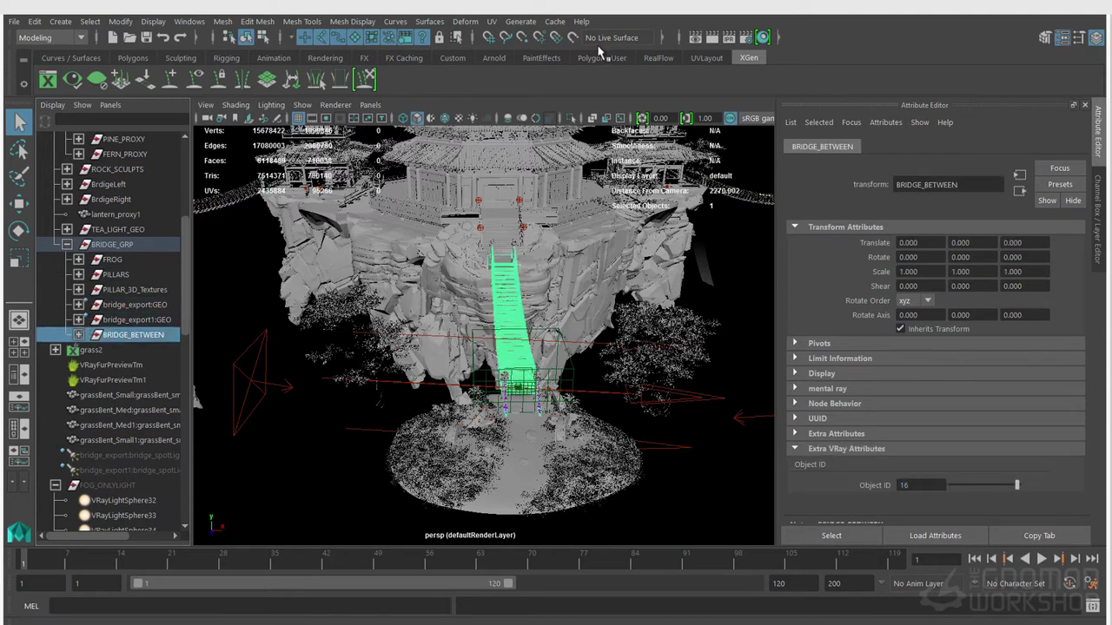
Go back up through the GEO groups to LANDSCAPE and check their V-Ray Object ID attributes
key(Left)
key(Up)
key(Up)
key(Up)
key(Up)
key(Up)
key(Up)
key(Up)
key(Up)
key(Up)
key(Up)
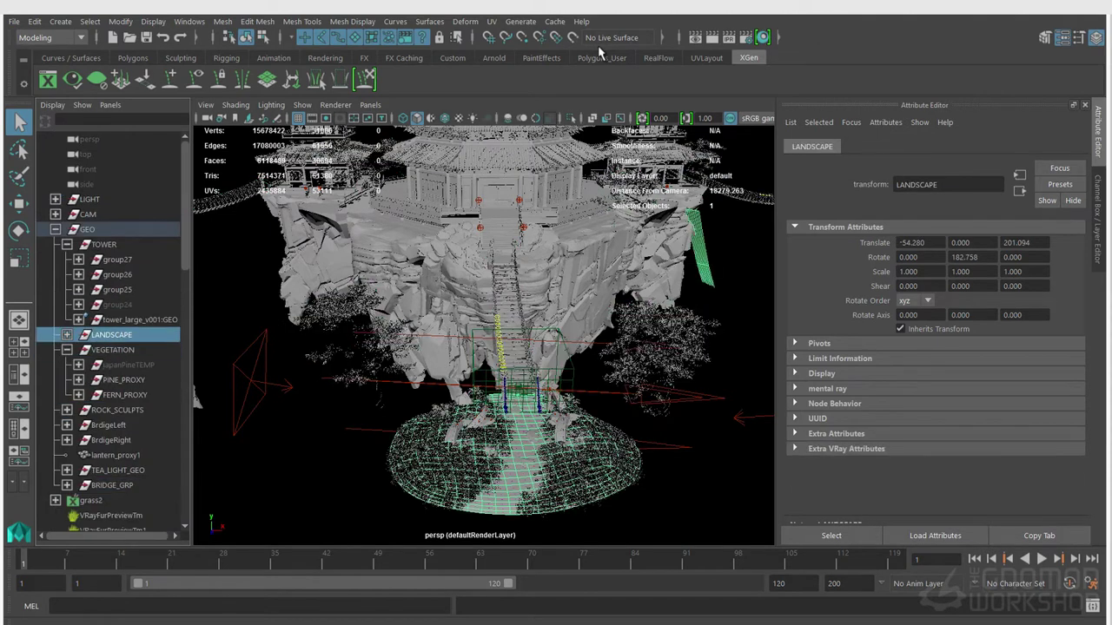
click(67, 486)
scroll(113, 364, down, 2)
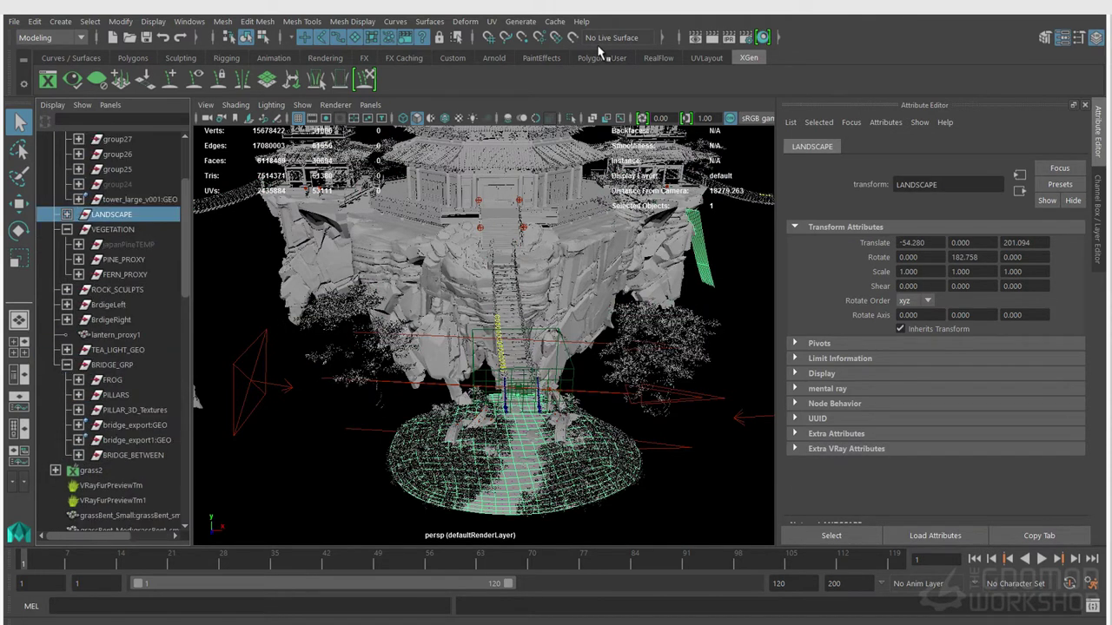
Expand grass2 and its islandA_grass3 description, and add a V-Ray Object ID attribute to xgmr:geoshader
click(91, 469)
scroll(113, 365, down, 2)
click(886, 123)
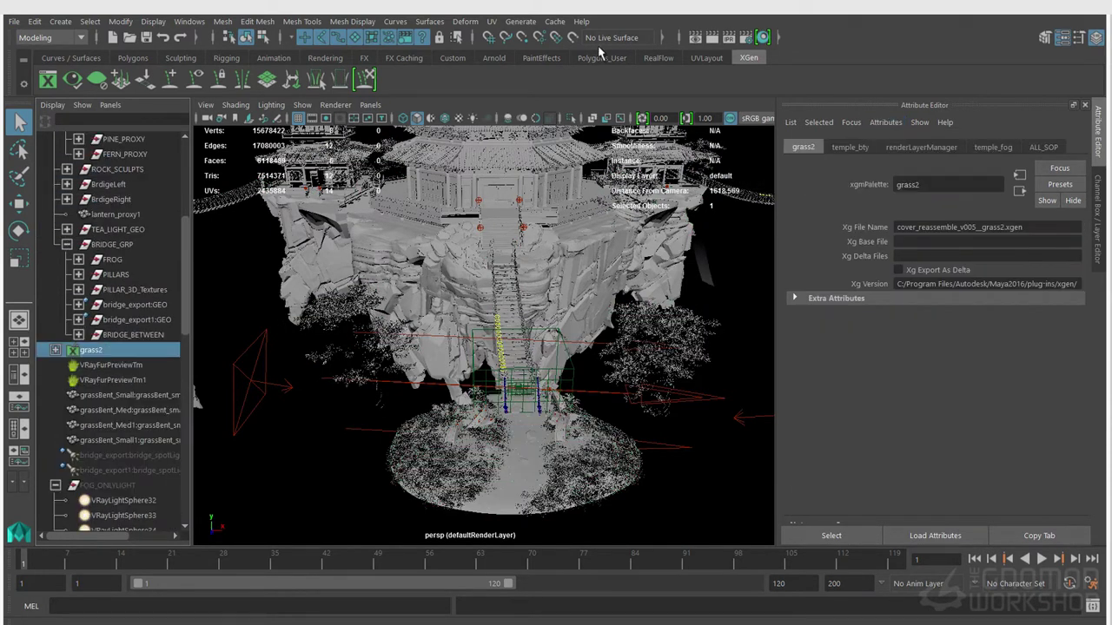
click(129, 395)
click(56, 350)
click(67, 365)
click(131, 395)
click(886, 123)
mouse_move(905, 180)
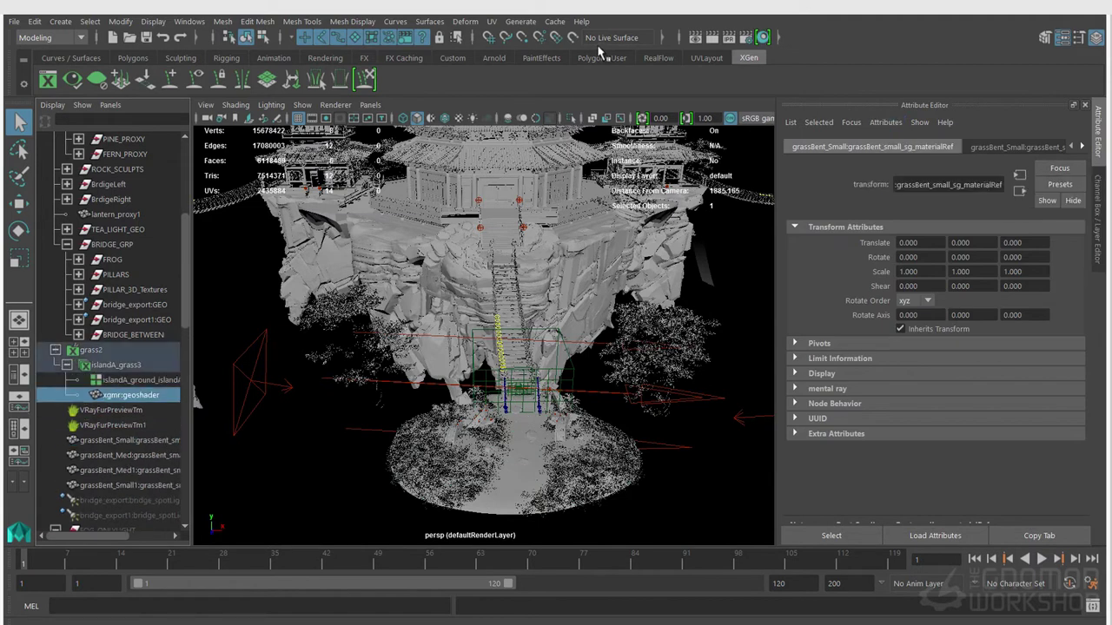
click(1029, 196)
Add a V-Ray Object ID attribute to islandA_ground_islandA_grass3 inside grass2 and set it to 19
click(133, 334)
key(Up)
key(Up)
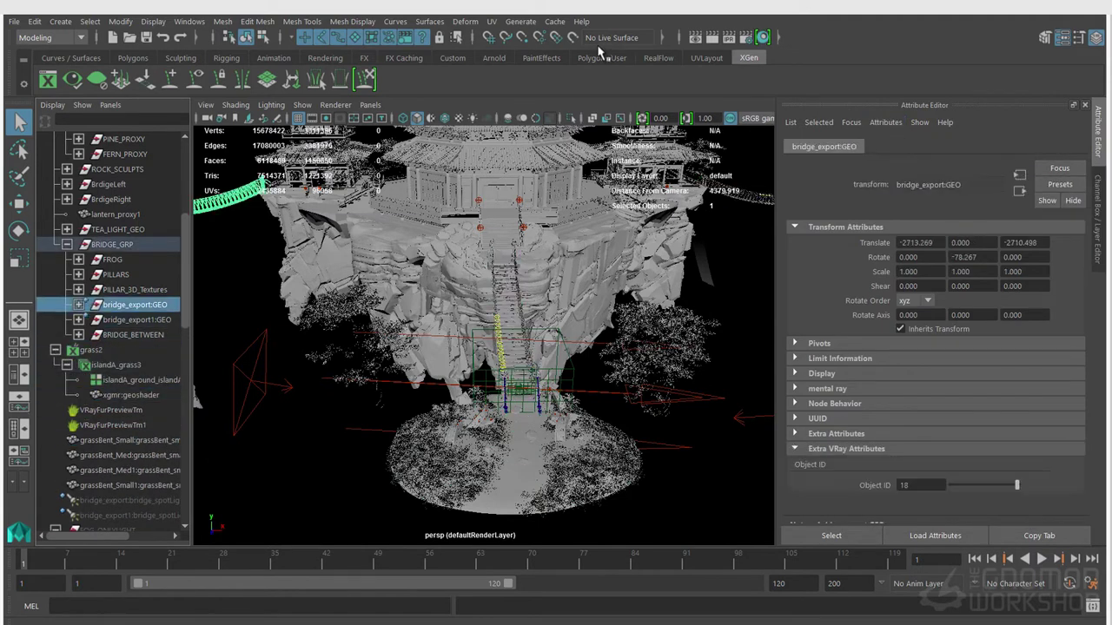
click(115, 365)
click(139, 380)
click(886, 123)
mouse_move(905, 182)
click(1027, 197)
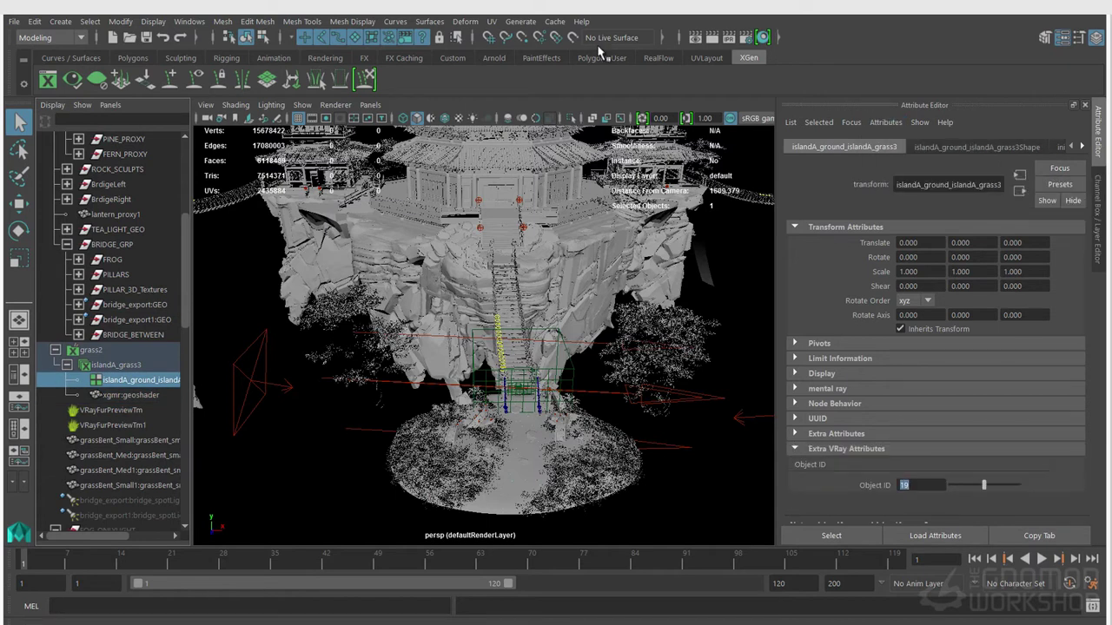
click(976, 146)
click(886, 123)
click(91, 350)
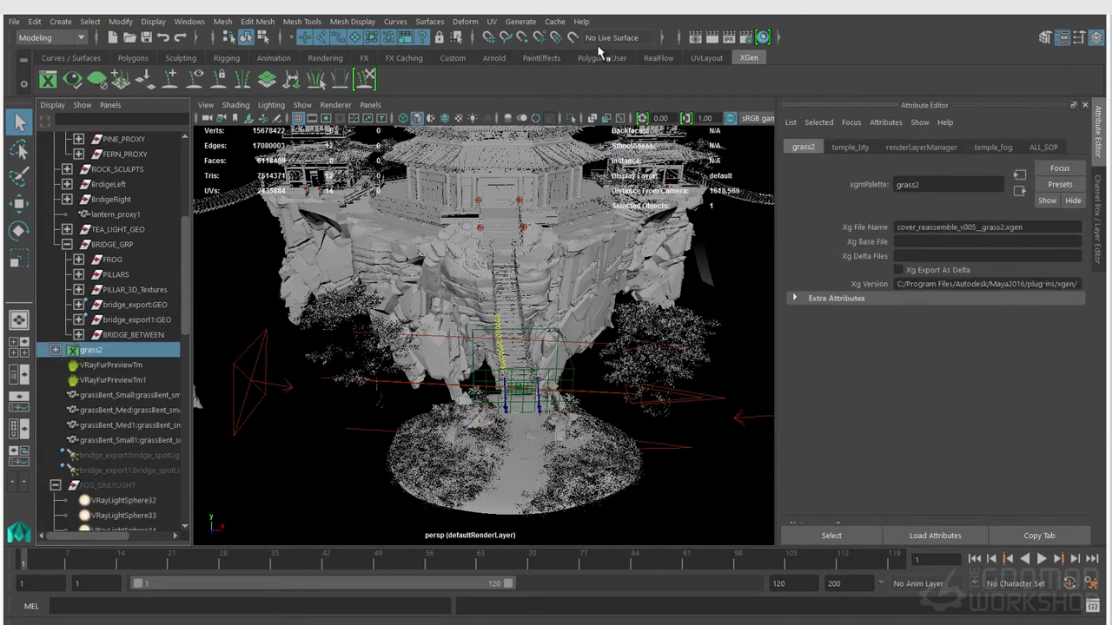
click(56, 350)
Add V-Ray Object ID attributes to VRayFurPreviewTm, set to 20, and to VRayFurPreviewTm1
click(111, 365)
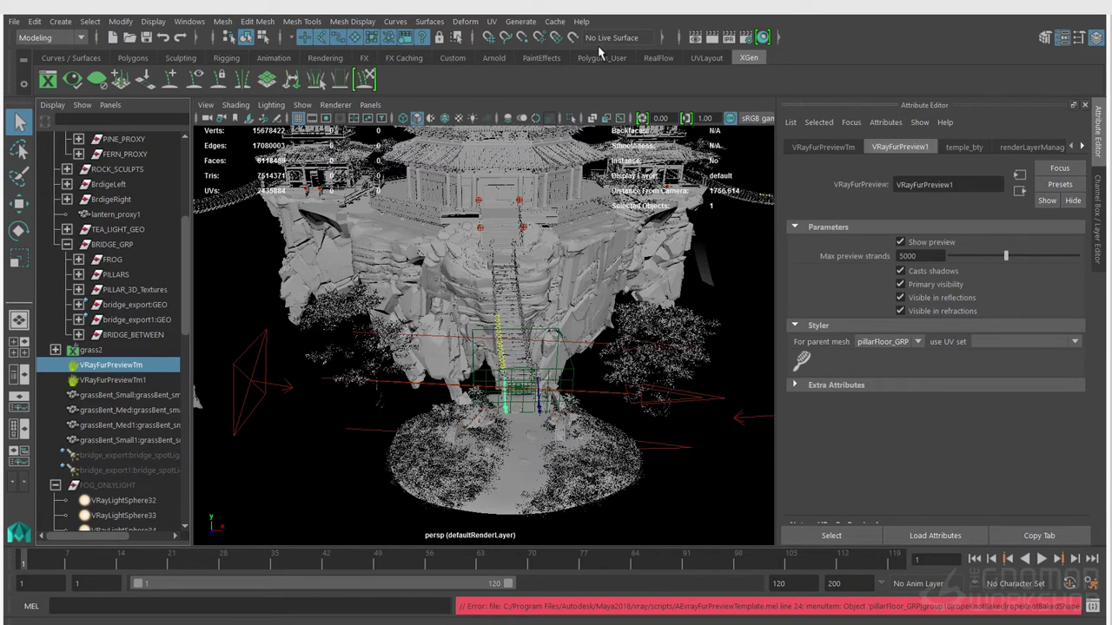
click(824, 147)
click(886, 123)
mouse_move(894, 181)
click(1027, 198)
click(112, 380)
click(886, 123)
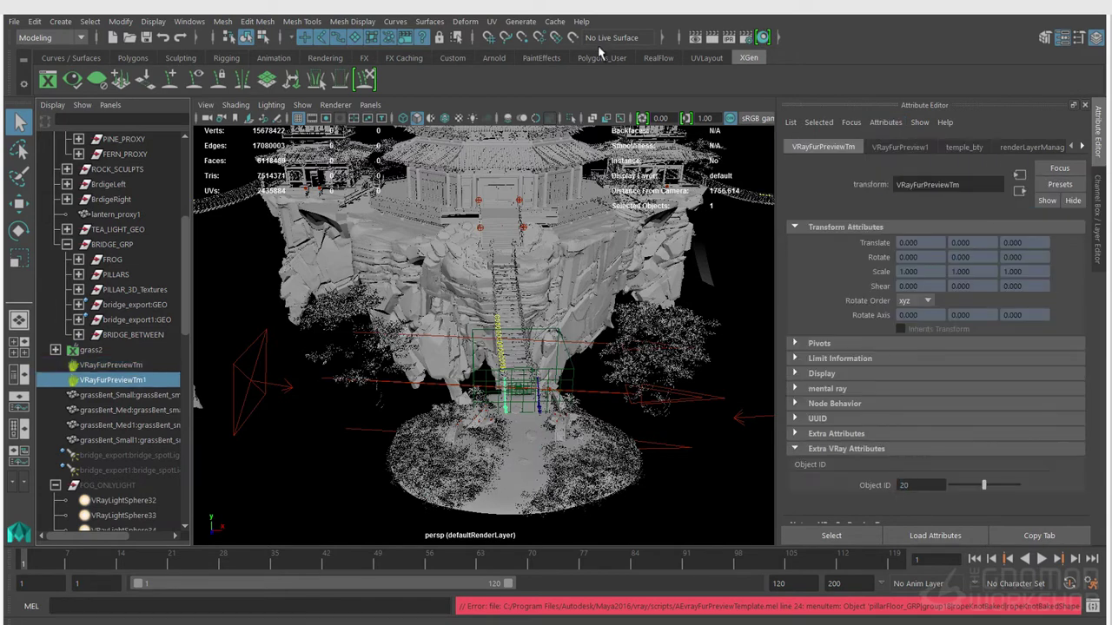
click(1027, 197)
Add a Multi Matte render element in the render settings, named vrayRE_rgb_001 with the filename suffix rgb_001
key(ctrl+a)
click(749, 38)
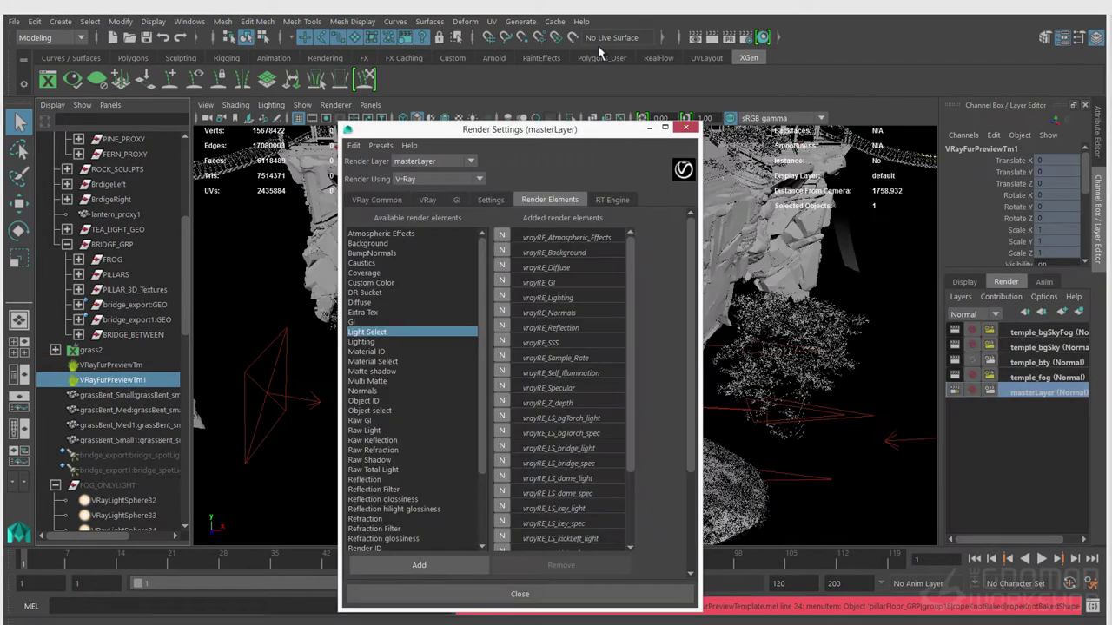
scroll(413, 391, down, 1)
double_click(366, 352)
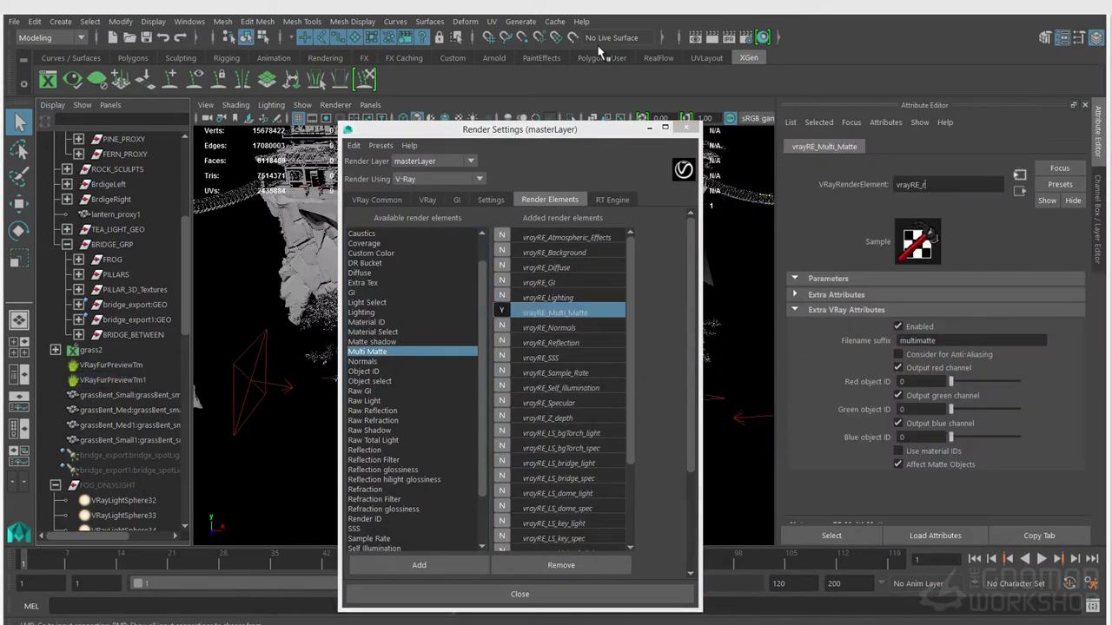
key(Return)
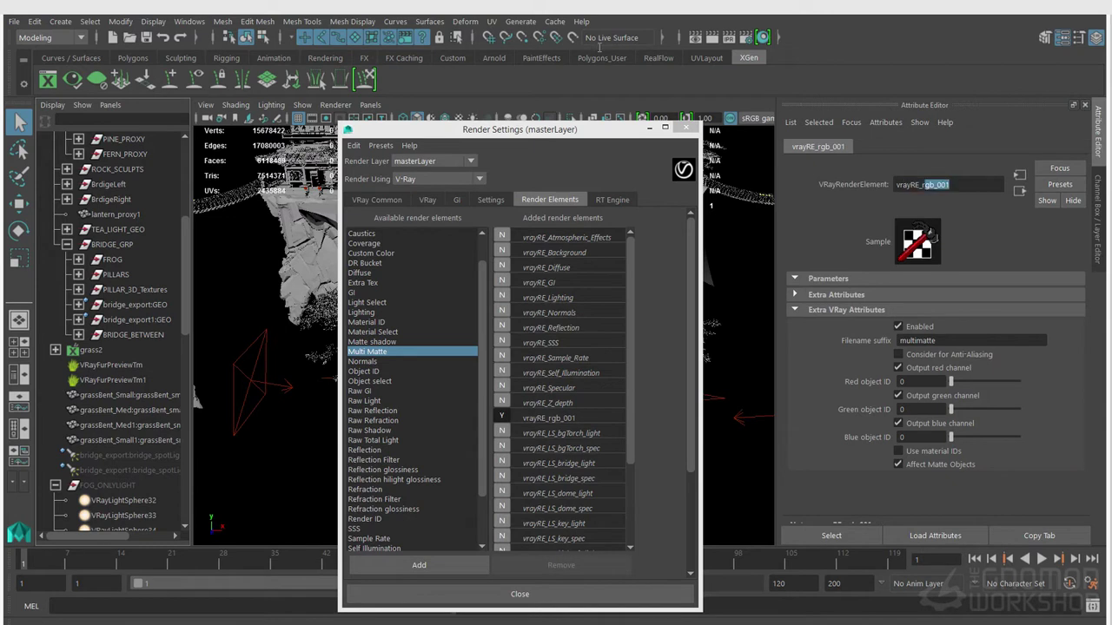
key(Return)
click(549, 417)
Duplicate the vrayRE_rgb_001 Multi Matte element six times to make vrayRE_rgb_002 through vrayRE_rgb_007
drag(185, 275, 185, 204)
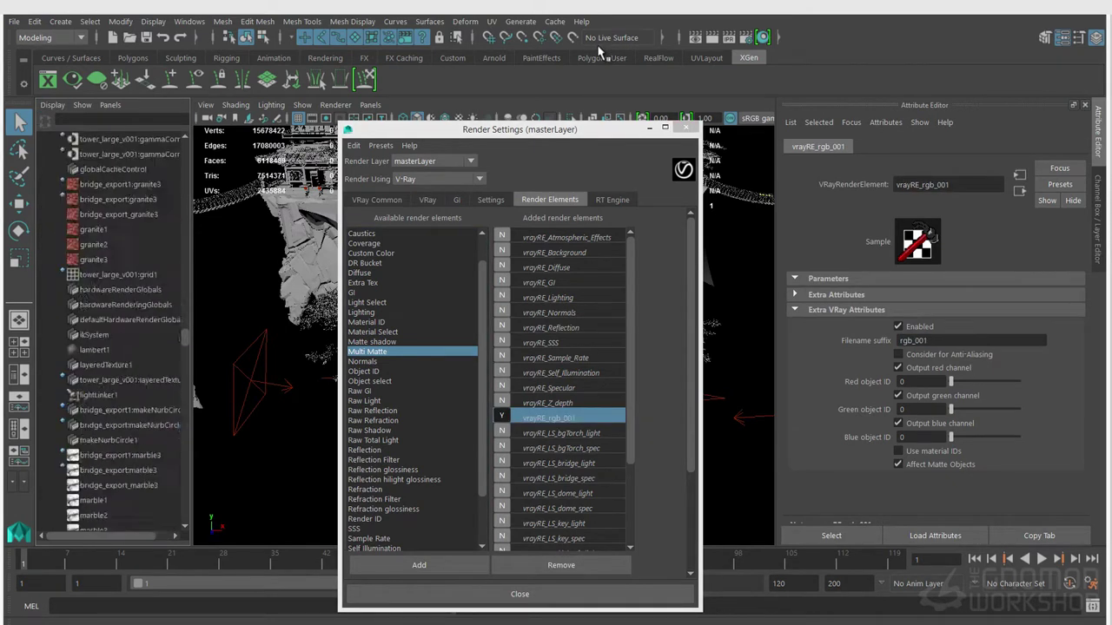
key(ctrl+d)
key(ctrl+d)
key(ctrl+d)
key(ctrl+d)
key(ctrl+d)
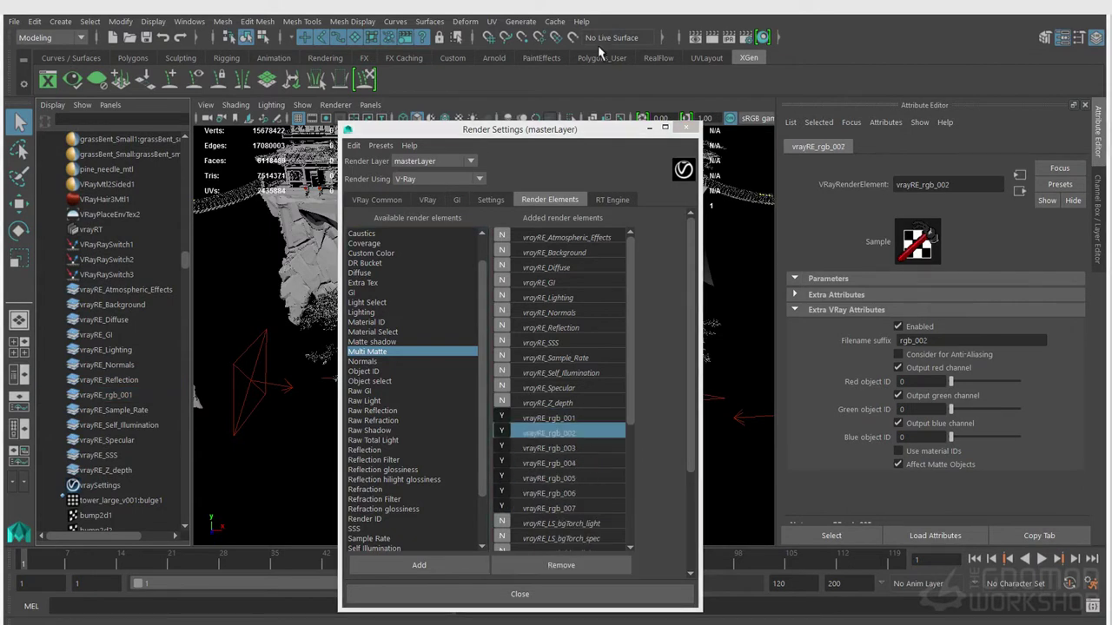
key(ctrl+d)
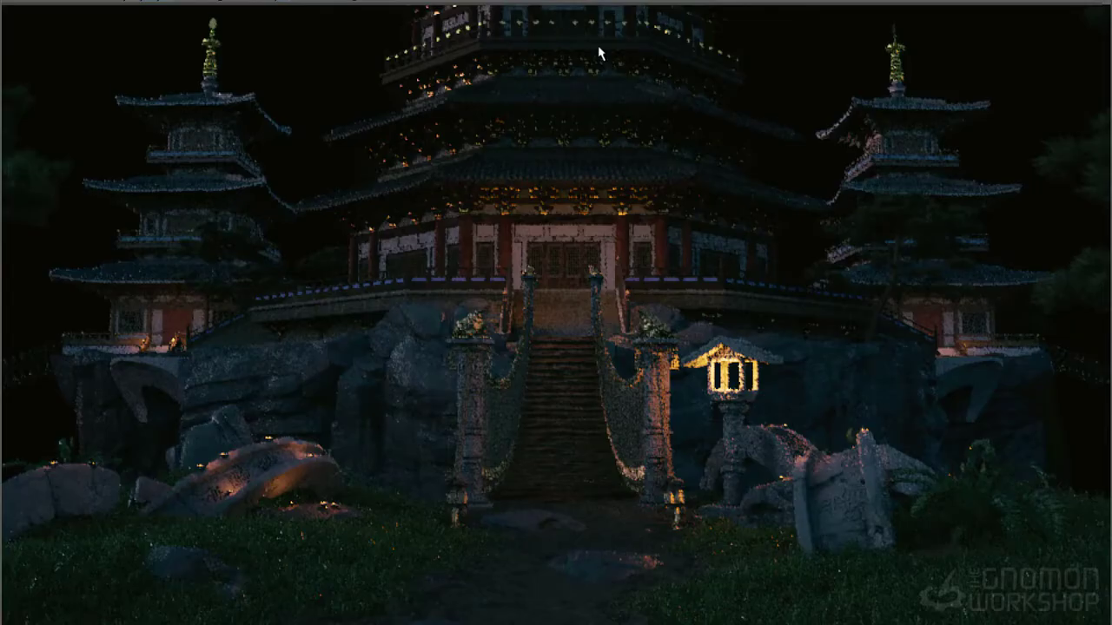
Go through the rendered light select passes of the temple image to examine each light's contribution
key(Down)
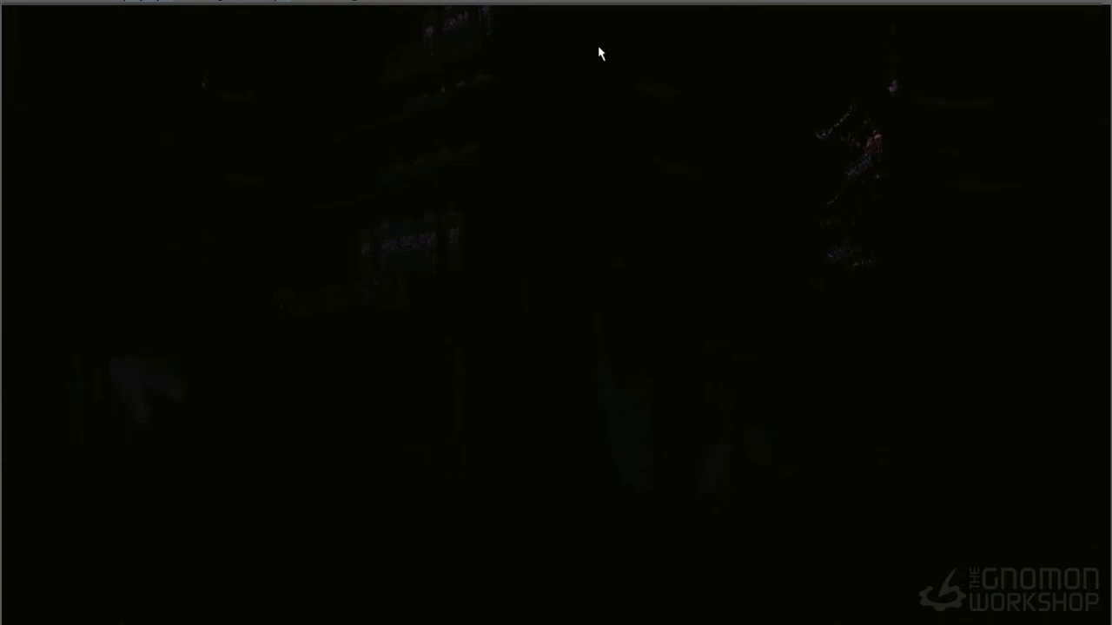
key(Down)
key(Down)
key(Down)
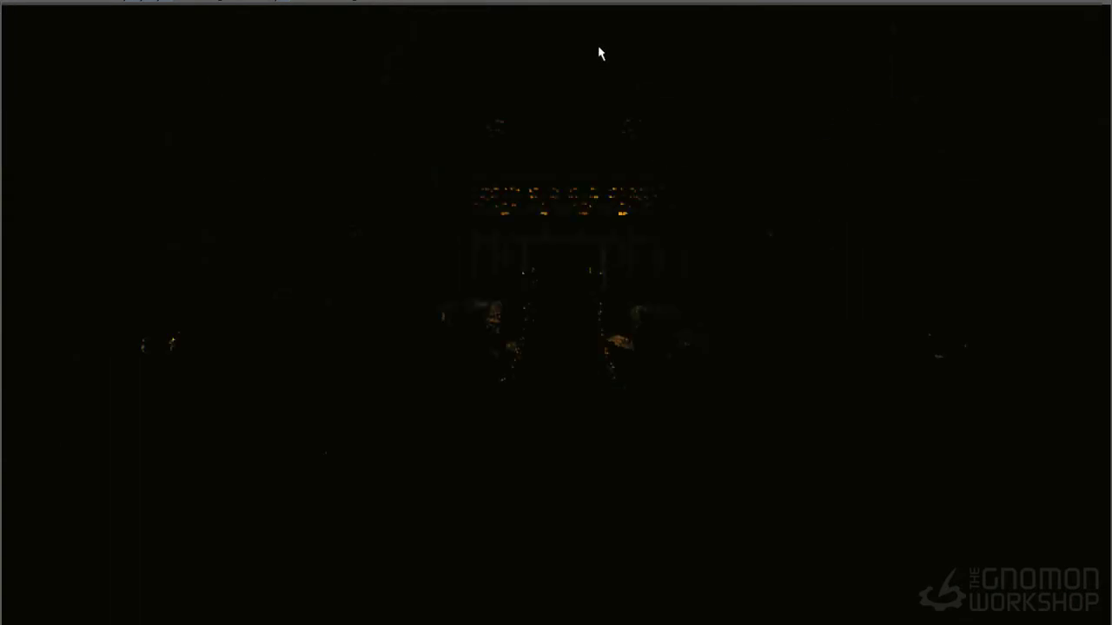
key(Down)
key(Down)
key(Down)
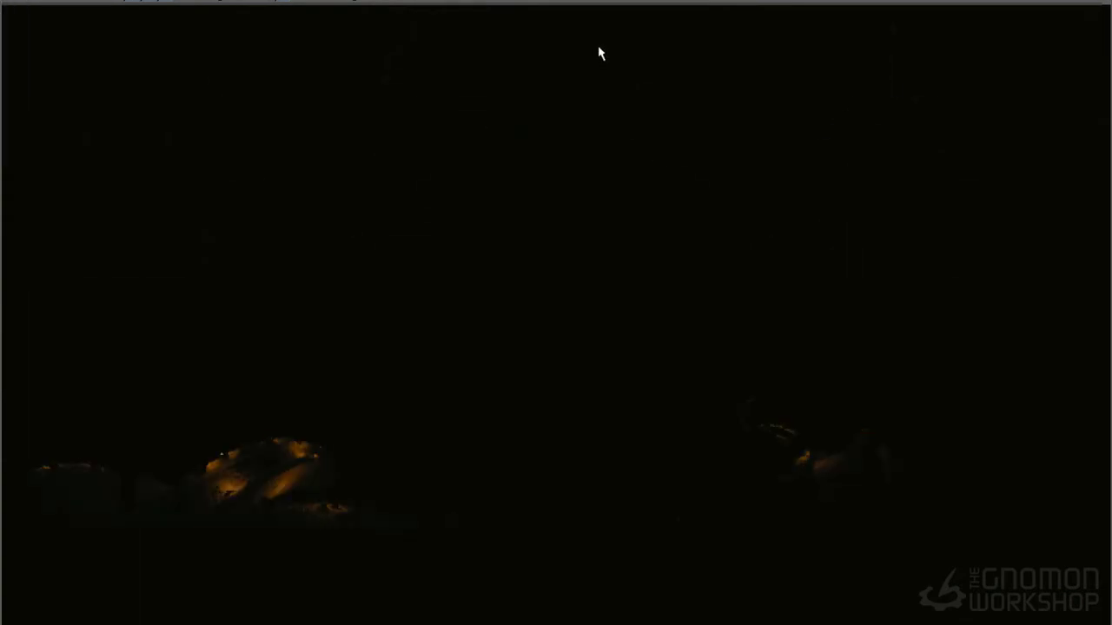
key(Down)
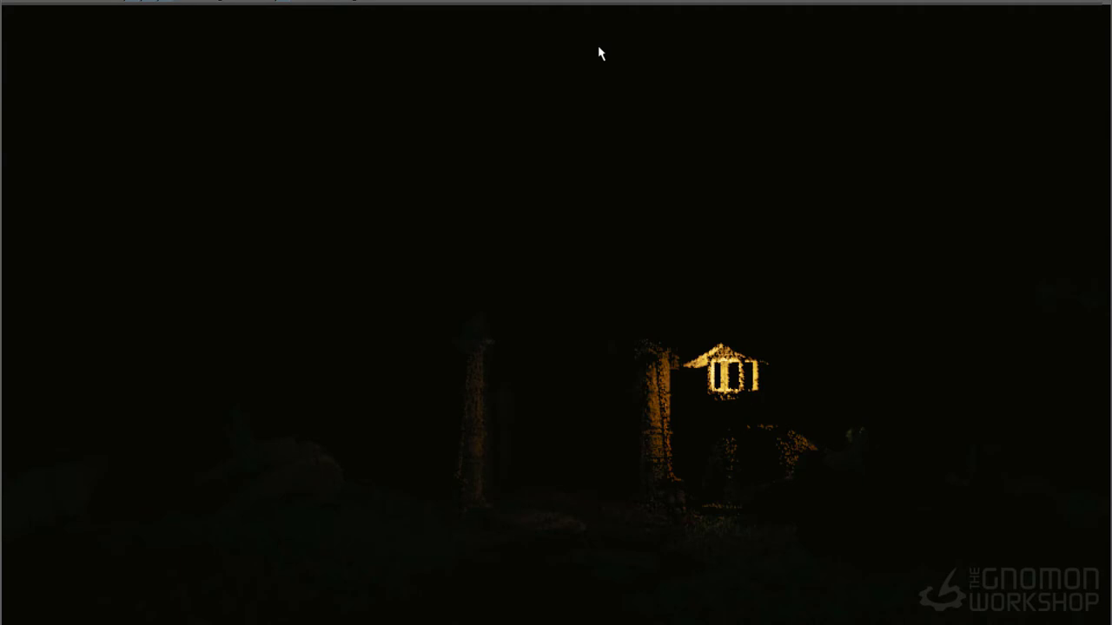
key(Down)
key(Down)
key(Down)
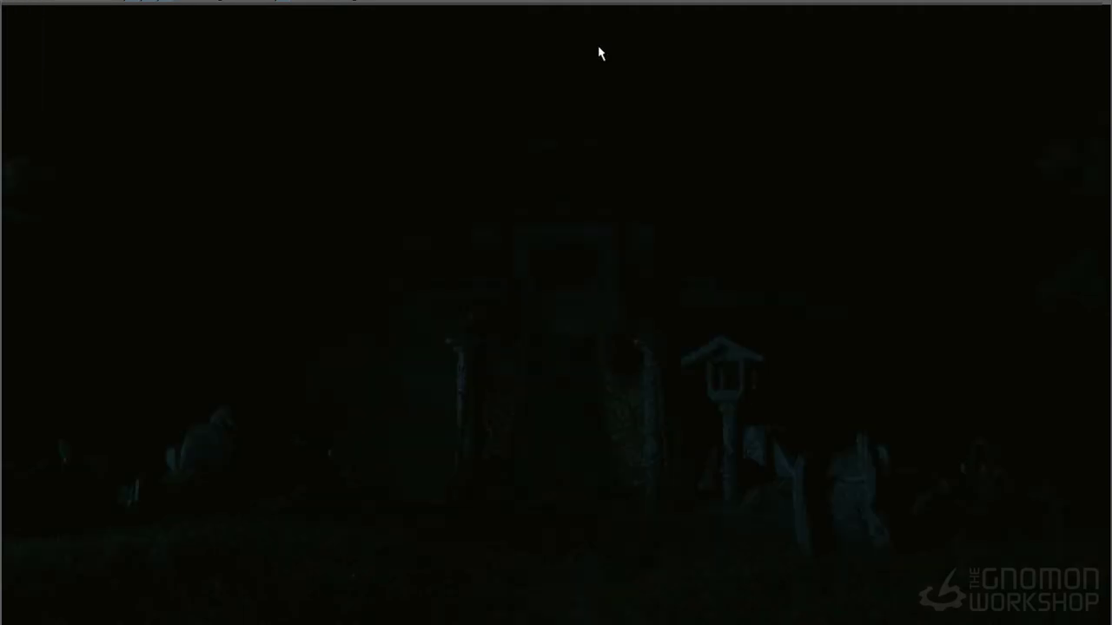
key(Down)
key(Down)
key(Down)
key(Down)
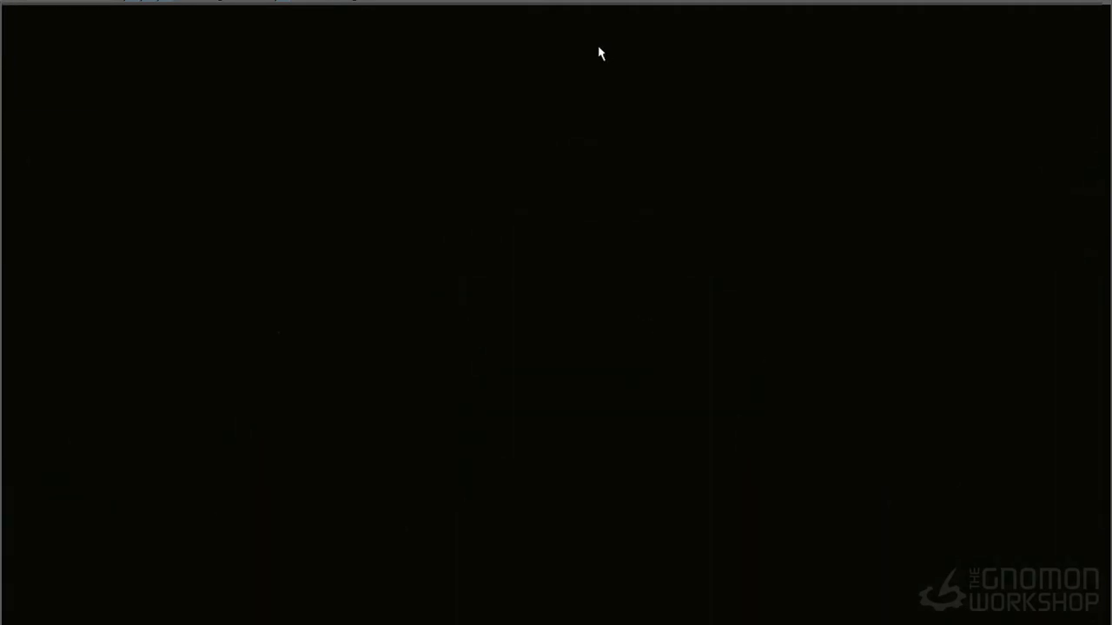
Go through the rendered Multi Matte passes to examine the red, green and blue object masks
key(Up)
key(Up)
key(Up)
key(Up)
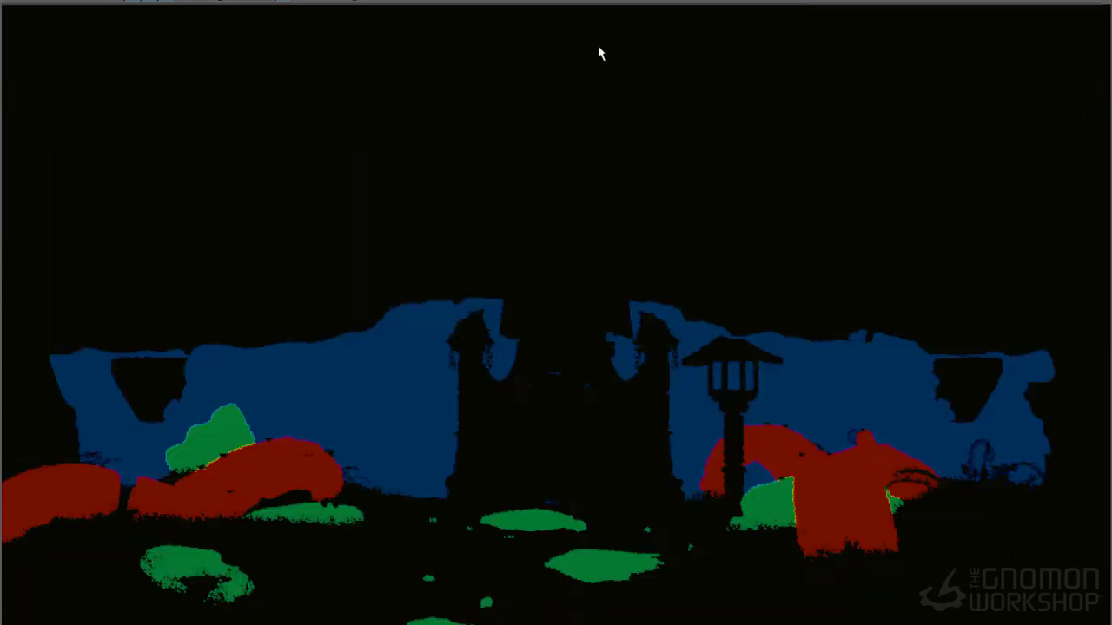
key(Down)
key(Down)
key(Down)
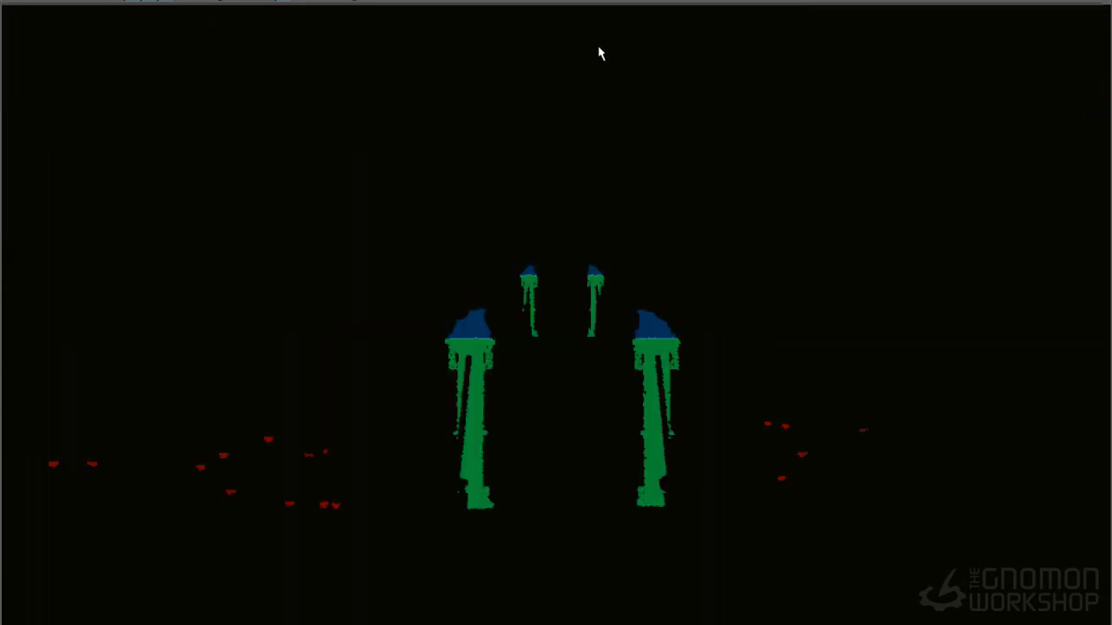
key(Down)
key(Down)
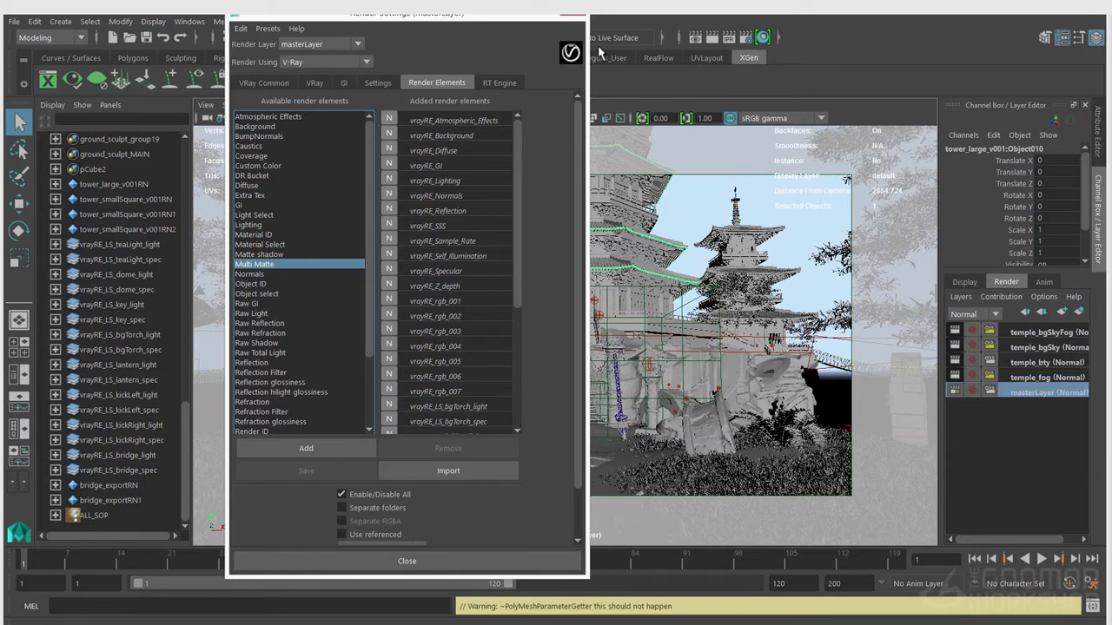
Add a Reflection Filter render element and rename the uPointWorld Extra Tex element to vrayRE_uPointWorld
scroll(278, 323, down, 3)
double_click(278, 323)
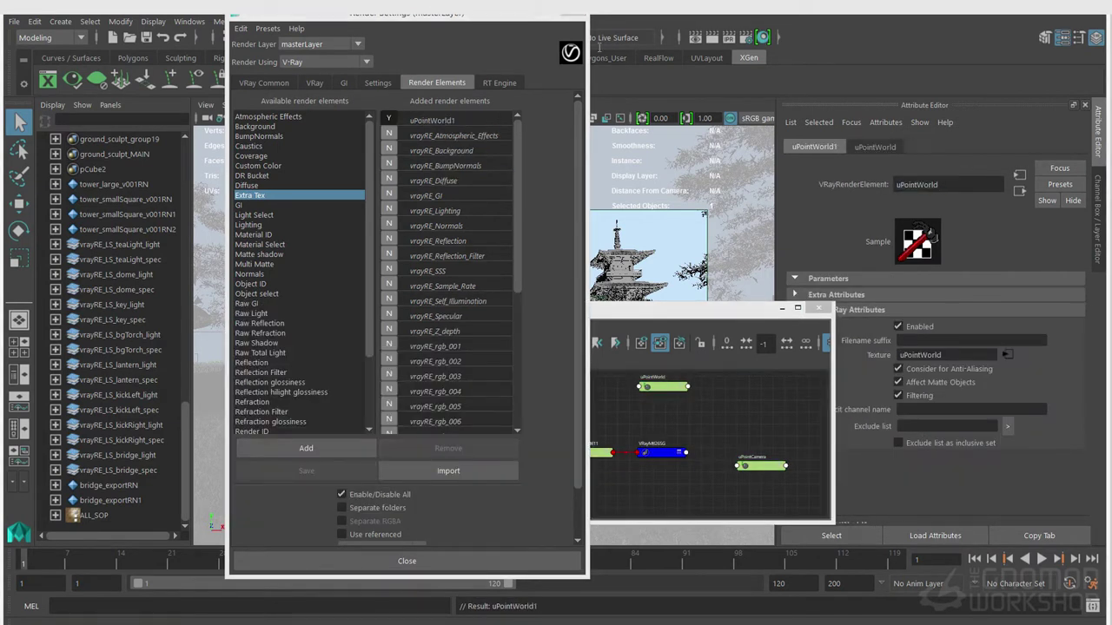
text(RE_)
key(Return)
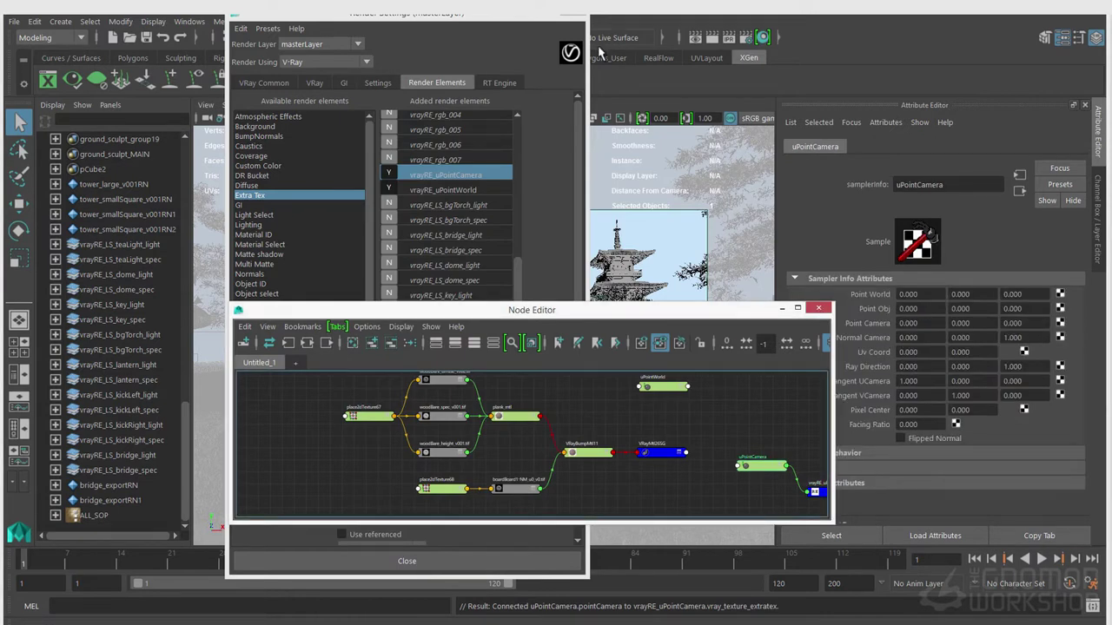
Create a VRayFresnel texture node in the Node Editor
key(Tab)
text(vrayfre)
key(Return)
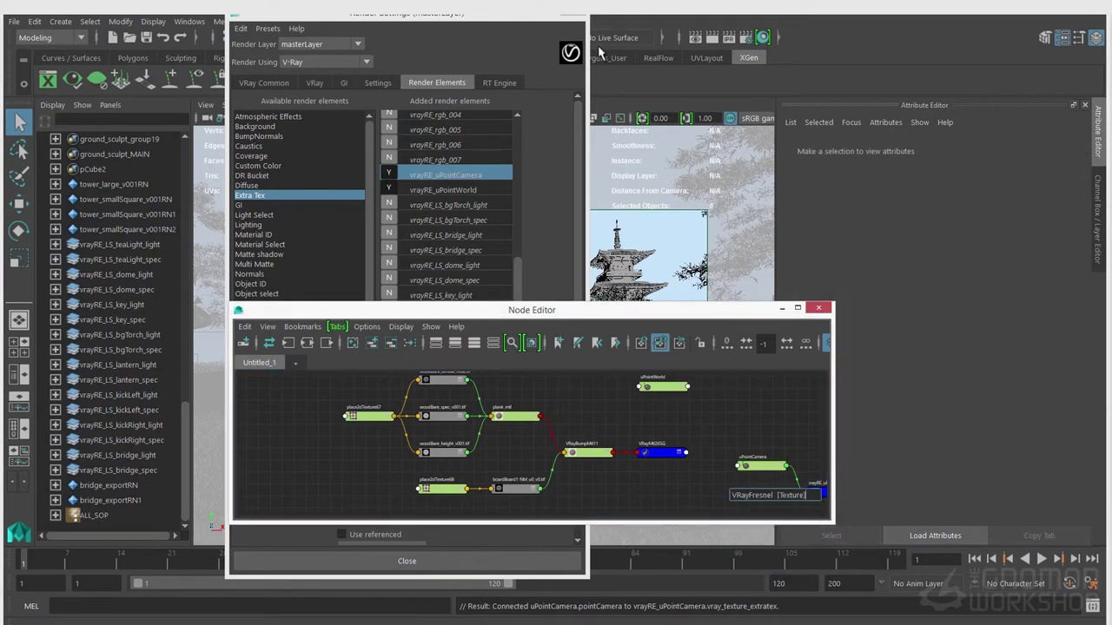
text(1)
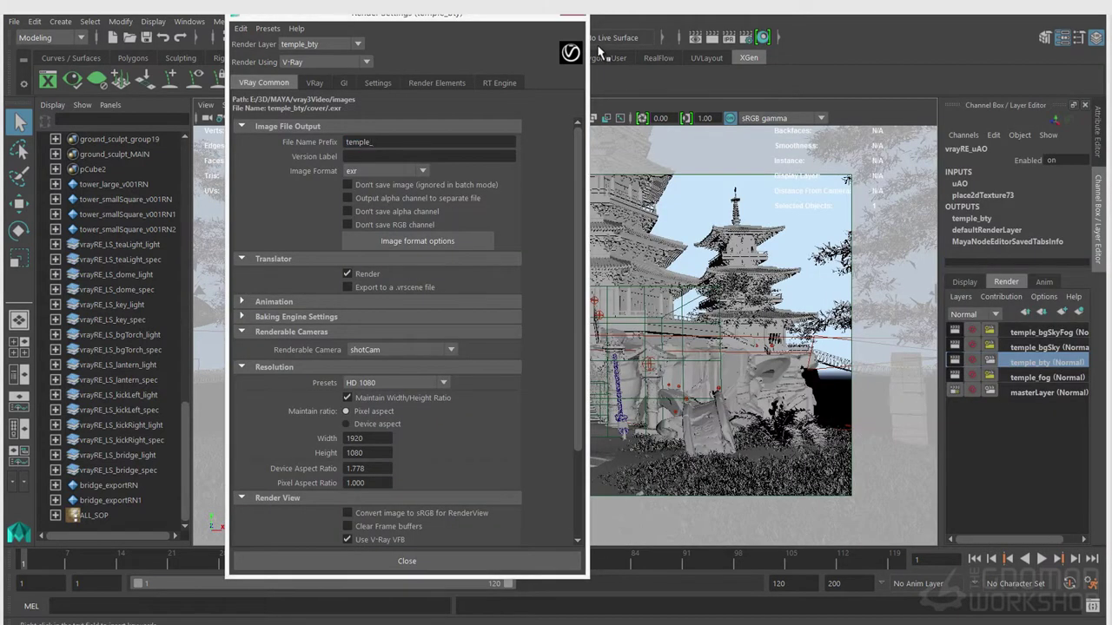
Set the file name prefix to temple/<Layer>/<Version>/<Layer>_<Version> with version label v005, and save the scene
key(BackSpace)
text(/)
right_click(396, 144)
click(448, 177)
text(/)
right_click(436, 145)
click(474, 212)
text(/)
right_click(452, 144)
click(530, 185)
text(_)
right_click(485, 142)
key(Return)
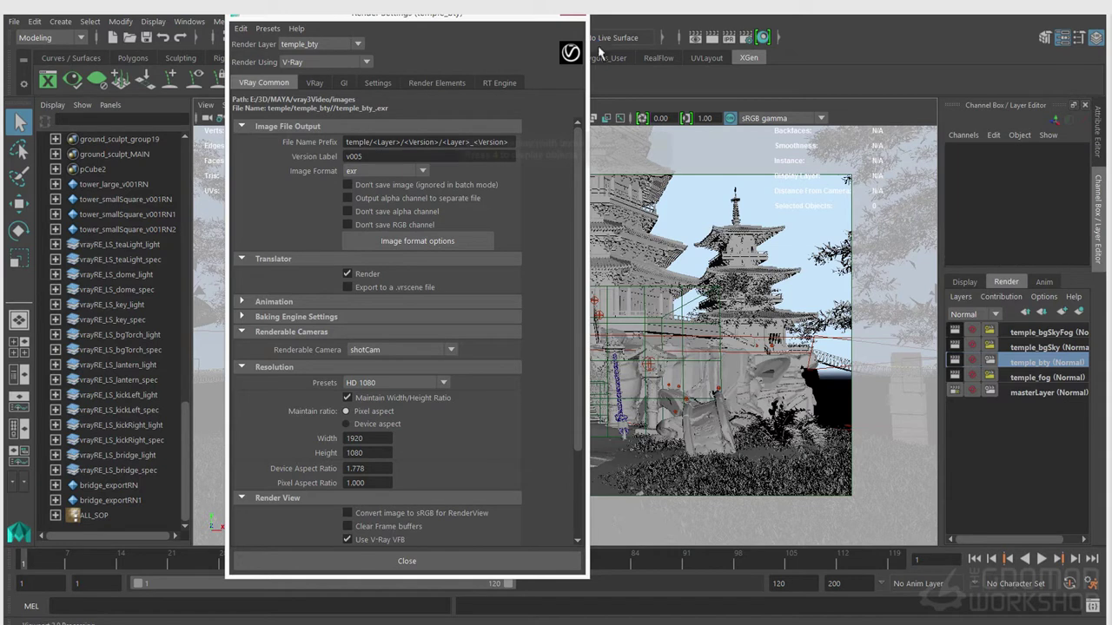
key(ctrl+s)
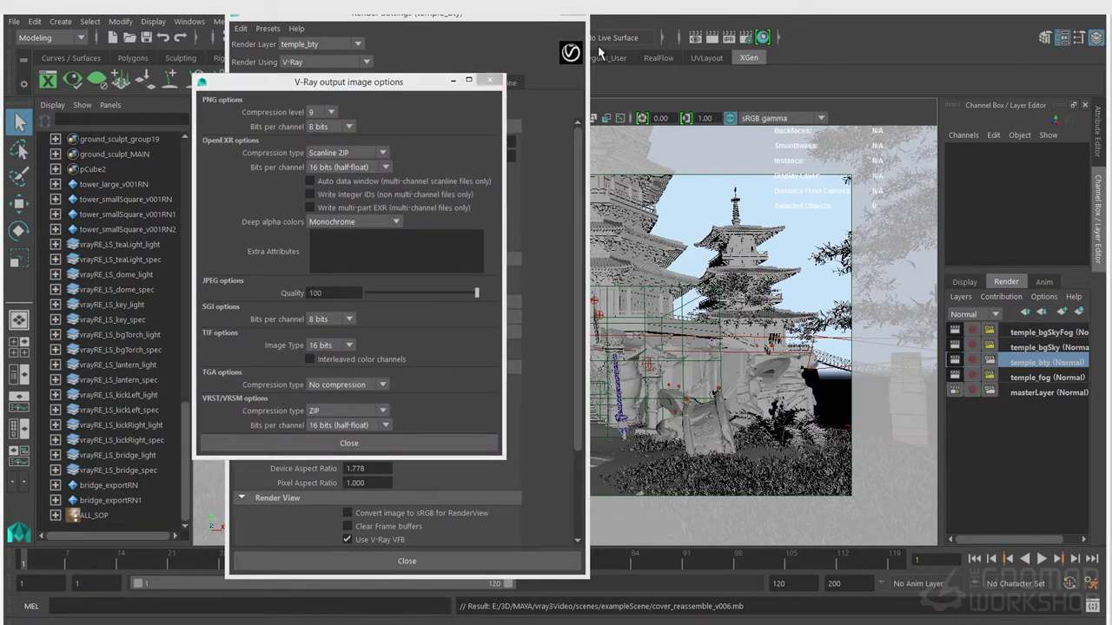
Close the output image options and the render settings, and start a batch render
key(Escape)
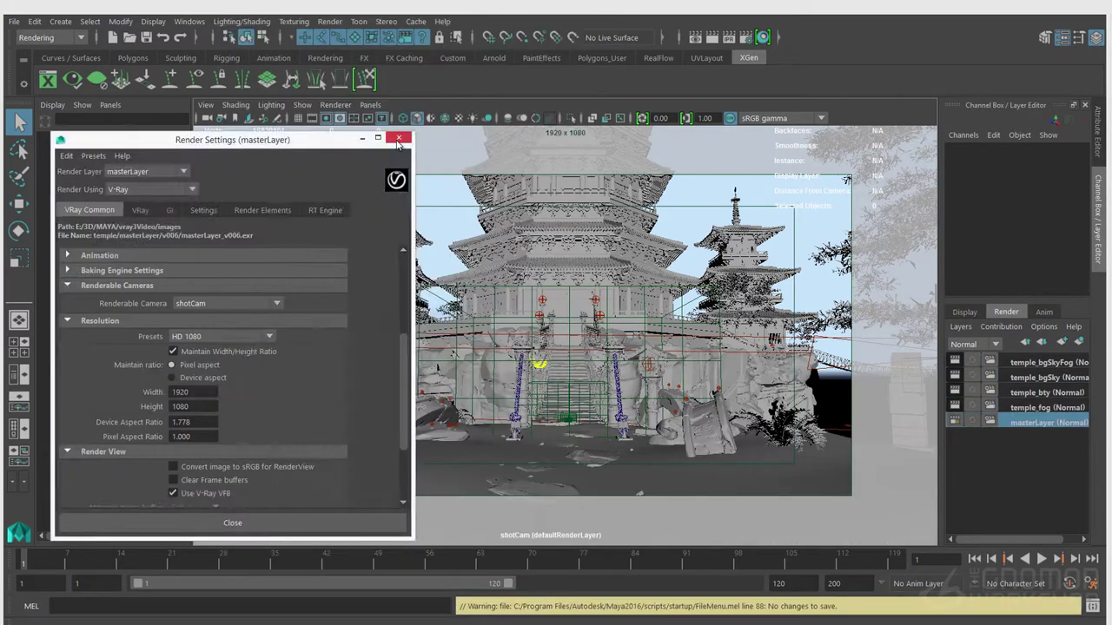
click(231, 521)
click(330, 21)
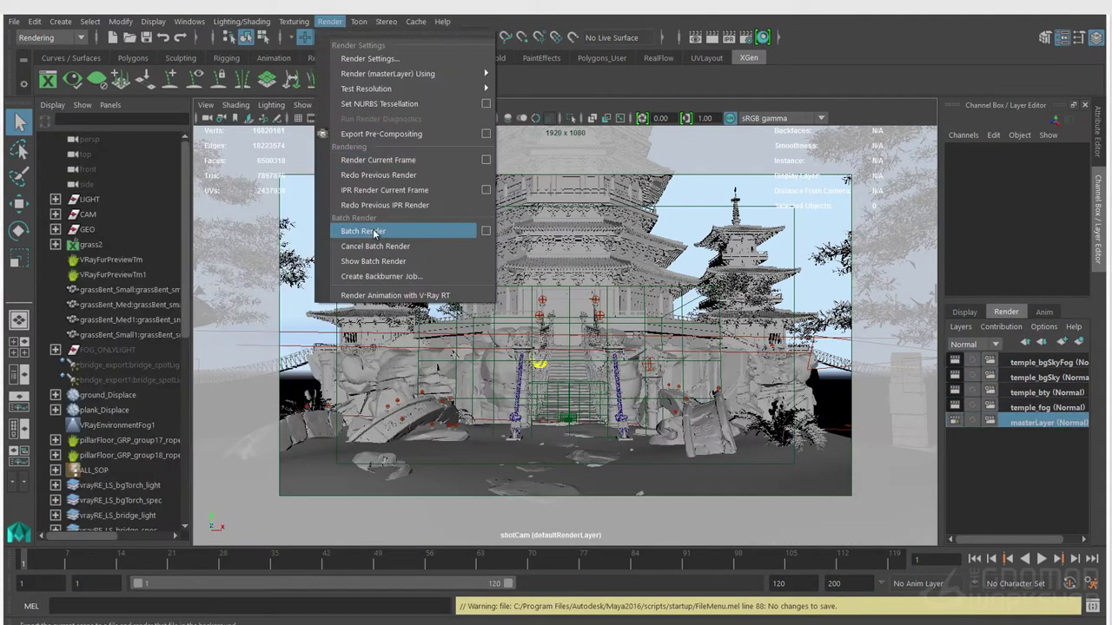